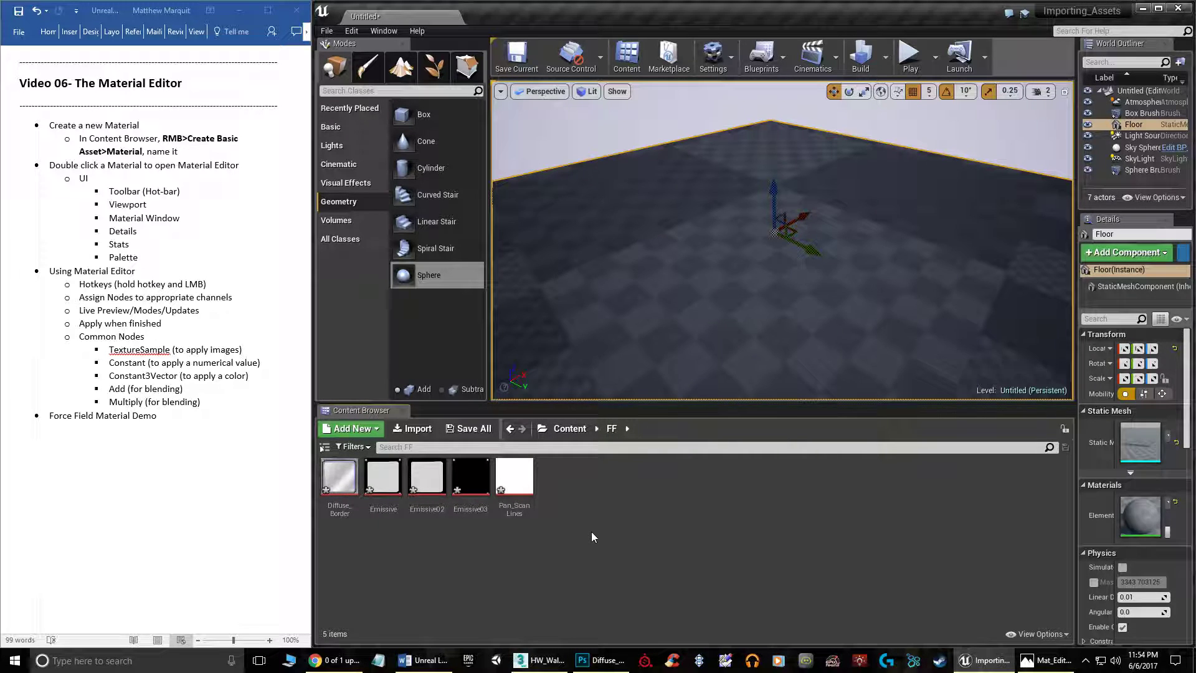
- Switch to Photoshop and inspect the Alpha 1 channel of Diffuse_Border.tga on its own and combined with the RGB channels
{"action": "left_click", "coordinate": [611, 667]}
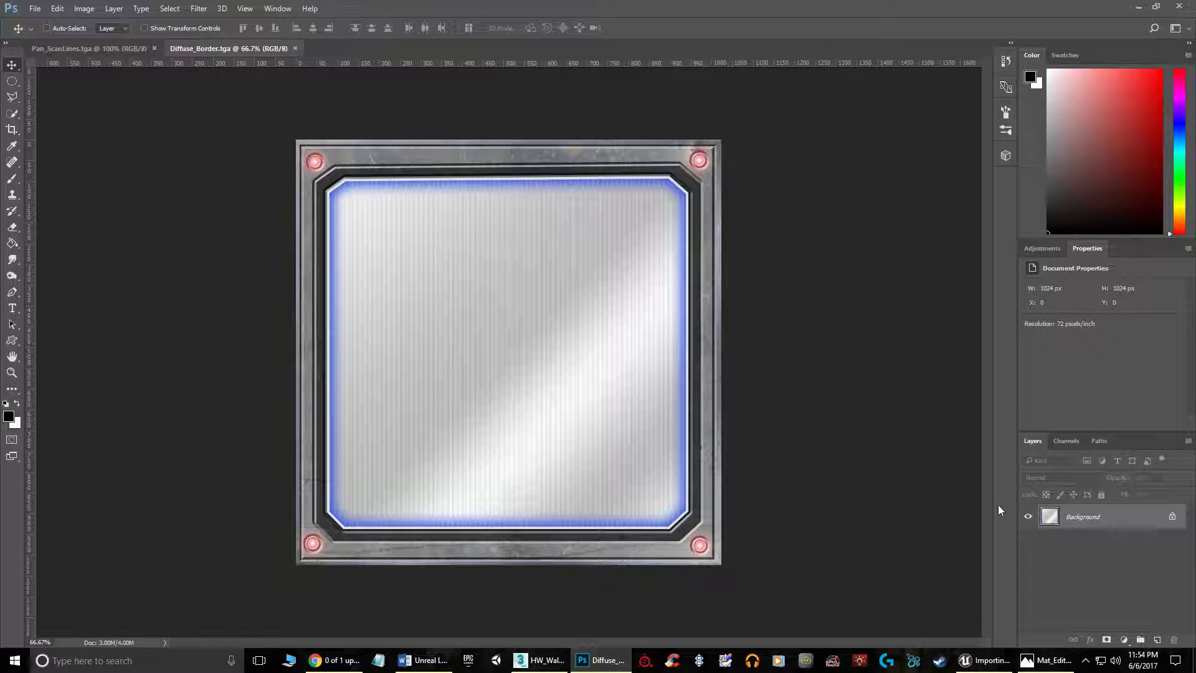
{"action": "left_click", "coordinate": [1067, 441]}
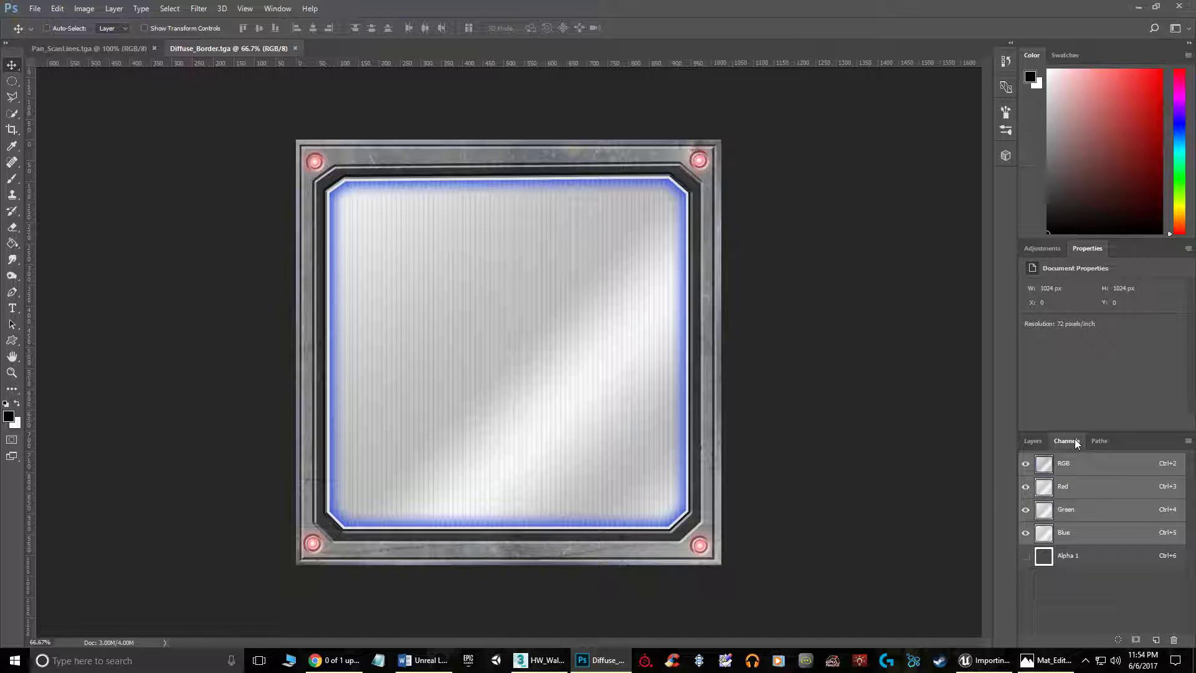
{"action": "left_click", "coordinate": [1026, 555]}
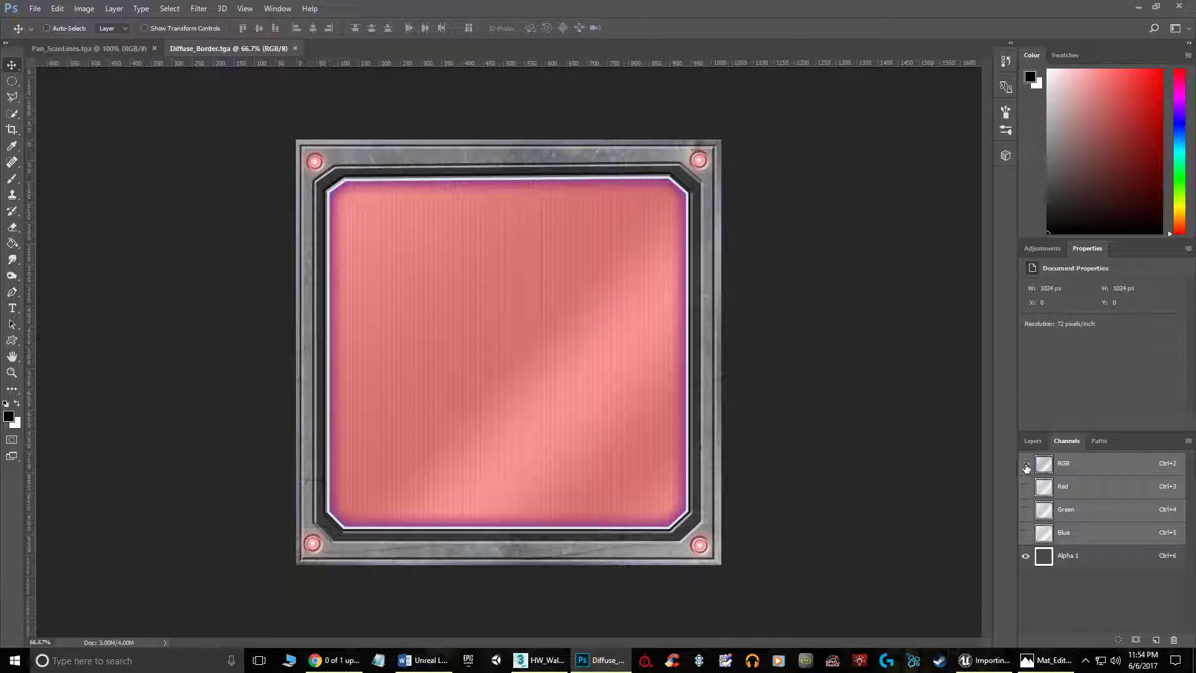
{"action": "left_click", "coordinate": [1025, 463]}
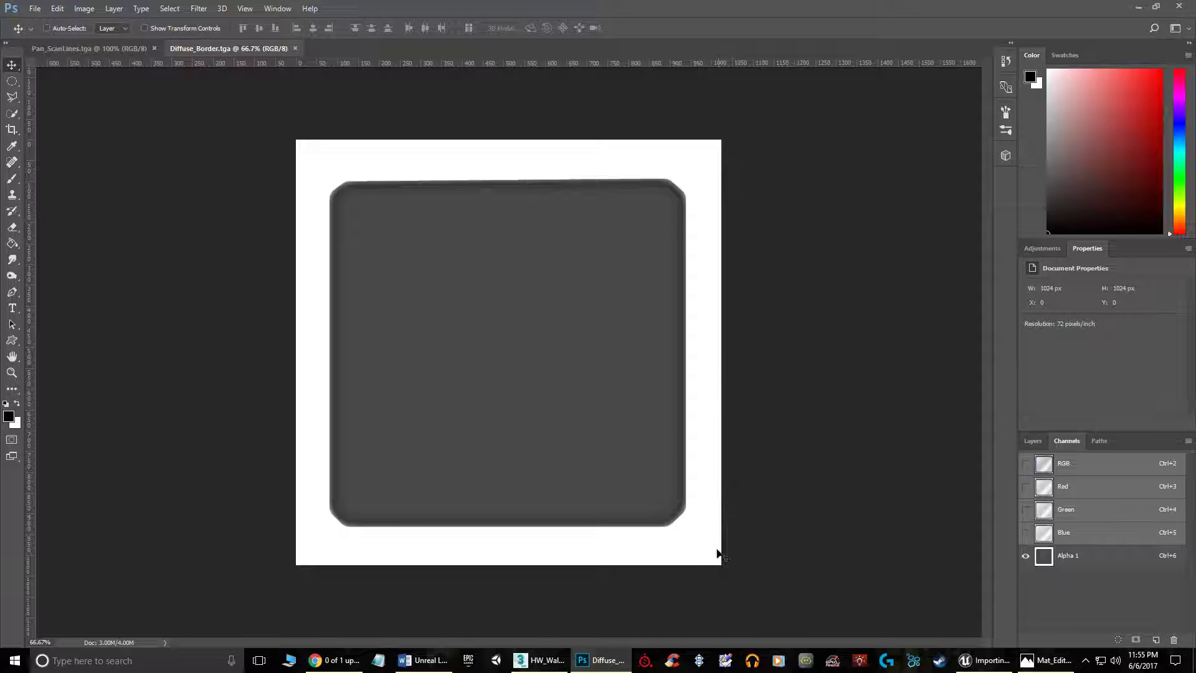
{"action": "left_click", "coordinate": [1026, 463]}
{"action": "left_click", "coordinate": [1033, 440]}
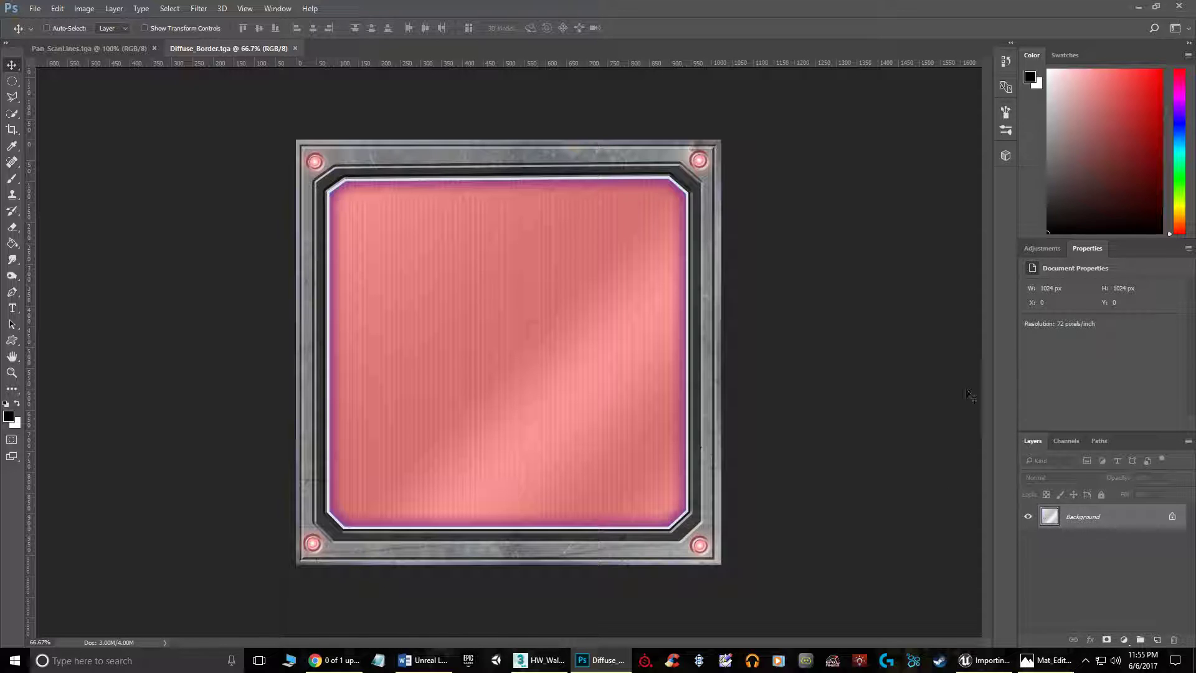
- Inspect the Alpha 1 channel of Pan_ScanLines.tga on its own and combined with the RGB channels
{"action": "left_click", "coordinate": [90, 49]}
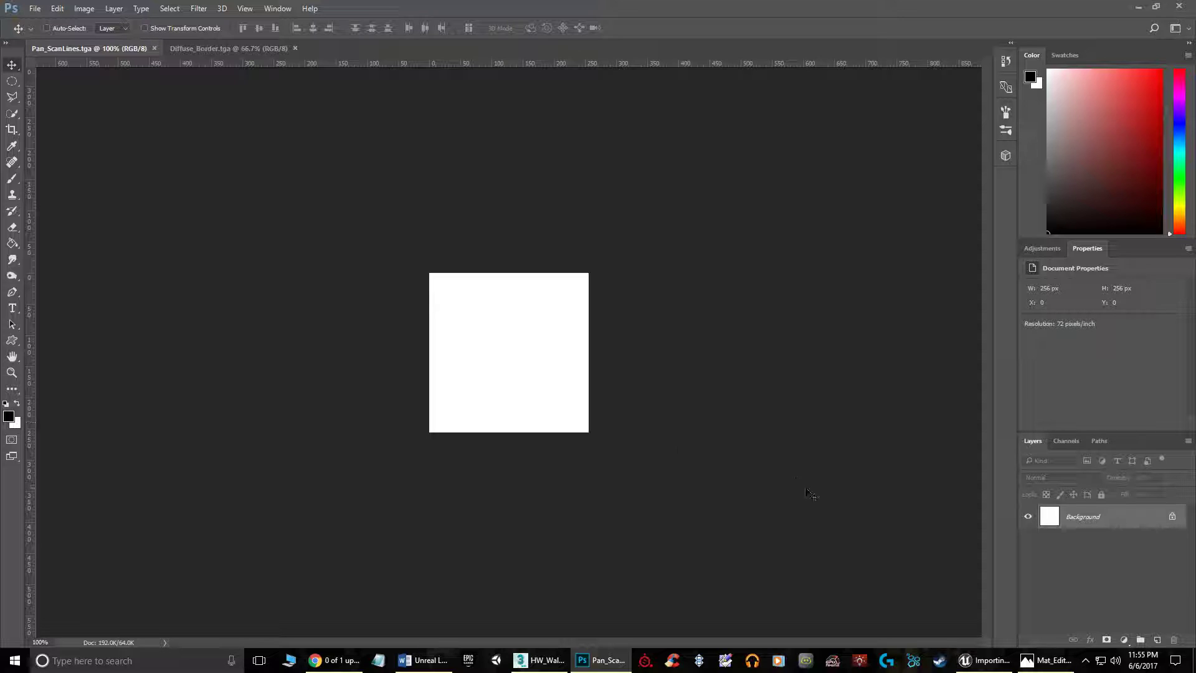
{"action": "left_click", "coordinate": [1065, 441]}
{"action": "left_click", "coordinate": [1026, 555]}
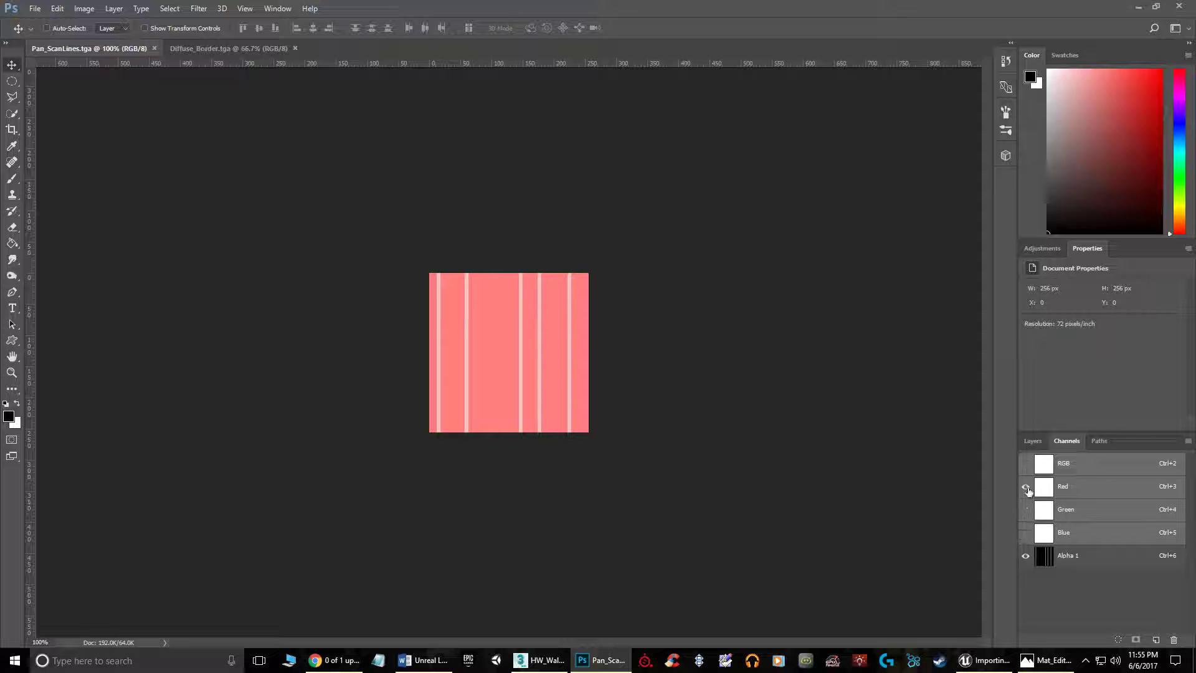
{"action": "left_click", "coordinate": [1026, 464]}
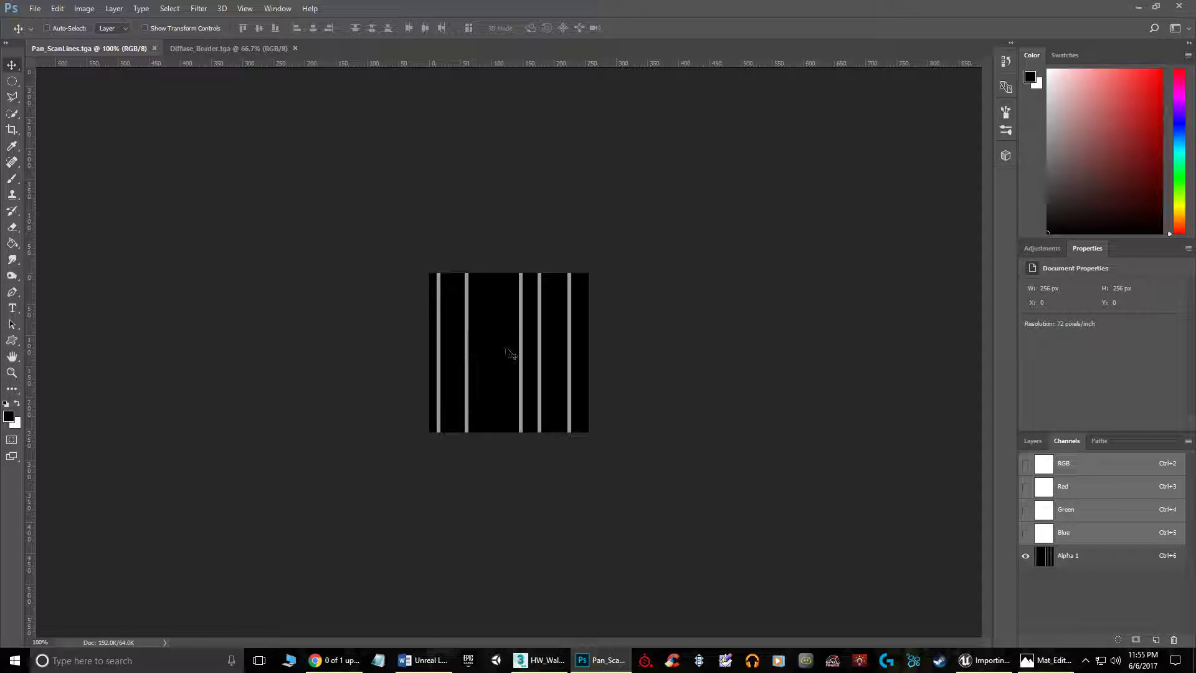
{"action": "left_click", "coordinate": [1026, 463]}
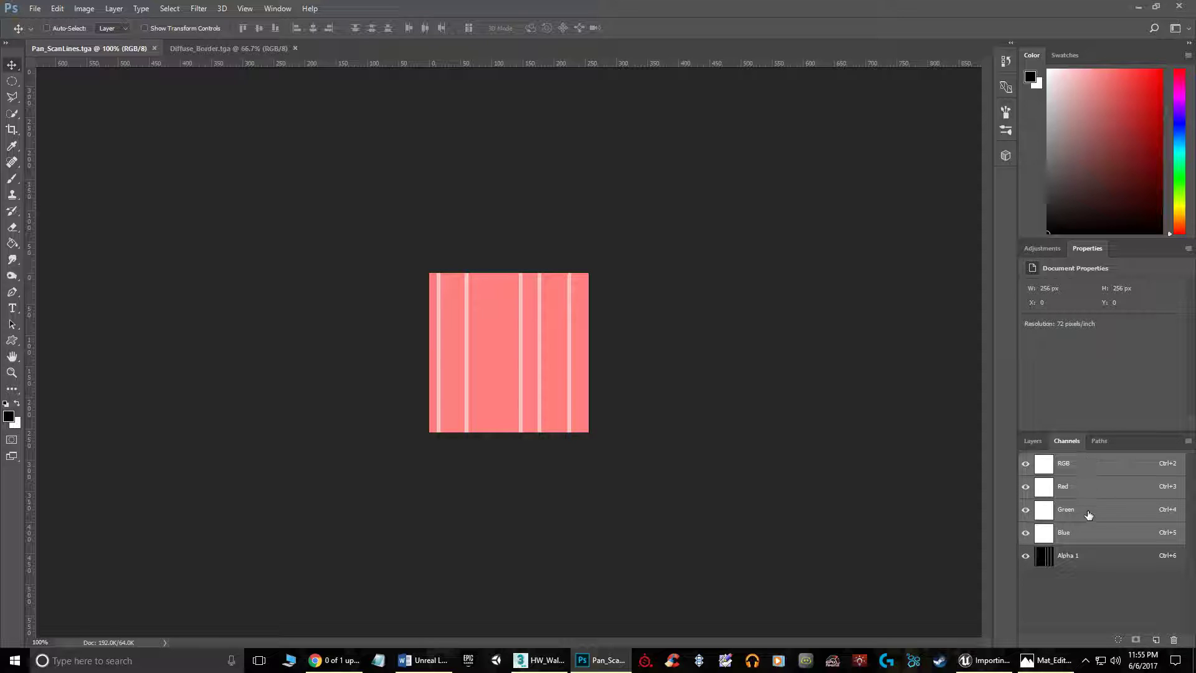
{"action": "left_click", "coordinate": [1091, 555]}
{"action": "left_click", "coordinate": [1033, 440]}
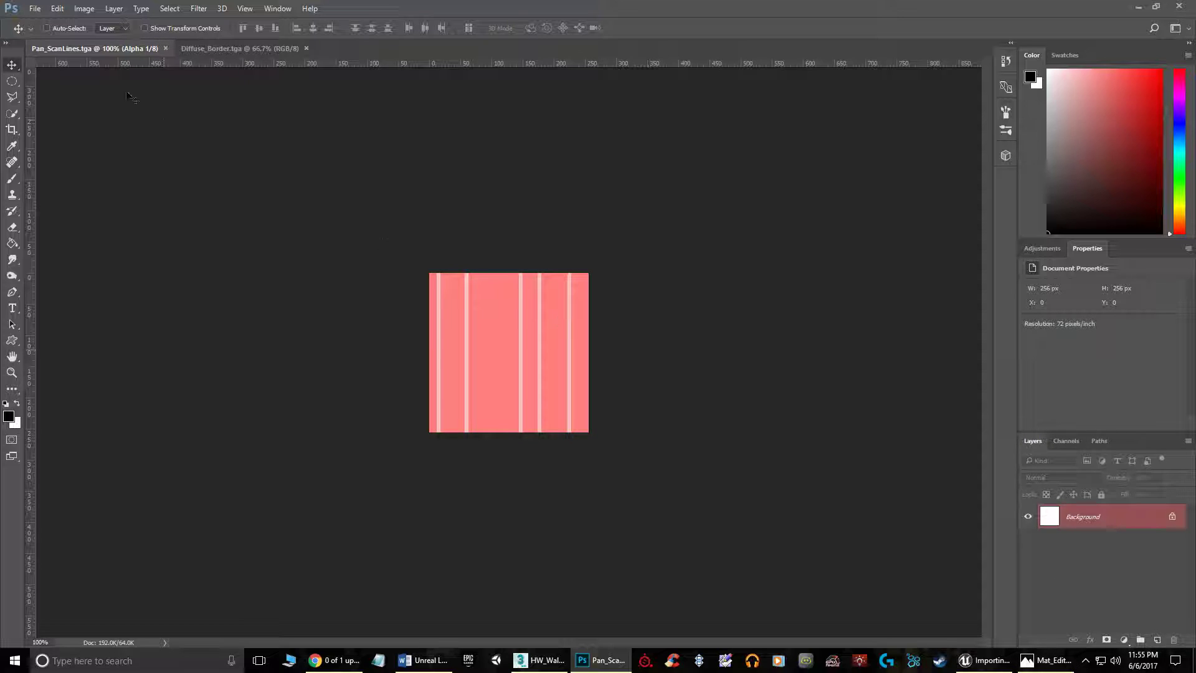
- Leave Photoshop and examine the finished node network in the reference image Mat_Edit_UE4.jpg before returning to Unreal Editor
{"action": "left_click", "coordinate": [1139, 7]}
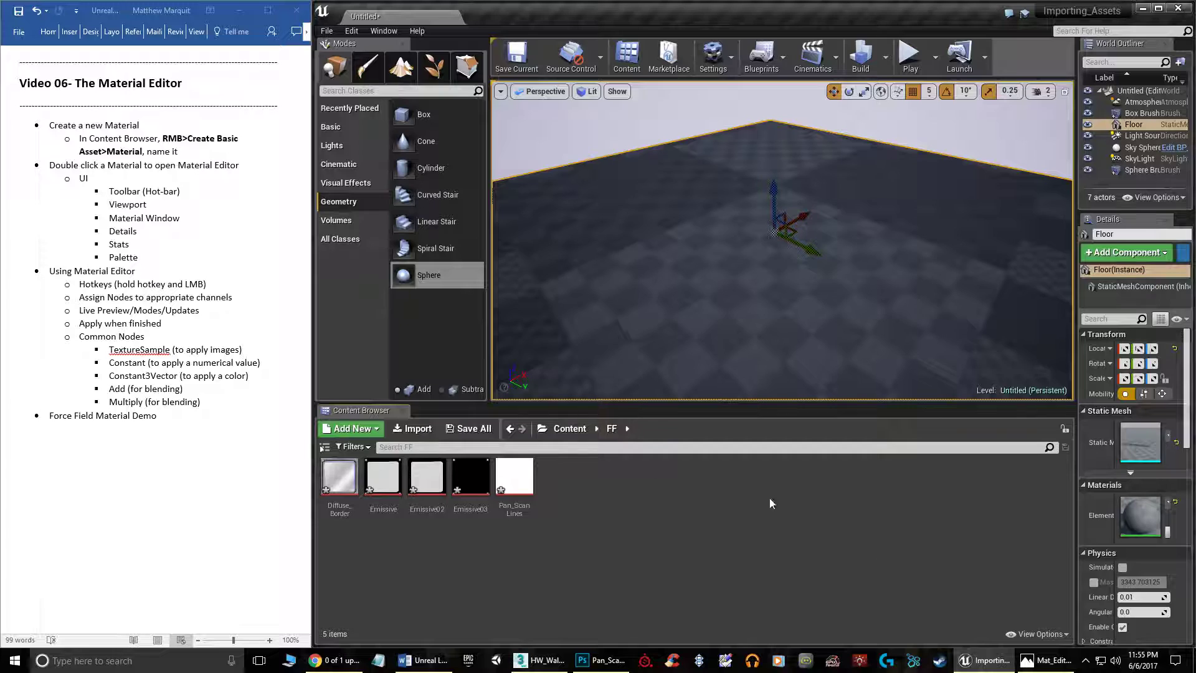
{"action": "left_click", "coordinate": [1047, 663]}
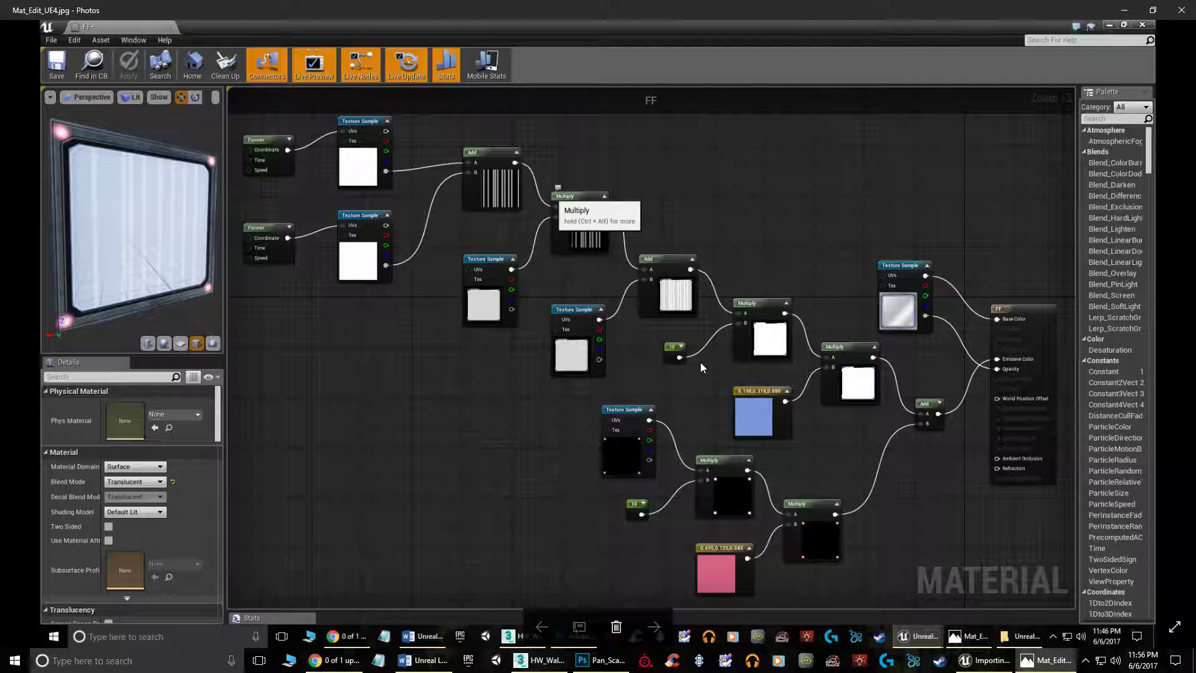
{"action": "left_click", "coordinate": [1125, 12]}
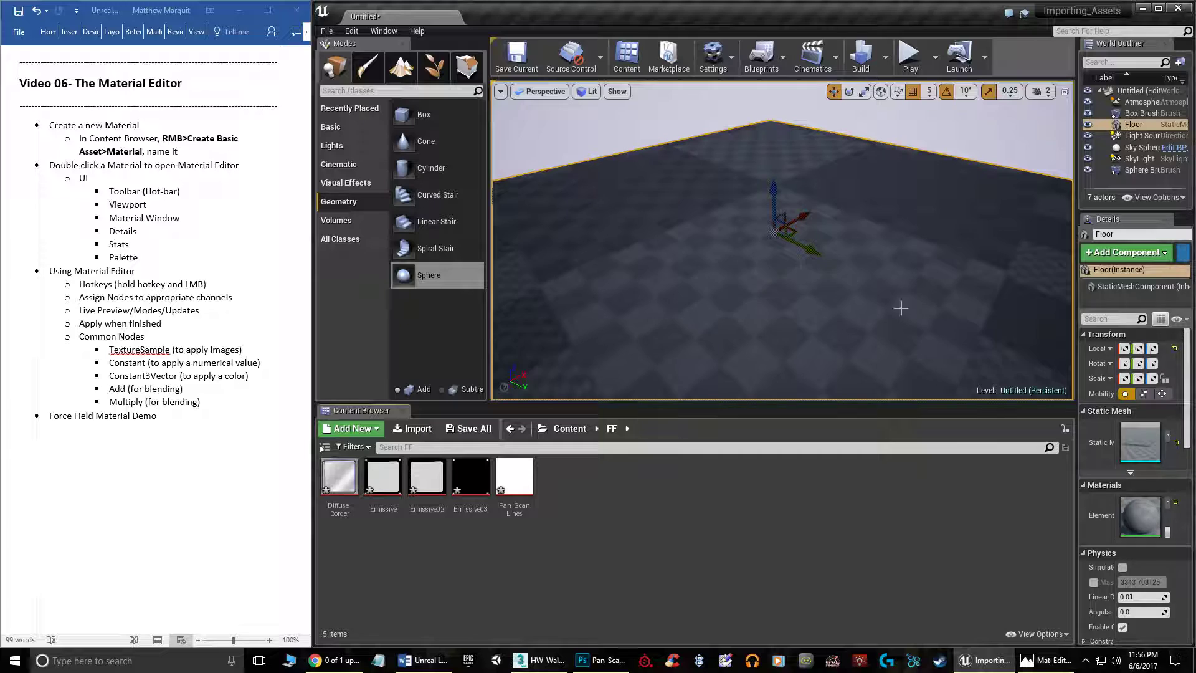
{"action": "mouse_move", "coordinate": [838, 264]}
{"action": "right_mouse_down"}
{"action": "mouse_move", "coordinate": [840, 318]}
{"action": "mouse_move", "coordinate": [857, 331]}
{"action": "mouse_move", "coordinate": [941, 337]}
{"action": "mouse_move", "coordinate": [857, 255]}
{"action": "mouse_move", "coordinate": [888, 252]}
{"action": "mouse_move", "coordinate": [892, 187]}
{"action": "mouse_move", "coordinate": [884, 343]}
{"action": "mouse_move", "coordinate": [879, 281]}
{"action": "mouse_move", "coordinate": [884, 340]}
{"action": "mouse_move", "coordinate": [838, 264]}
{"action": "right_mouse_up"}
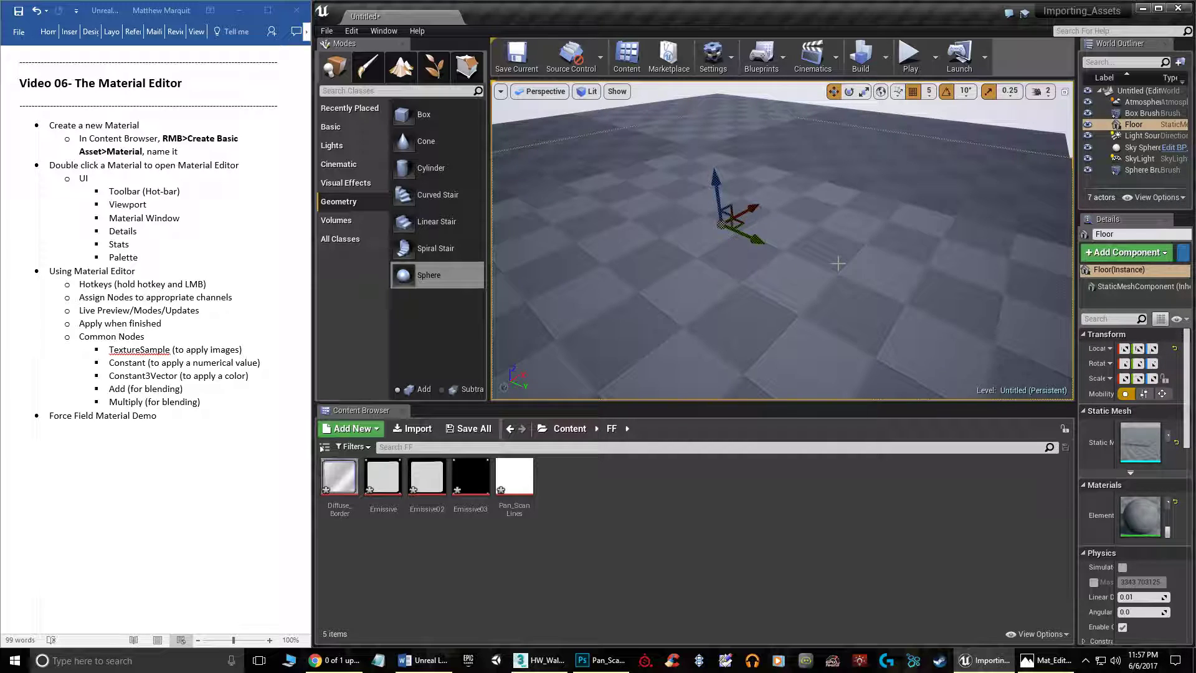
{"action": "mouse_move", "coordinate": [817, 249]}
{"action": "right_mouse_down"}
{"action": "mouse_move", "coordinate": [823, 237]}
{"action": "mouse_move", "coordinate": [791, 232]}
{"action": "mouse_move", "coordinate": [795, 218]}
{"action": "mouse_move", "coordinate": [820, 248]}
{"action": "right_mouse_up"}
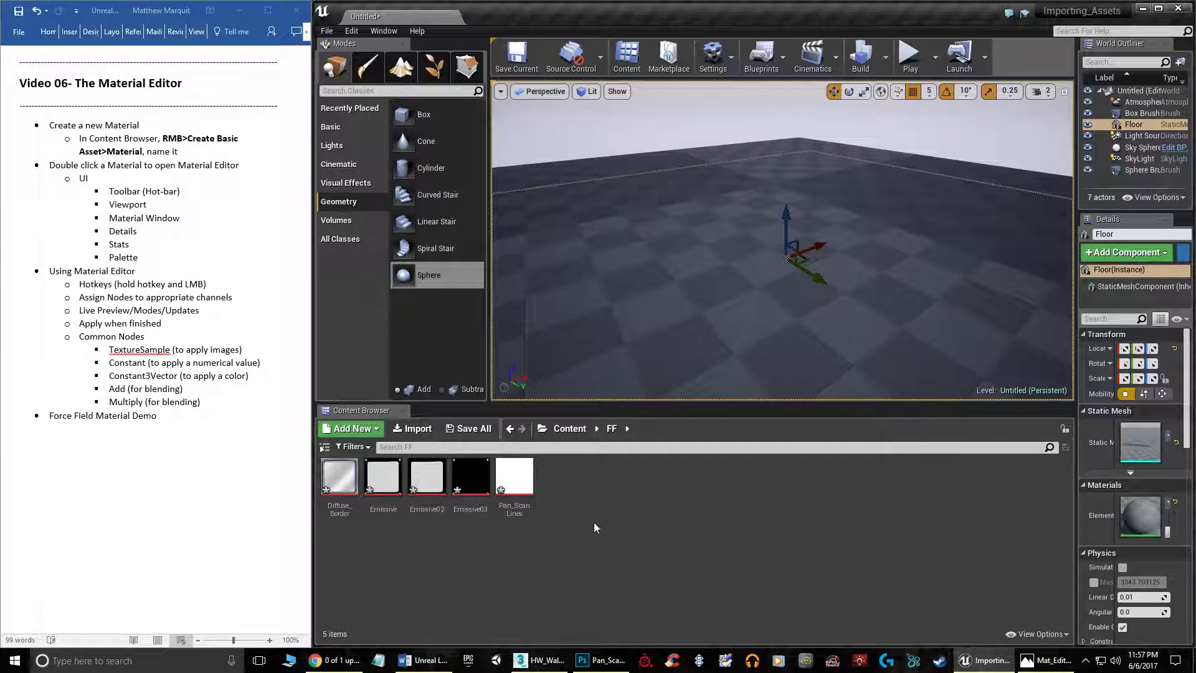
- Create a new material named FF in the FF content folder and open it in the Material Editor
{"action": "right_click", "coordinate": [567, 484]}
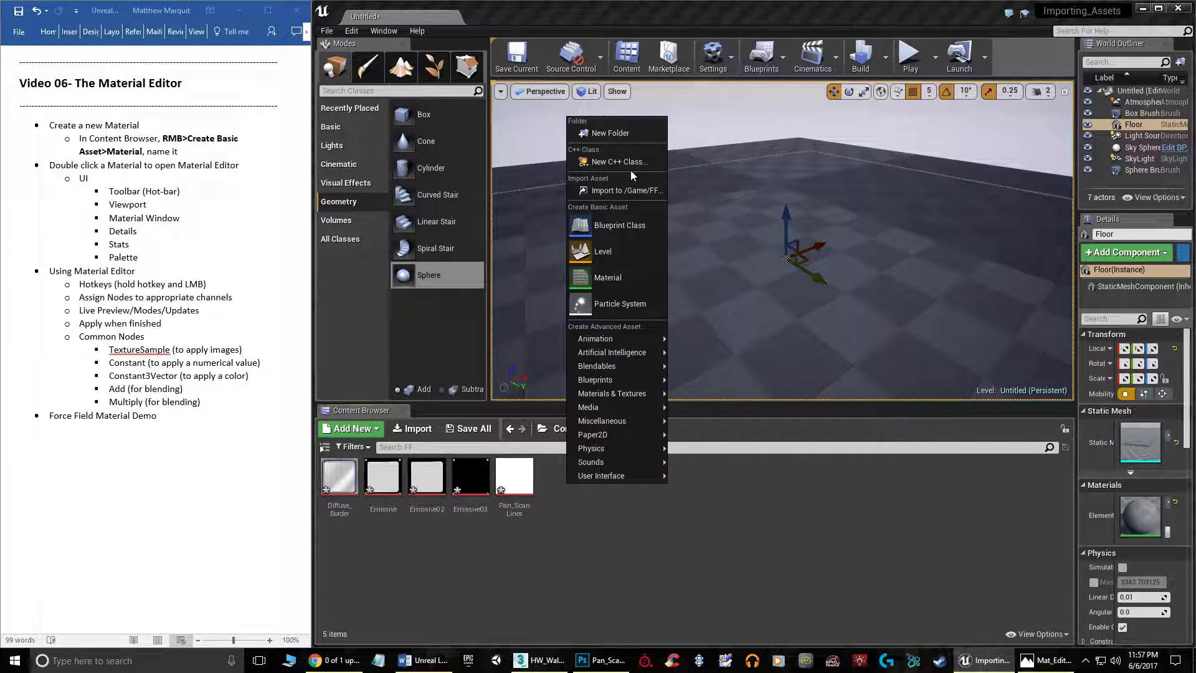
{"action": "left_click", "coordinate": [608, 282]}
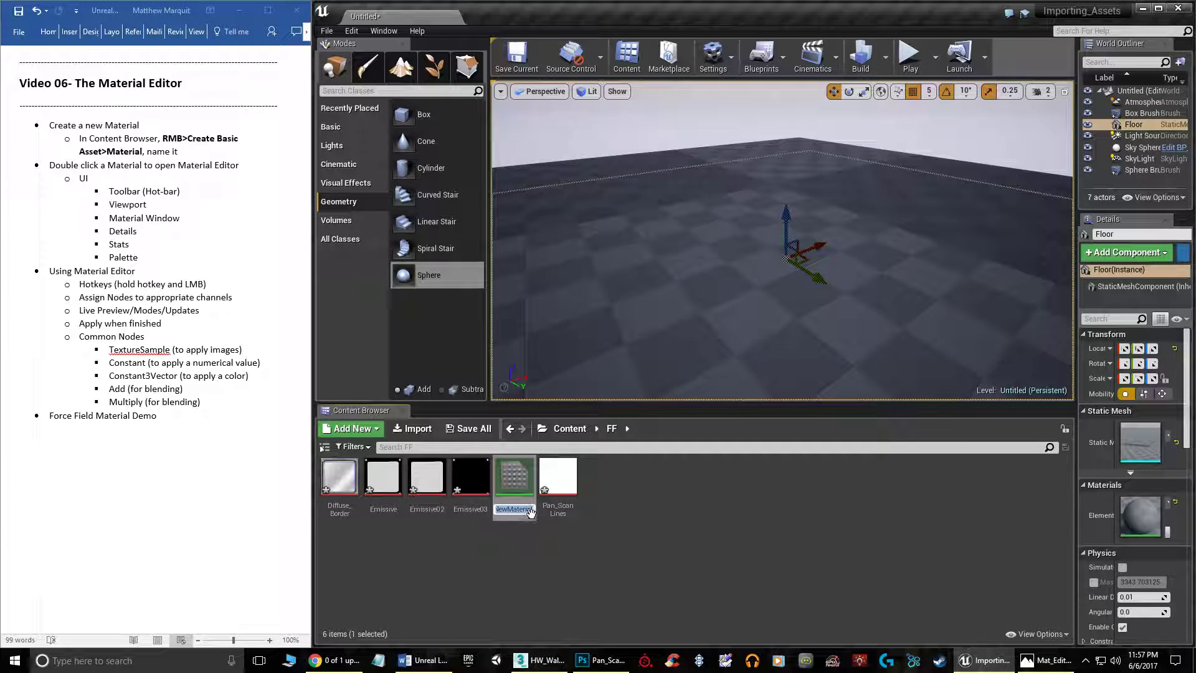
{"action": "type", "text": "FF"}
{"action": "key", "text": "Return"}
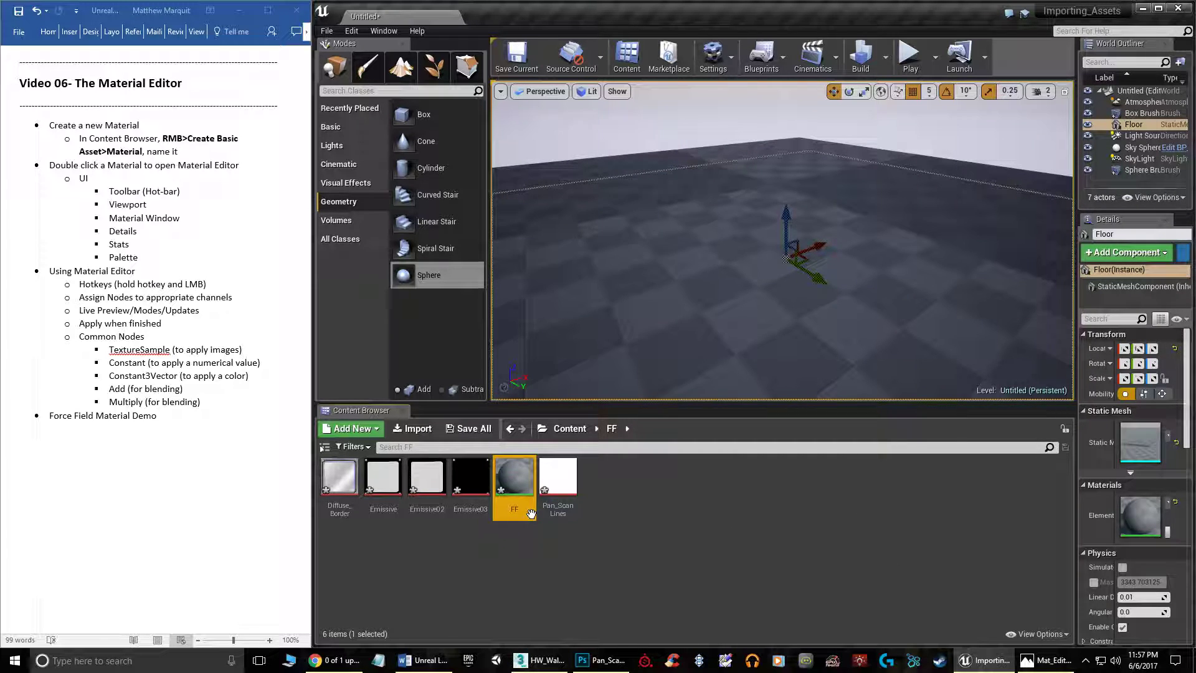
{"action": "double_click", "coordinate": [524, 481]}
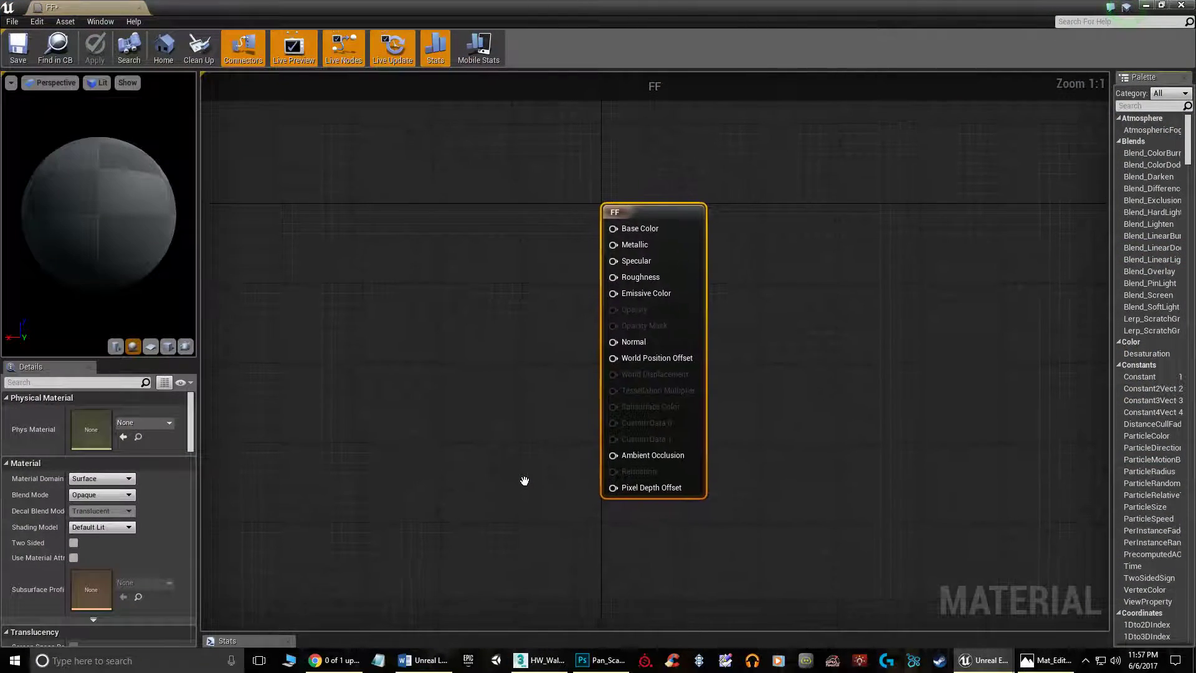
- Move the FF material node to the right side of the graph, leaving room for input nodes
{"action": "left_click_drag", "start_coordinate": [648, 209], "coordinate": [891, 199]}
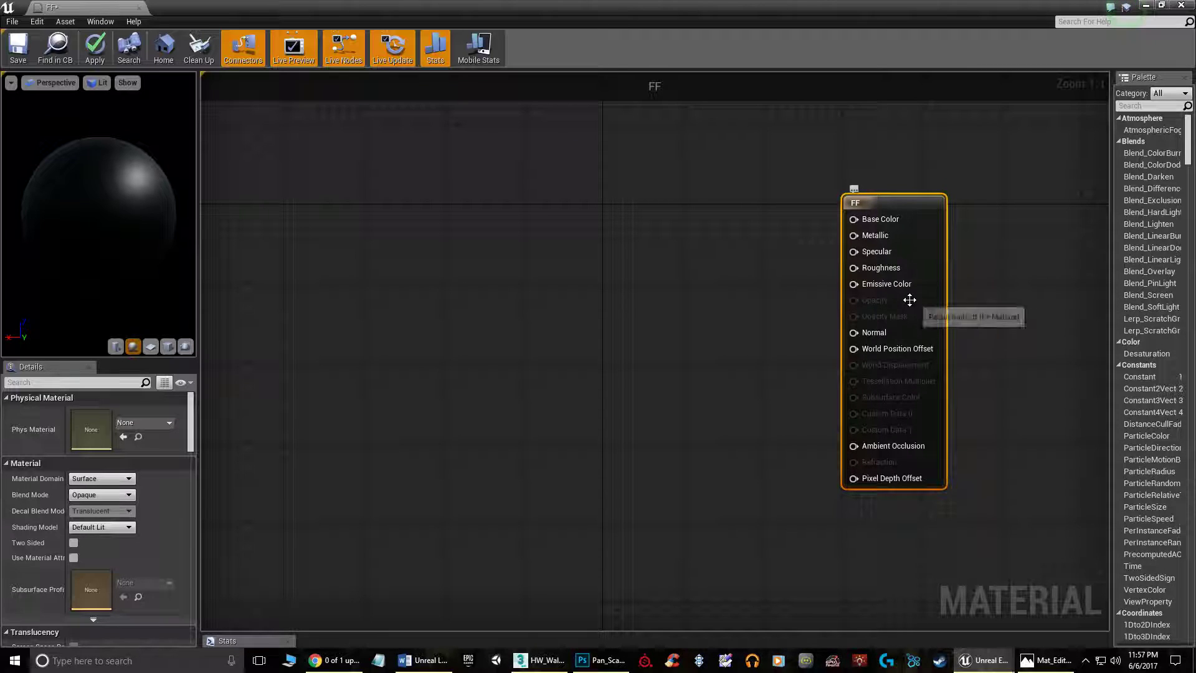
{"action": "scroll", "coordinate": [802, 327], "scroll_direction": "down", "scroll_amount": 4}
{"action": "scroll", "coordinate": [747, 298], "scroll_direction": "up", "scroll_amount": 3}
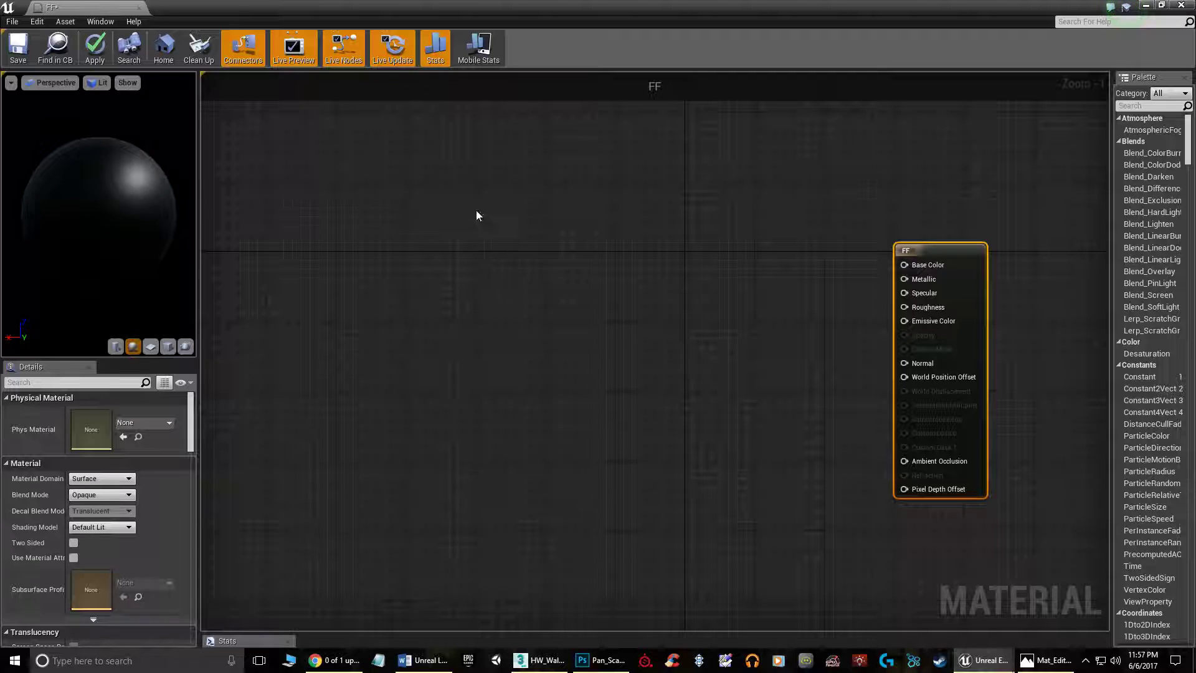
- Turn the maximized Material Editor into a floating window and widen its preview viewport and details area
{"action": "left_click_drag", "start_coordinate": [624, 10], "coordinate": [697, 48]}
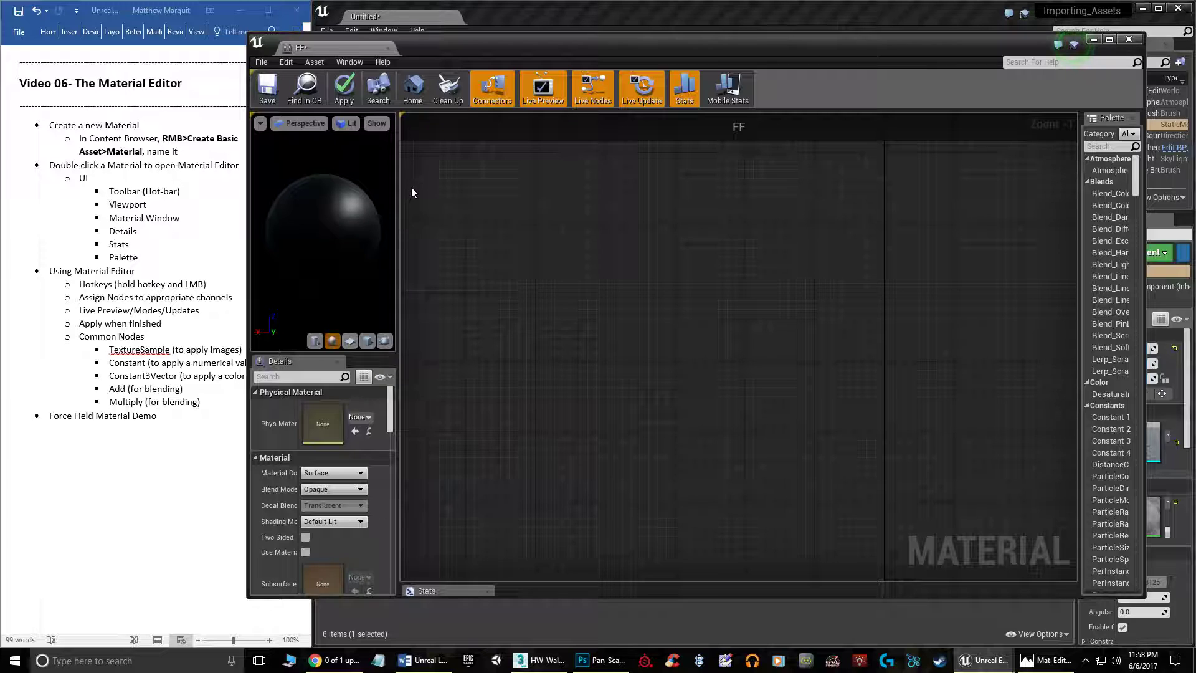
{"action": "left_click_drag", "start_coordinate": [399, 184], "coordinate": [474, 194]}
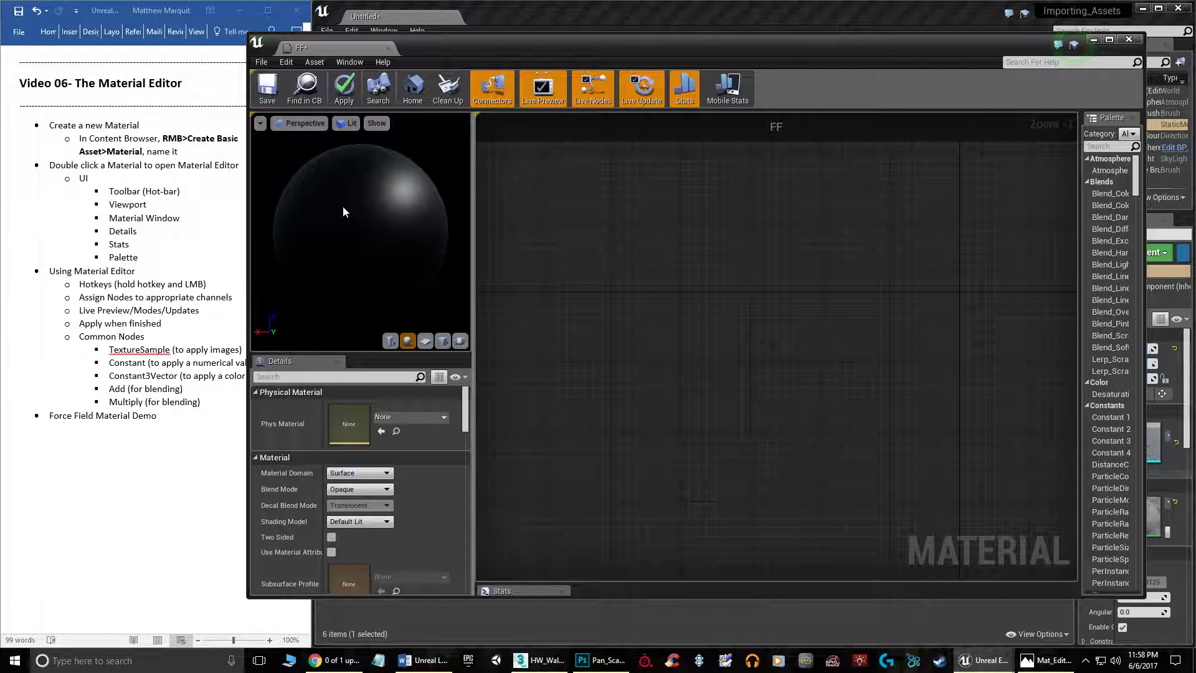
- Review the preview viewport's perspective, view mode and show options without changing them
{"action": "left_click", "coordinate": [303, 123]}
{"action": "left_click", "coordinate": [349, 123]}
{"action": "mouse_move", "coordinate": [376, 231]}
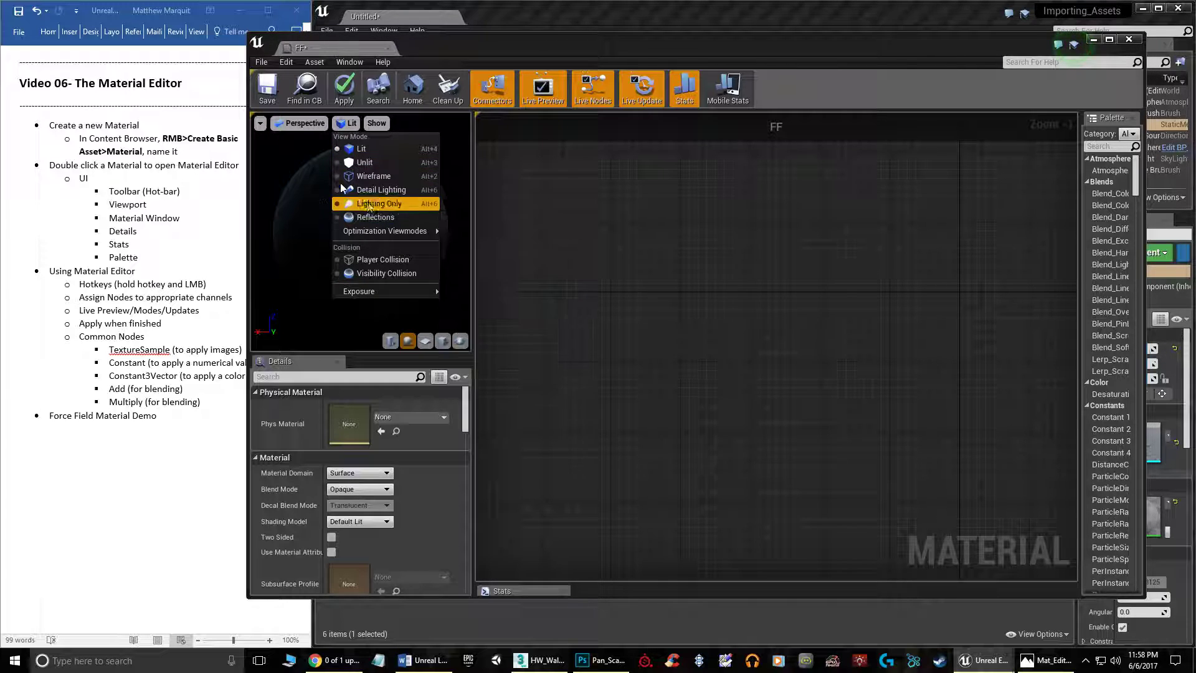
{"action": "left_click", "coordinate": [376, 123]}
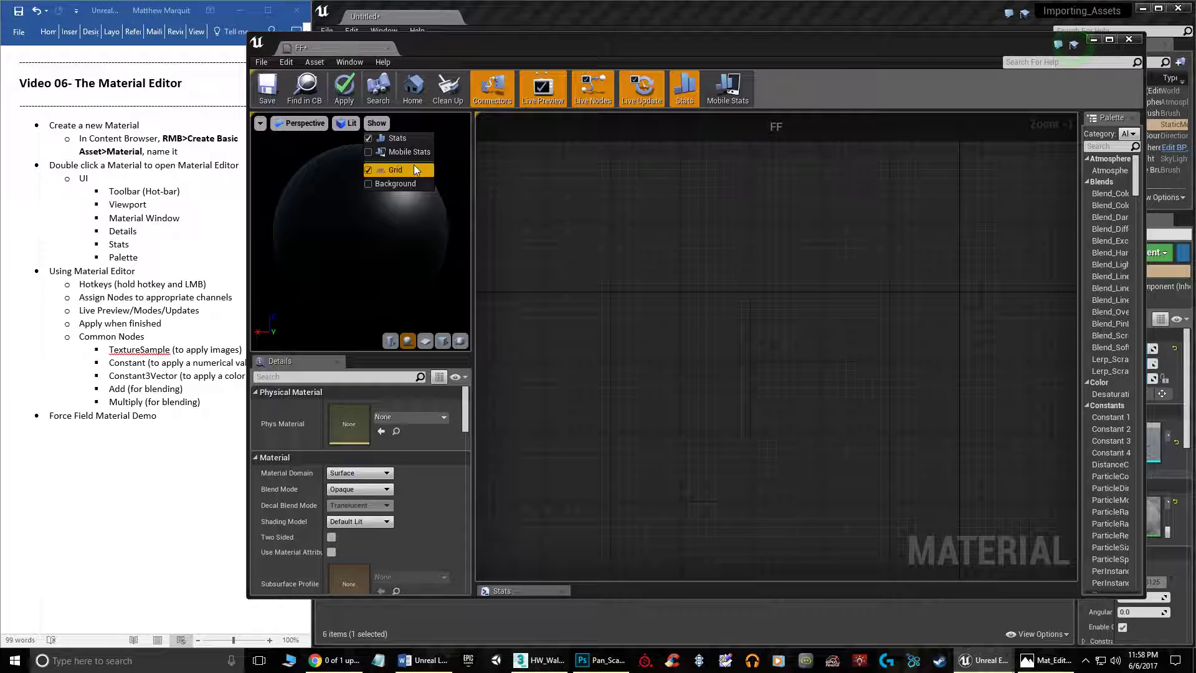
{"action": "left_click", "coordinate": [491, 50]}
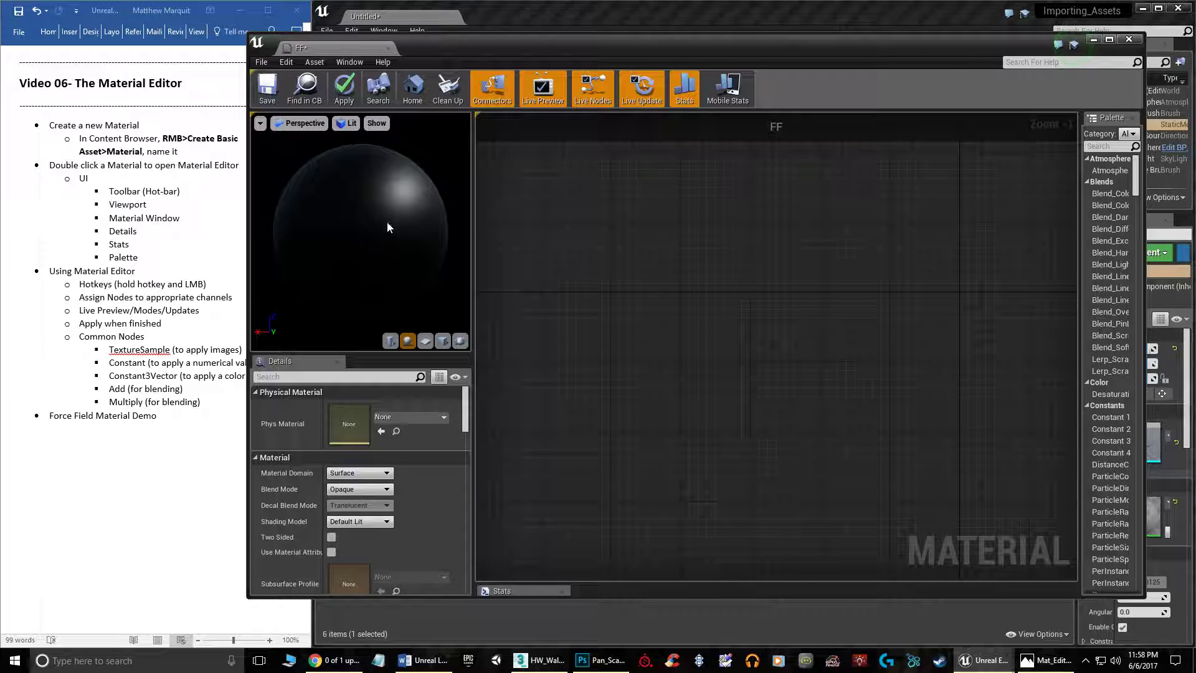
- Try the cylinder and plane preview meshes, settle on the cube, and rotate it to a corner view
{"action": "left_click", "coordinate": [388, 344]}
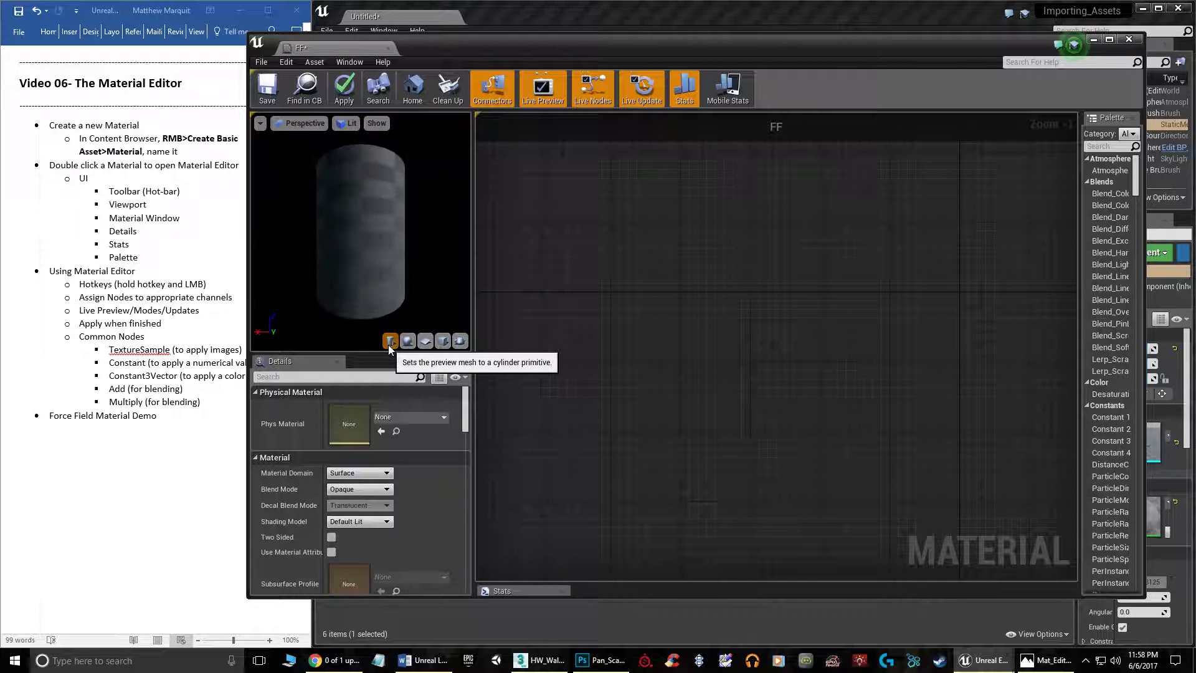
{"action": "left_click", "coordinate": [428, 342]}
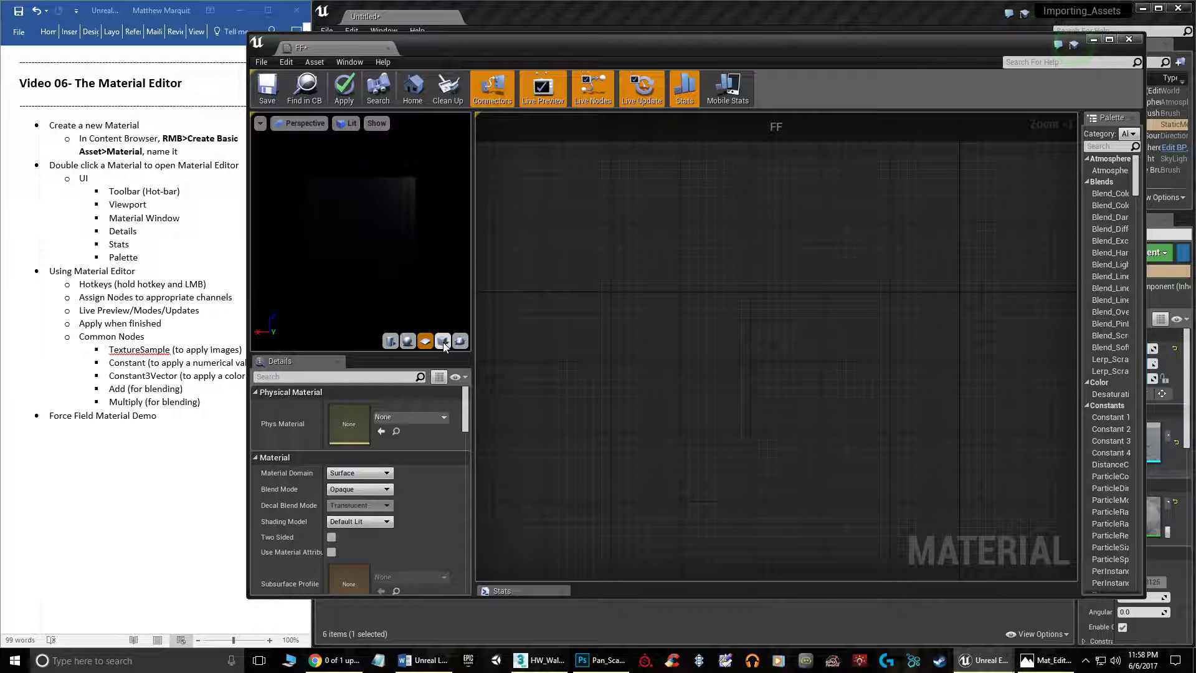
{"action": "left_click", "coordinate": [443, 342]}
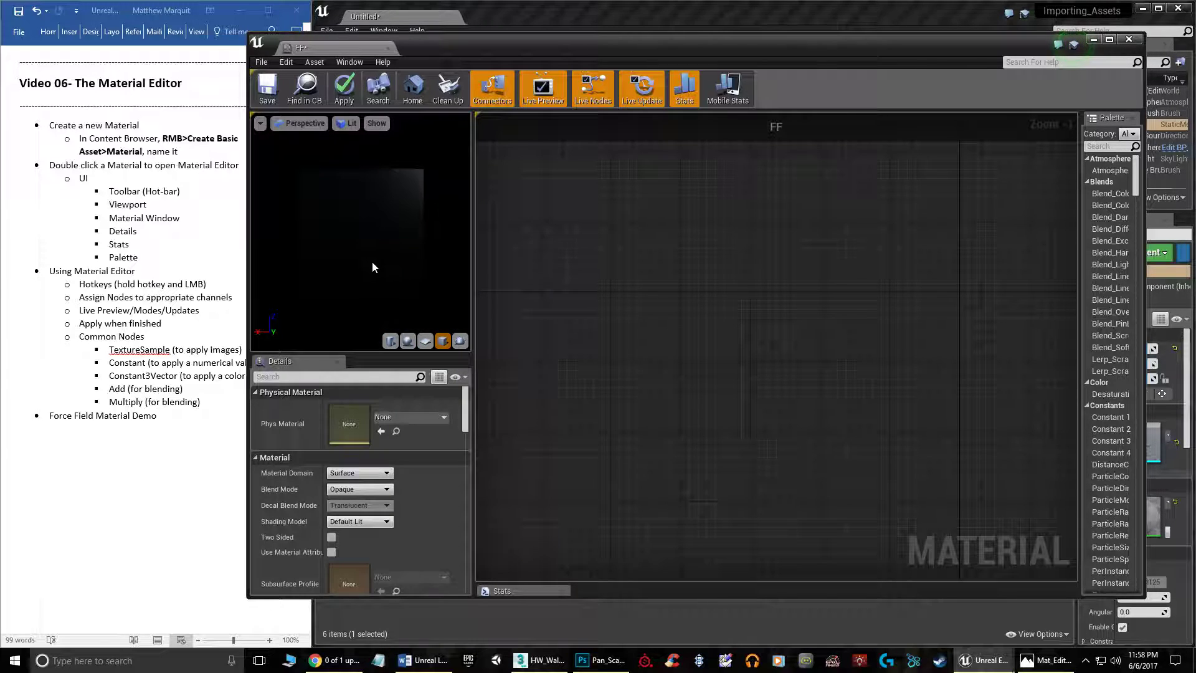
{"action": "mouse_move", "coordinate": [370, 251]}
{"action": "left_mouse_down"}
{"action": "mouse_move", "coordinate": [374, 299]}
{"action": "mouse_move", "coordinate": [359, 233]}
{"action": "left_mouse_up"}
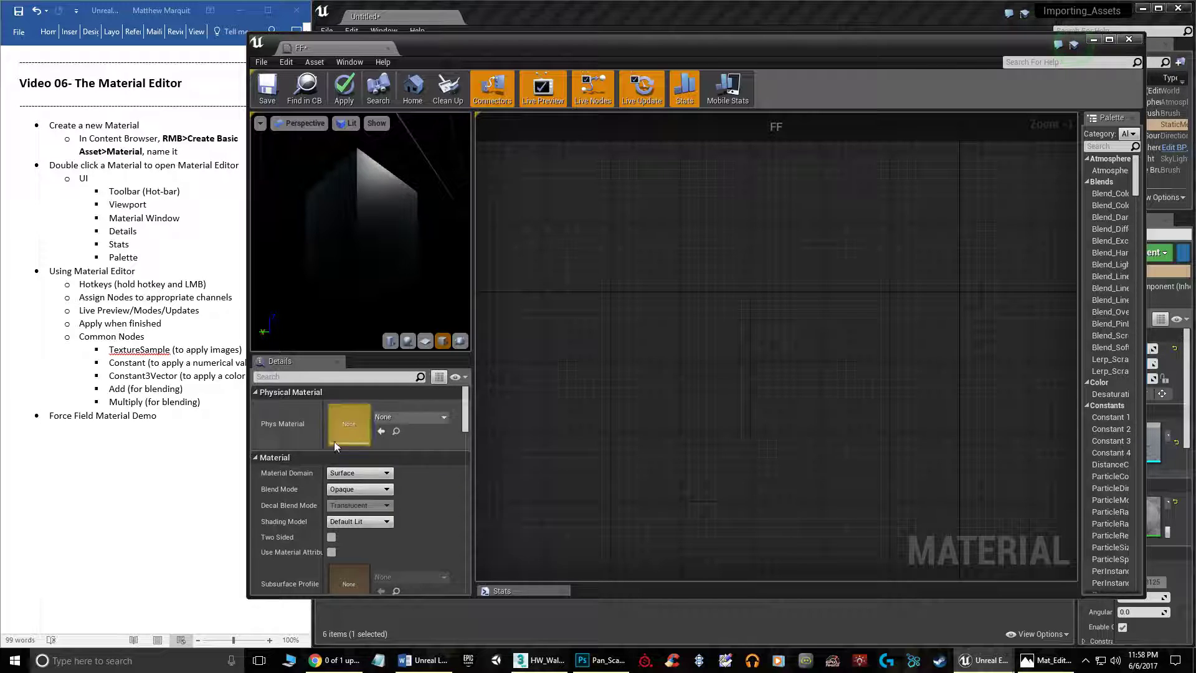
- Review the Material Domain options, keeping Surface, and set the FF material's Blend Mode to Translucent
{"action": "scroll", "coordinate": [835, 347], "scroll_direction": "down", "scroll_amount": 1}
{"action": "scroll", "coordinate": [835, 347], "scroll_direction": "down", "scroll_amount": 4}
{"action": "scroll", "coordinate": [917, 319], "scroll_direction": "up", "scroll_amount": 3}
{"action": "right_click_drag", "start_coordinate": [917, 319], "coordinate": [878, 192]}
{"action": "scroll", "coordinate": [978, 235], "scroll_direction": "up", "scroll_amount": 3}
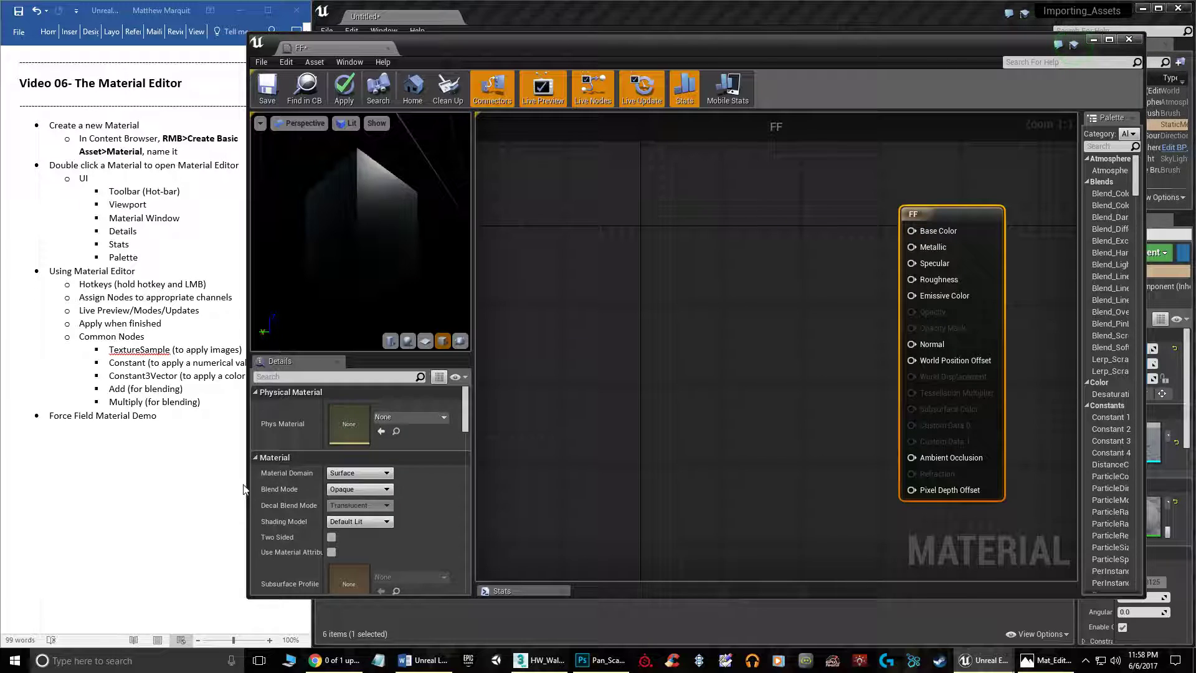
{"action": "left_click", "coordinate": [337, 474]}
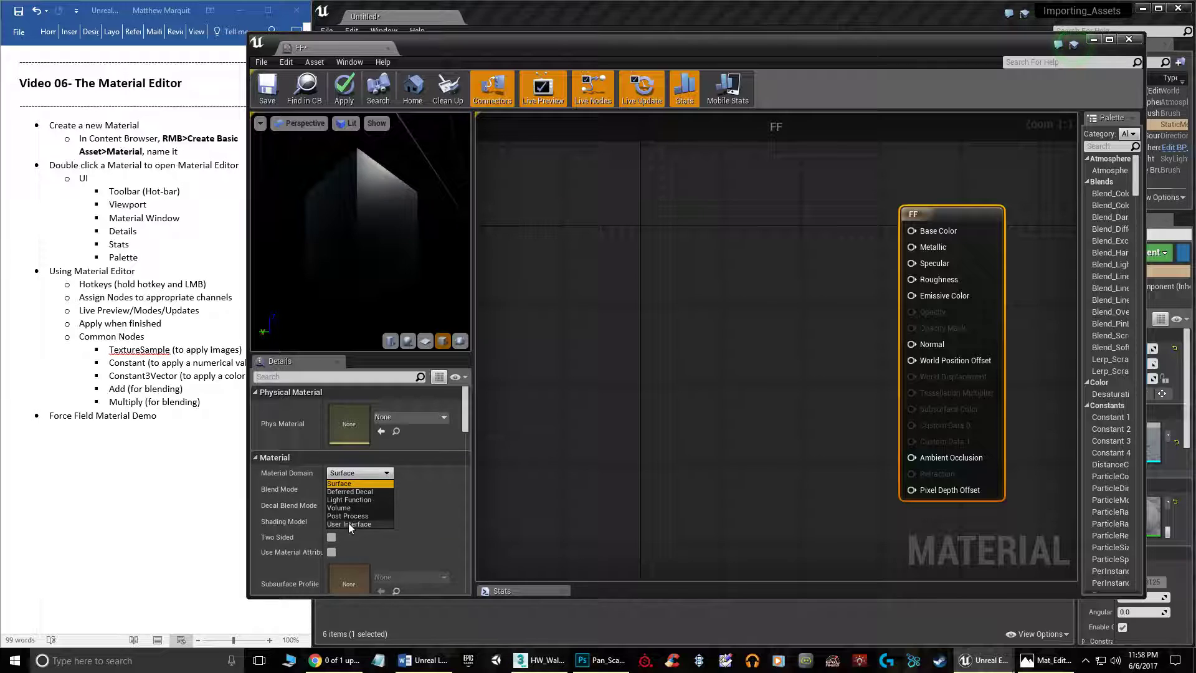
{"action": "left_click", "coordinate": [433, 543]}
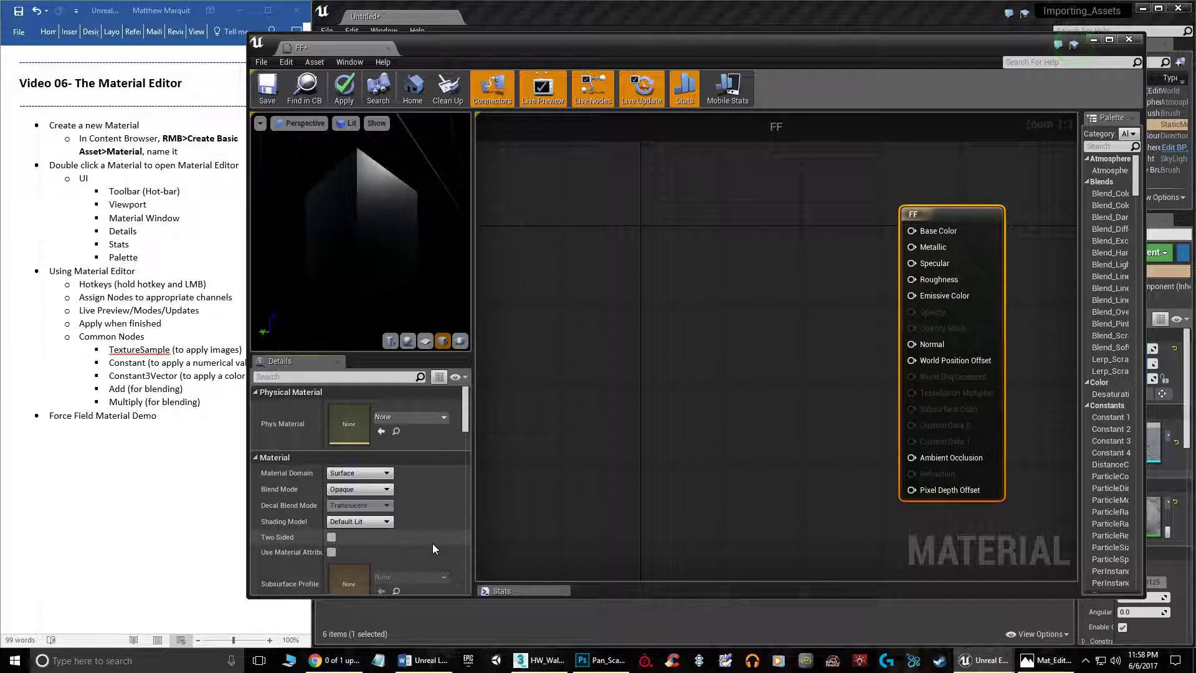
{"action": "left_click", "coordinate": [344, 490]}
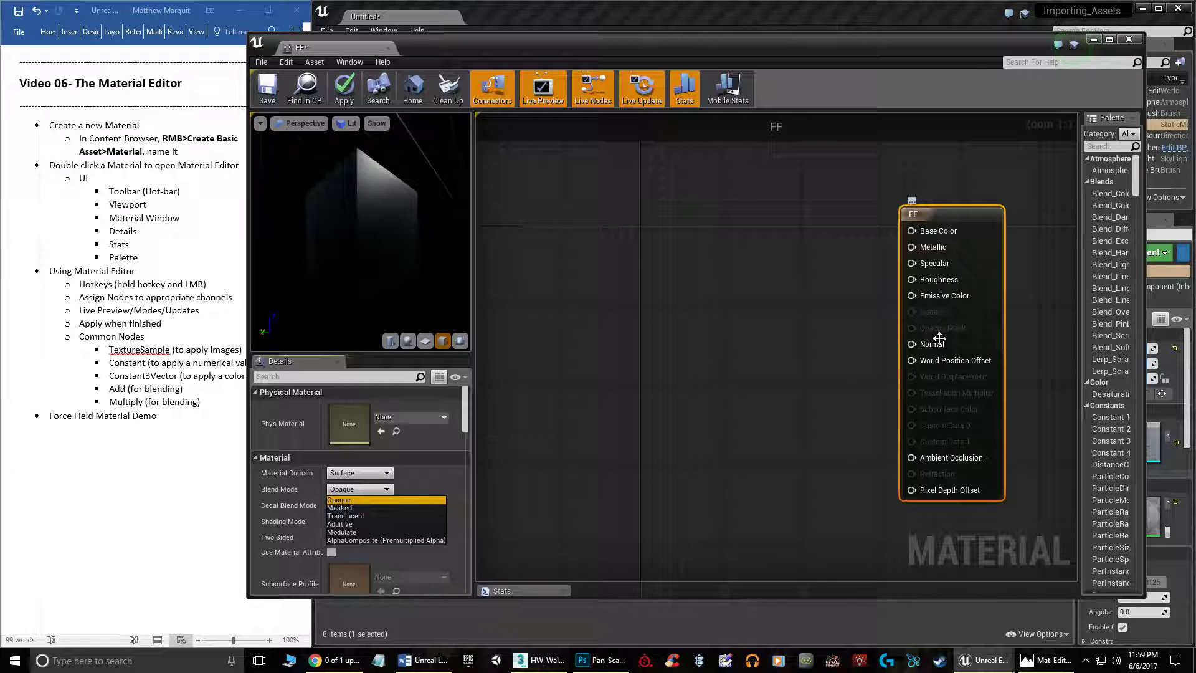
{"action": "left_click", "coordinate": [354, 517]}
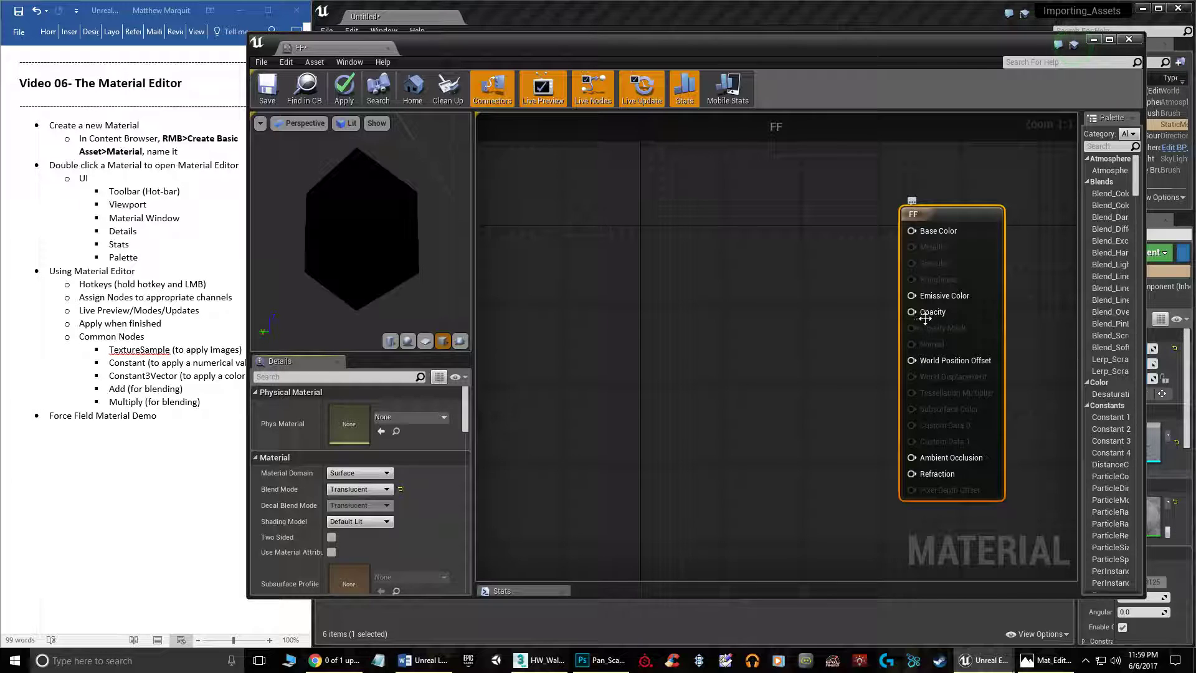
- Try the Opaque blend mode on the FF material to compare its available inputs, and return it to Translucent
{"action": "left_click", "coordinate": [361, 491]}
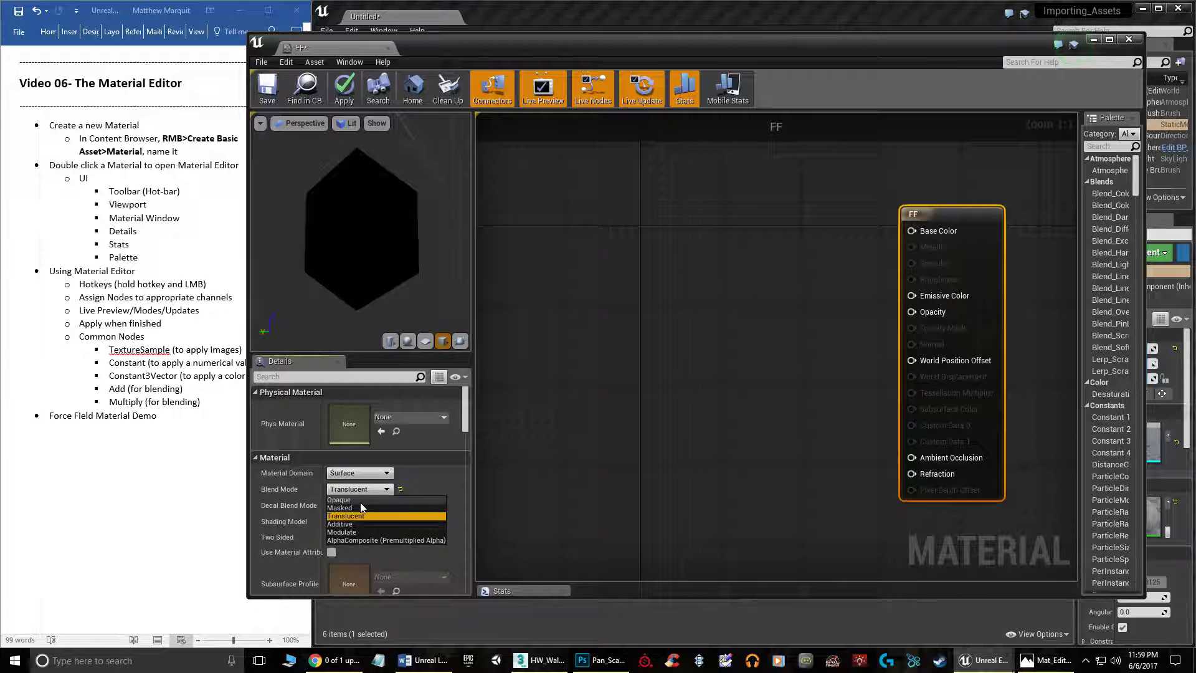
{"action": "left_click", "coordinate": [360, 501]}
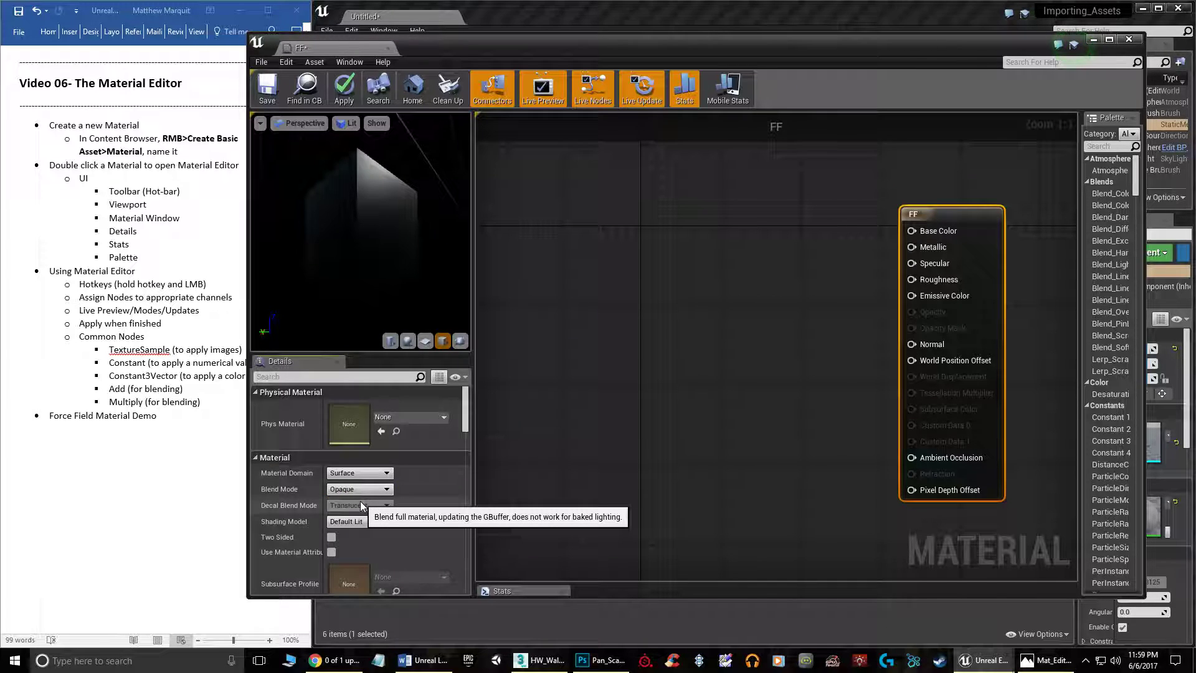
{"action": "left_click", "coordinate": [349, 491]}
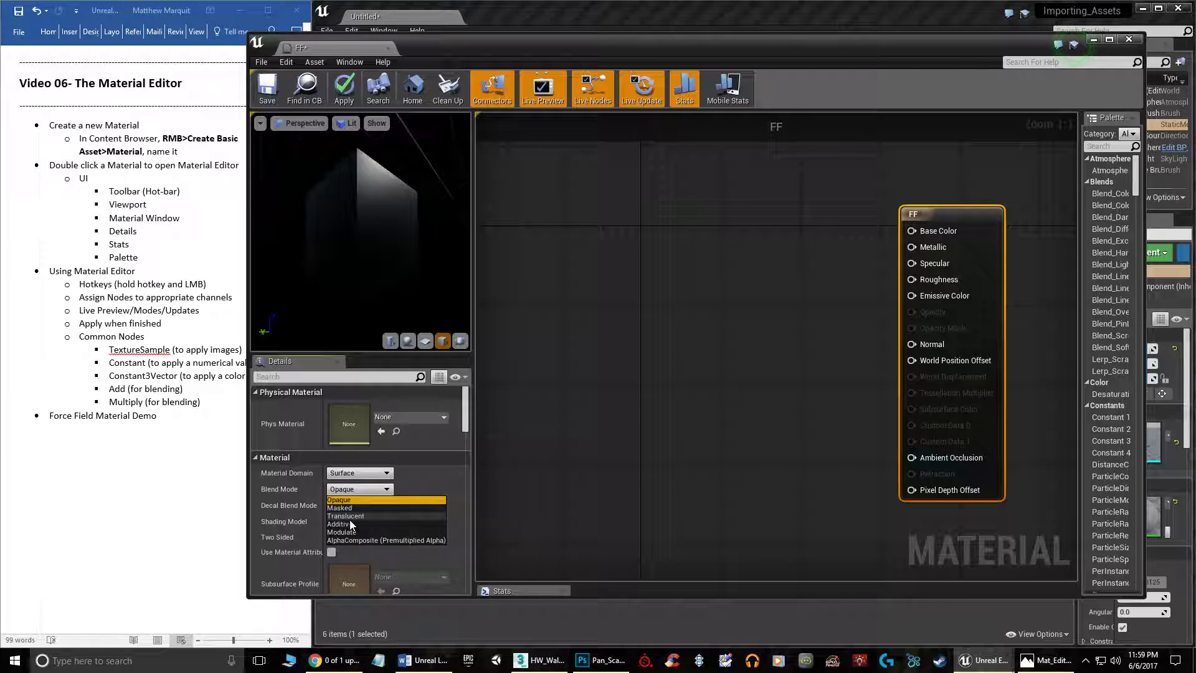
{"action": "left_click", "coordinate": [362, 516]}
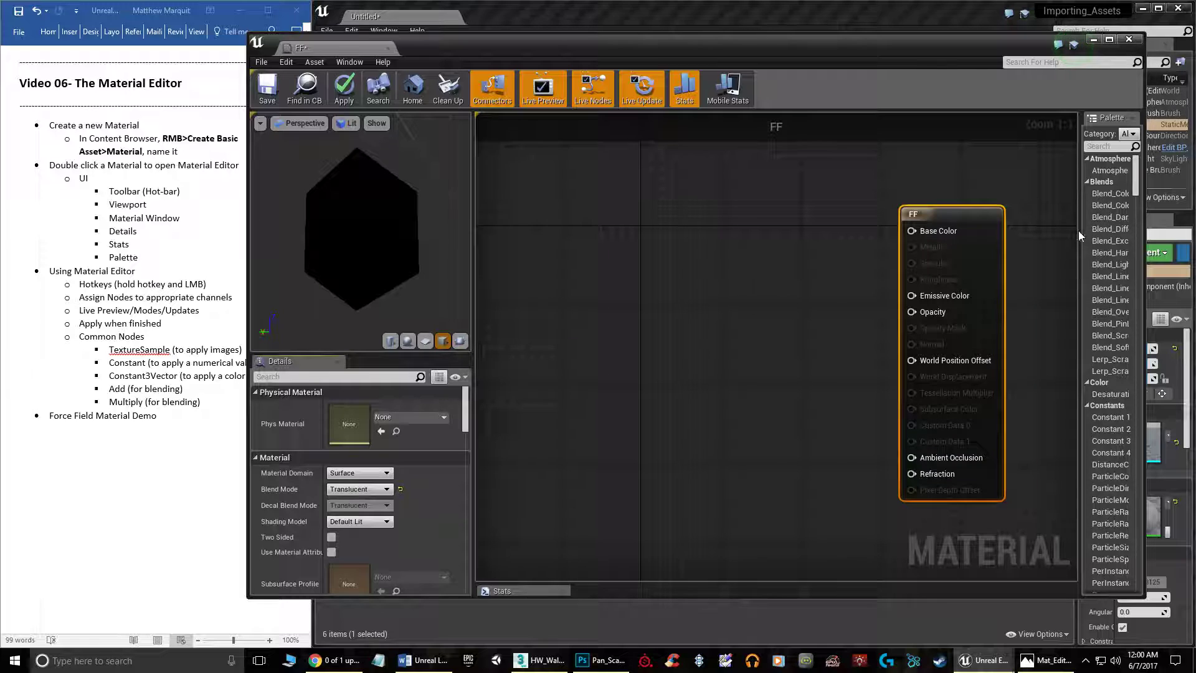
- Widen the node palette so its full node names and hotkeys are readable, and browse its categories
{"action": "left_click_drag", "start_coordinate": [1081, 232], "coordinate": [1026, 233]}
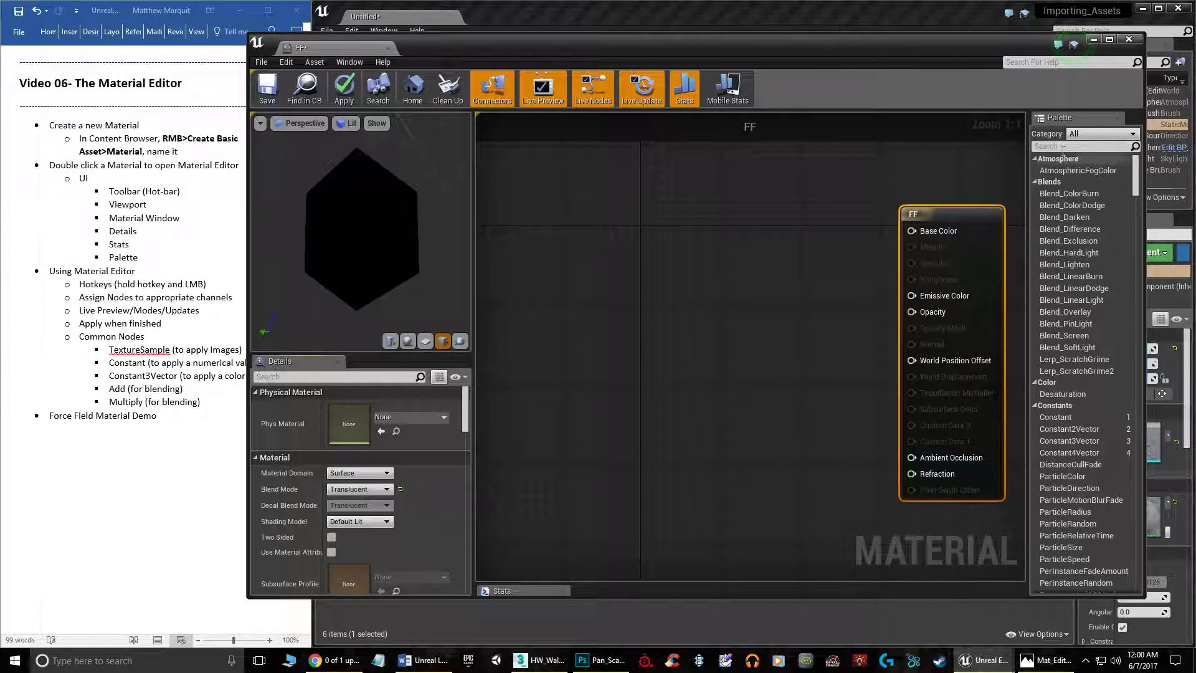
{"action": "scroll", "coordinate": [1080, 455], "scroll_direction": "down", "scroll_amount": 6}
{"action": "left_click_drag", "start_coordinate": [1136, 189], "coordinate": [1168, 159]}
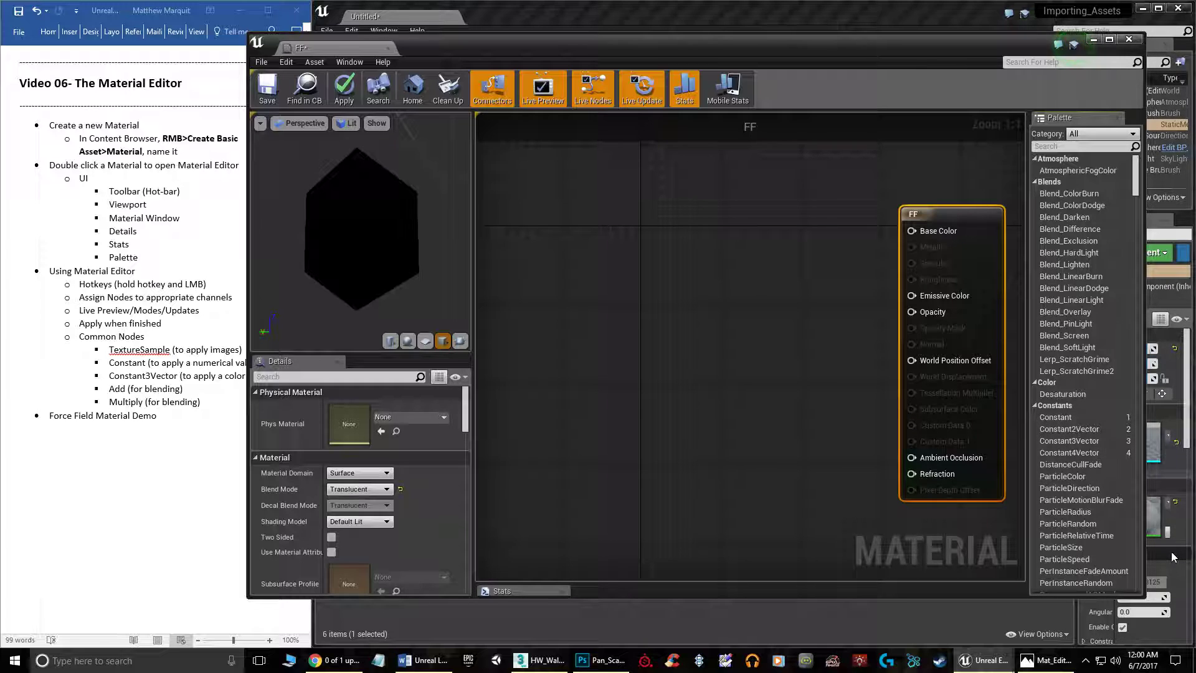
- Try placing a Constant node in the empty area of the graph and delete it
{"action": "left_click", "coordinate": [693, 306]}
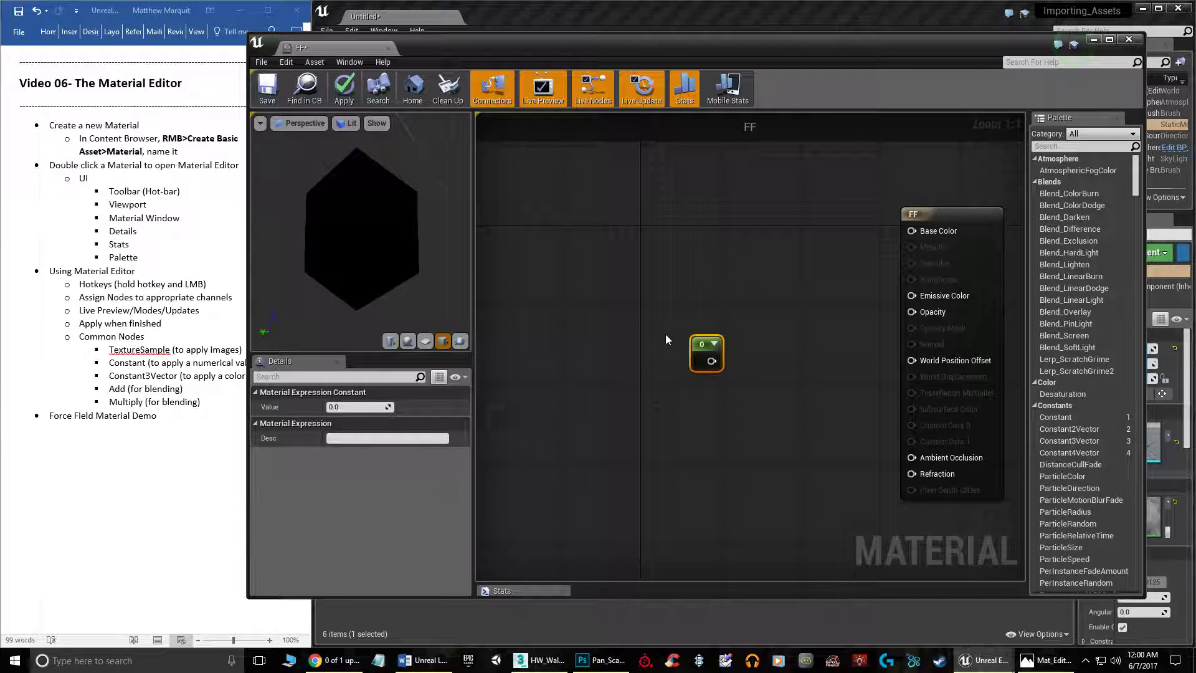
{"action": "key", "text": "Delete"}
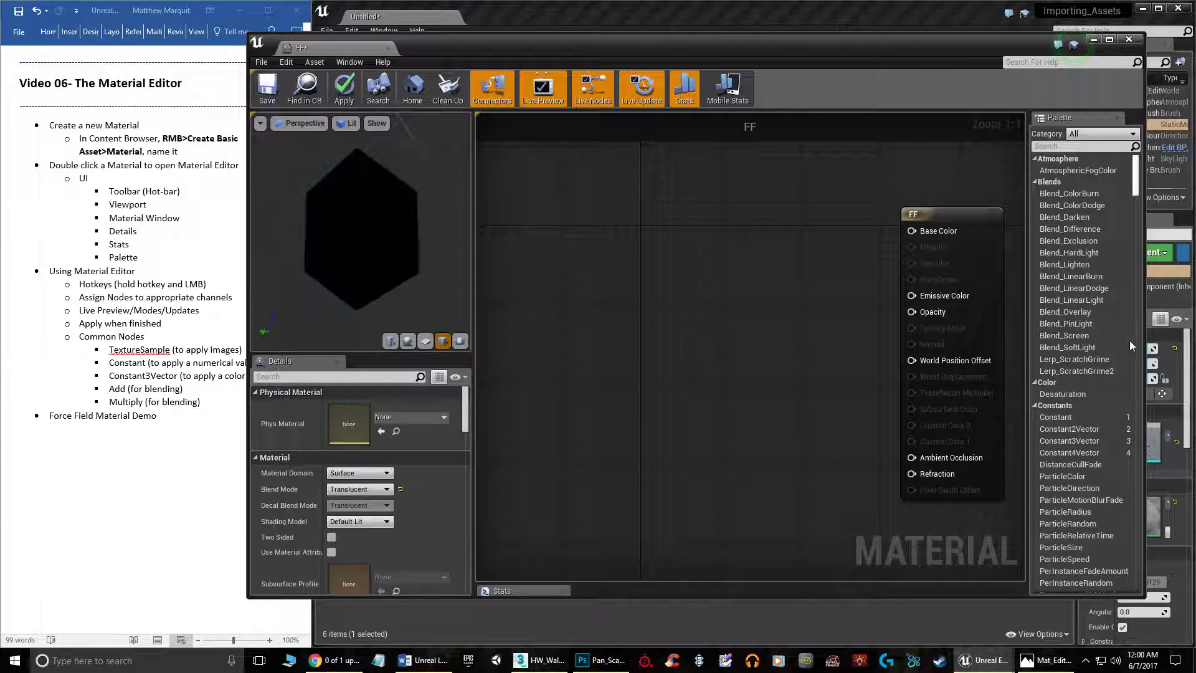
- Examine the palette's node list and hotkeys down to the Functions and Gradient categories
{"action": "scroll", "coordinate": [1111, 385], "scroll_direction": "down", "scroll_amount": 10}
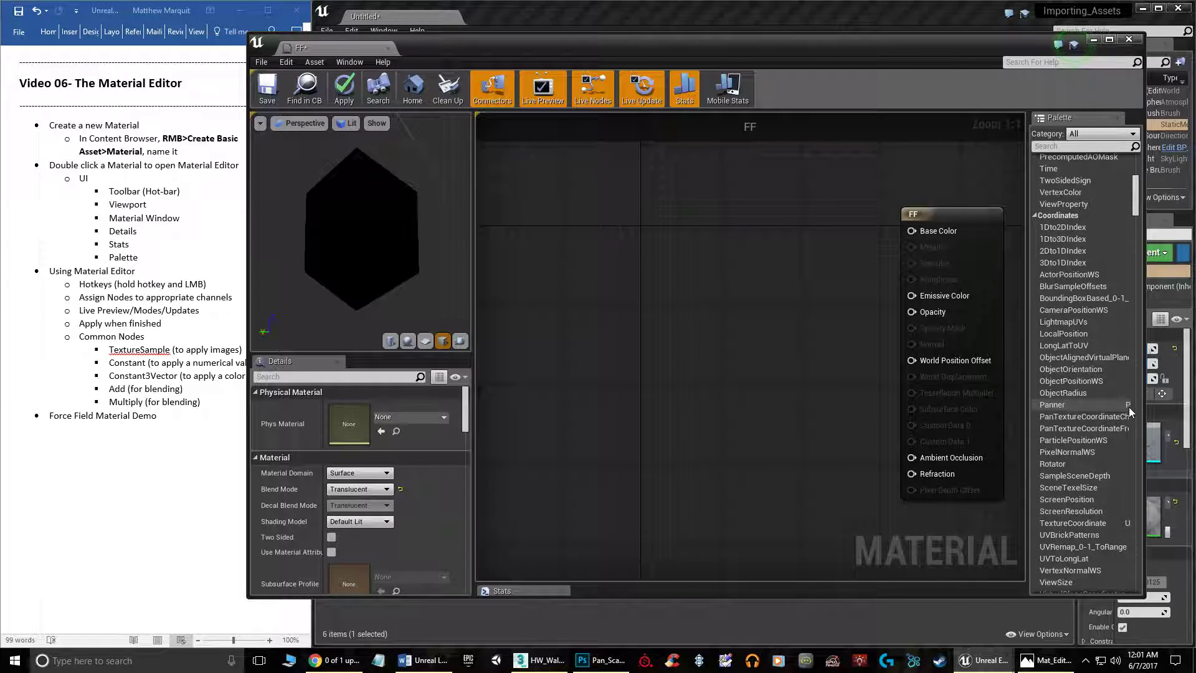
{"action": "scroll", "coordinate": [1128, 418], "scroll_direction": "down", "scroll_amount": 12}
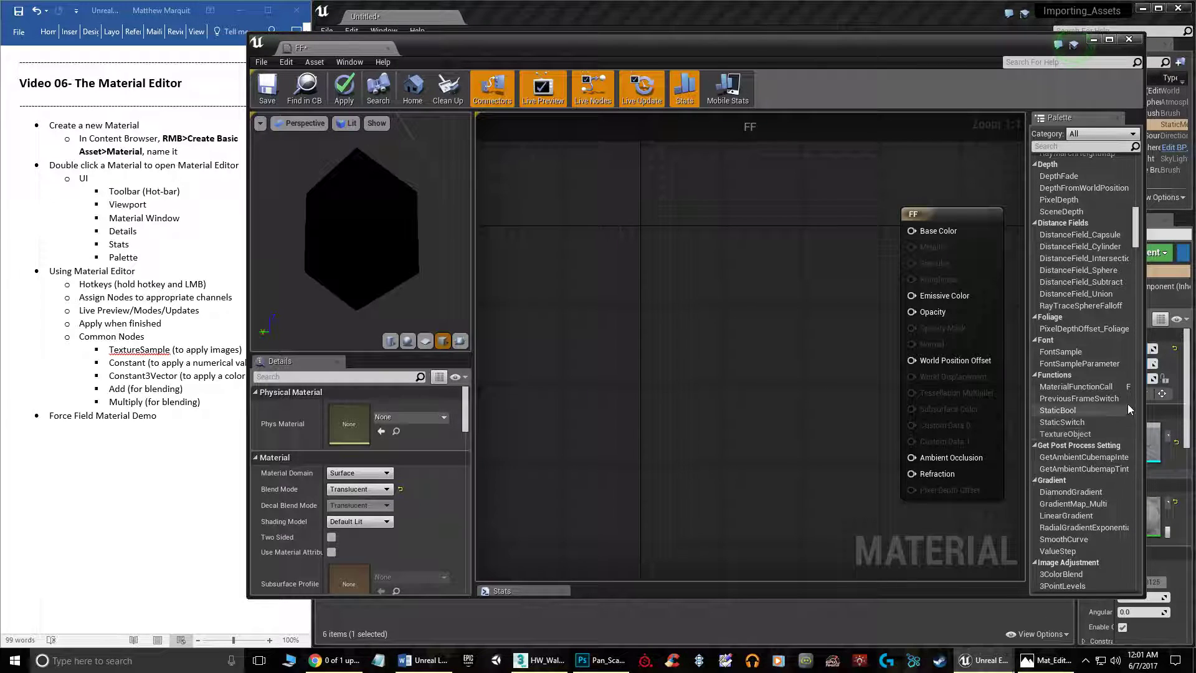
{"action": "scroll", "coordinate": [1127, 411], "scroll_direction": "up", "scroll_amount": 3}
{"action": "scroll", "coordinate": [1131, 421], "scroll_direction": "up", "scroll_amount": 20}
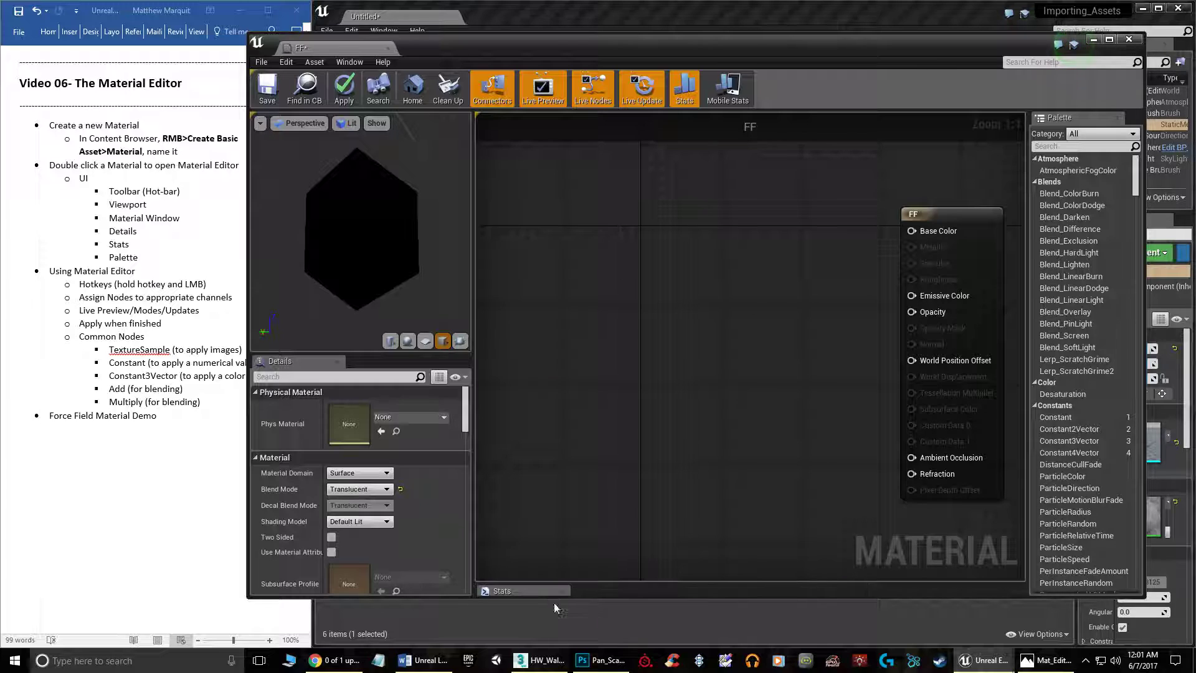
- Add the Diffuse_Border texture from the FF folder to the material graph as a Texture Sample beside the FF node
{"action": "left_click", "coordinate": [566, 630]}
{"action": "left_click_drag", "start_coordinate": [793, 48], "coordinate": [341, 80]}
{"action": "left_click_drag", "start_coordinate": [536, 72], "coordinate": [1143, 243]}
{"action": "left_click_drag", "start_coordinate": [340, 476], "coordinate": [832, 406]}
{"action": "left_click_drag", "start_coordinate": [998, 247], "coordinate": [854, 31]}
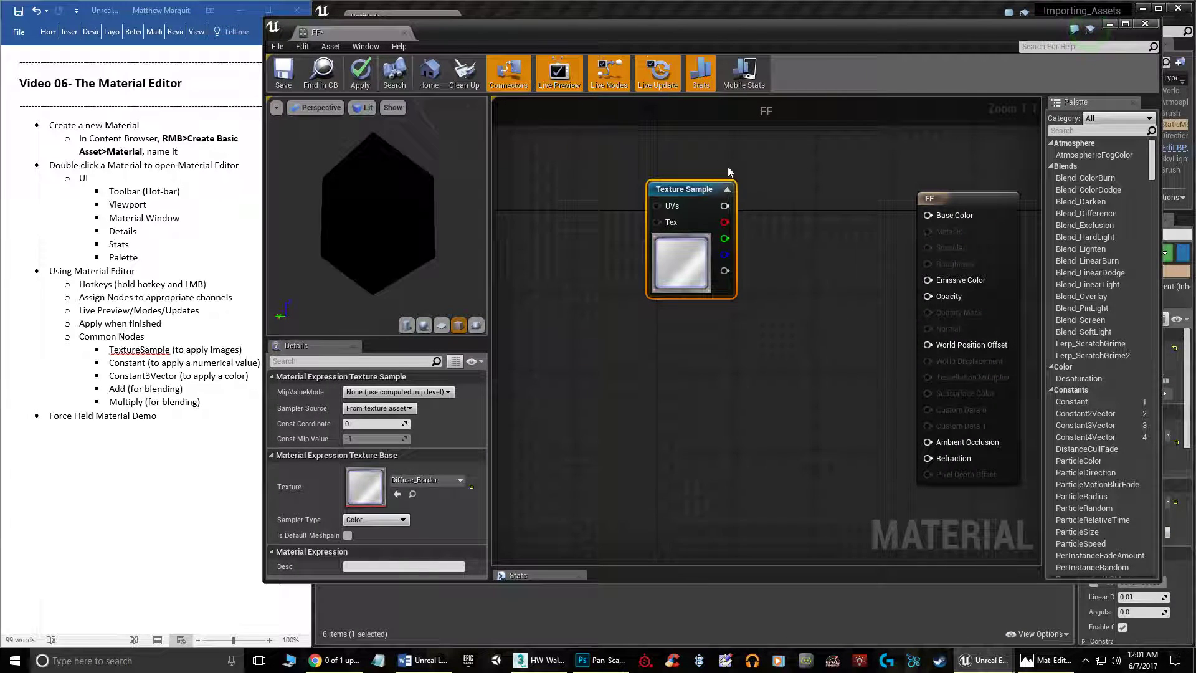
{"action": "left_click_drag", "start_coordinate": [692, 199], "coordinate": [715, 218]}
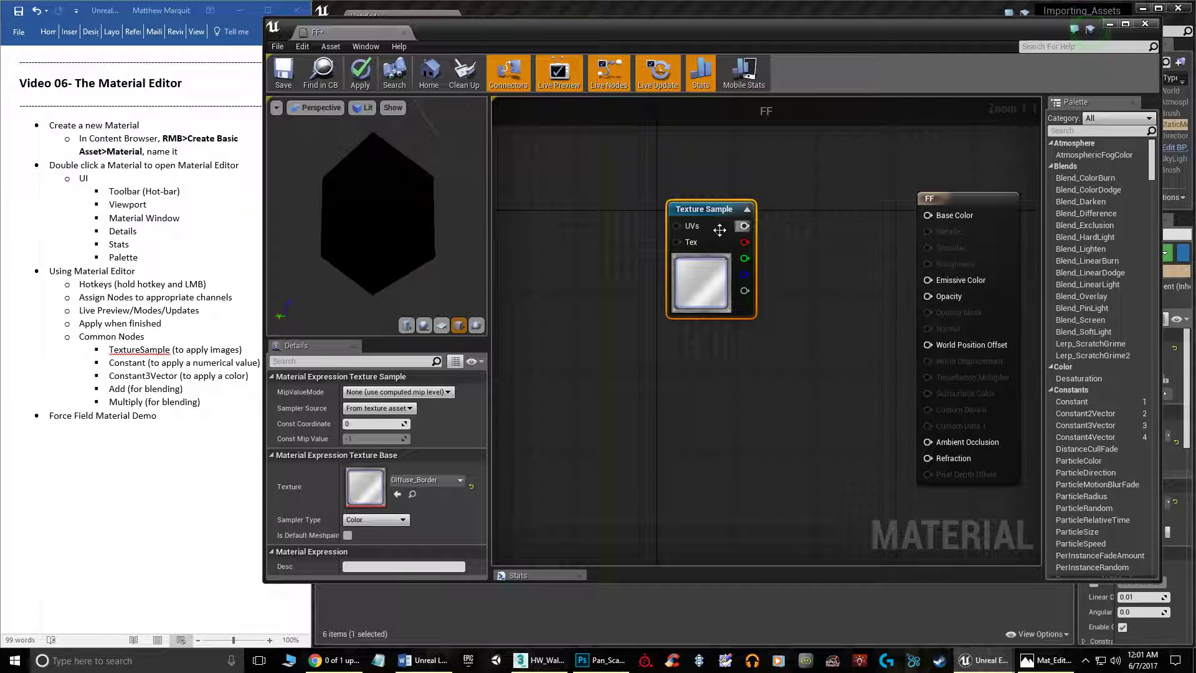
- Review the texture assets available for the Texture Sample, keeping Diffuse_Border
{"action": "left_click", "coordinate": [430, 480]}
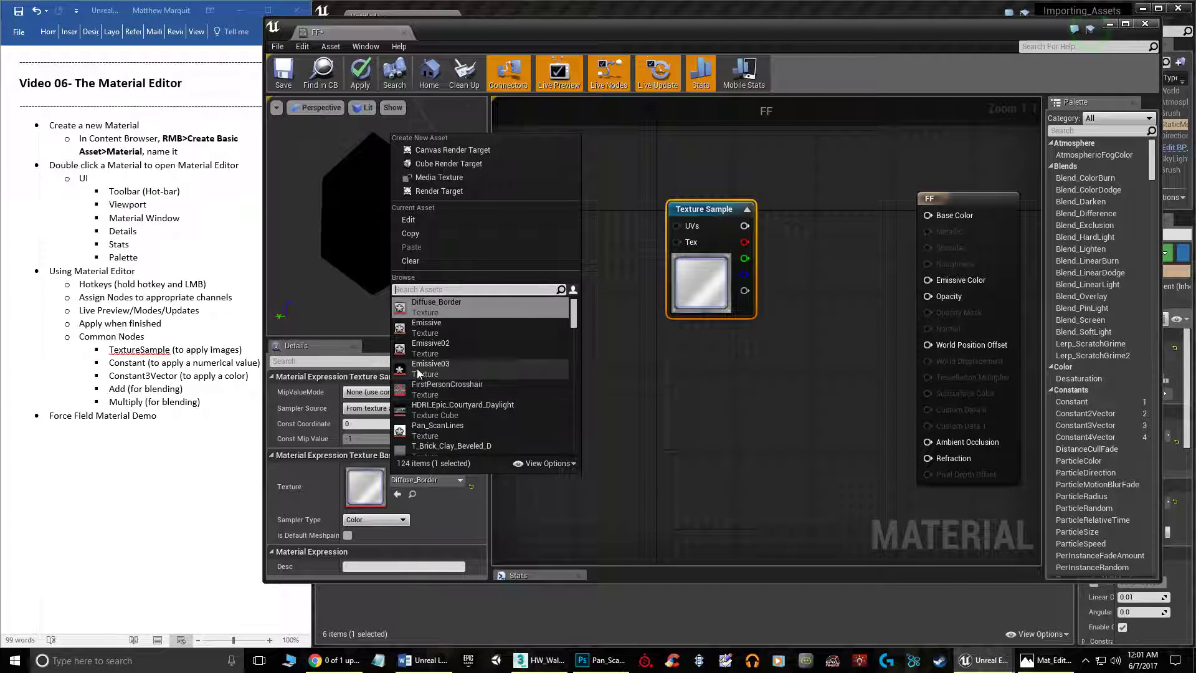
{"action": "mouse_move", "coordinate": [426, 395]}
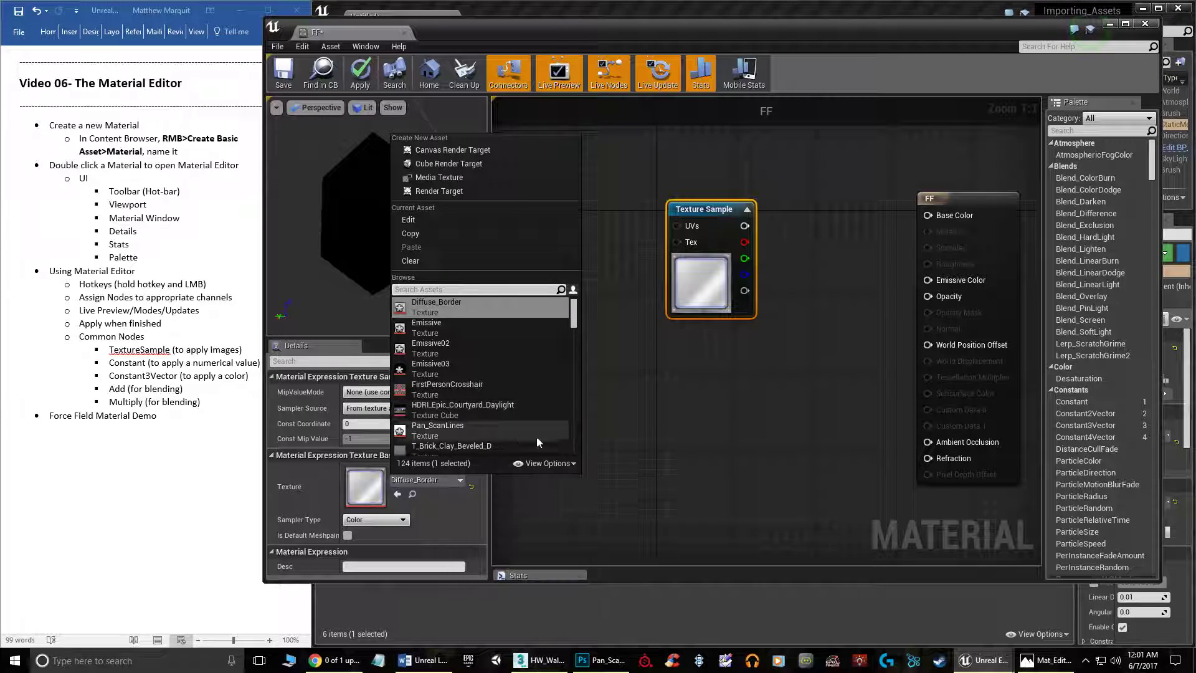
{"action": "left_click", "coordinate": [533, 626]}
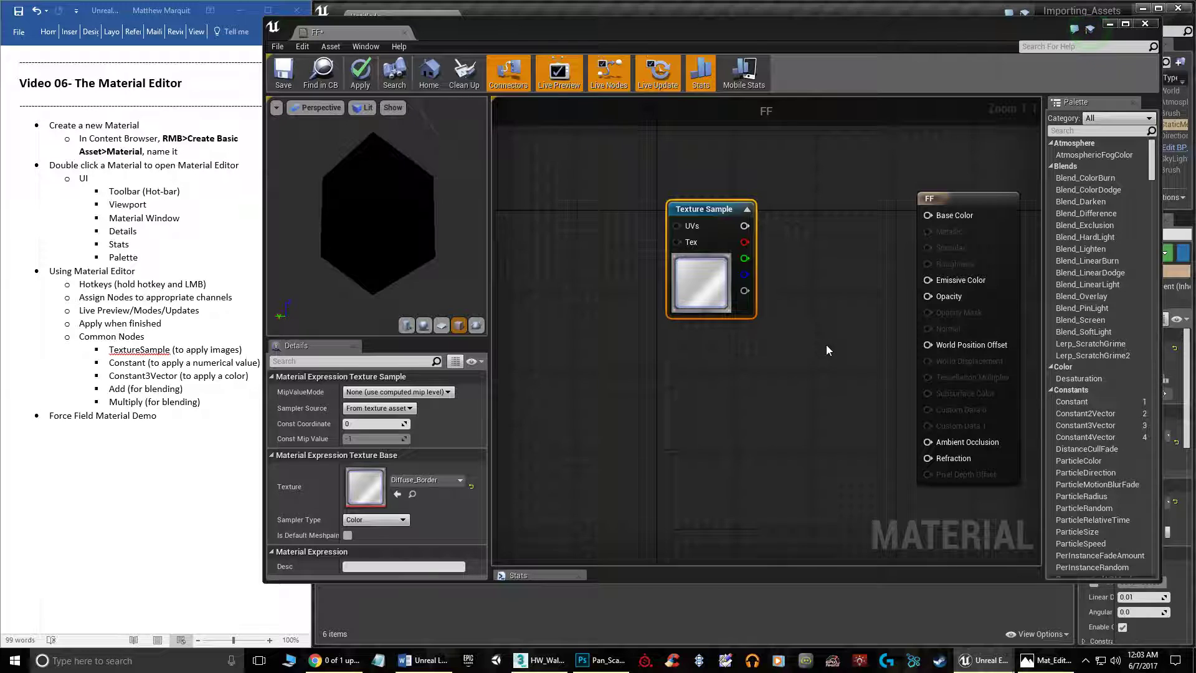
- Close the FF material's editor, applying its changes to the original material, and reopen FF from its folder
{"action": "left_click", "coordinate": [1143, 25]}
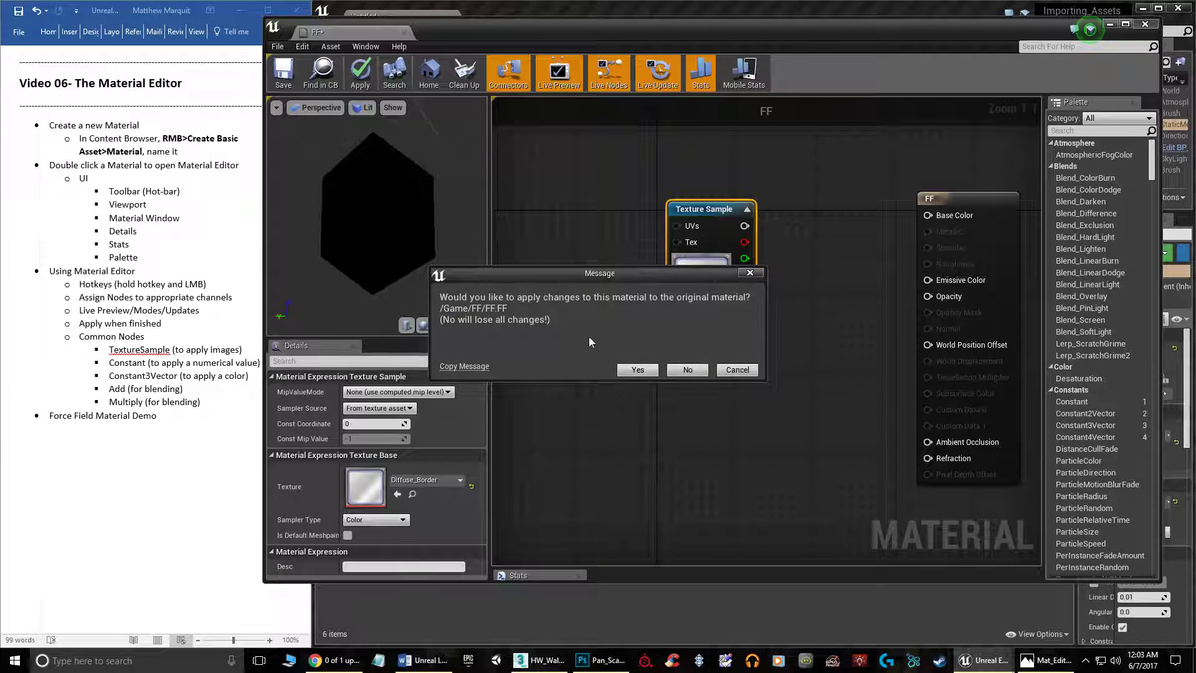
{"action": "left_click", "coordinate": [638, 370]}
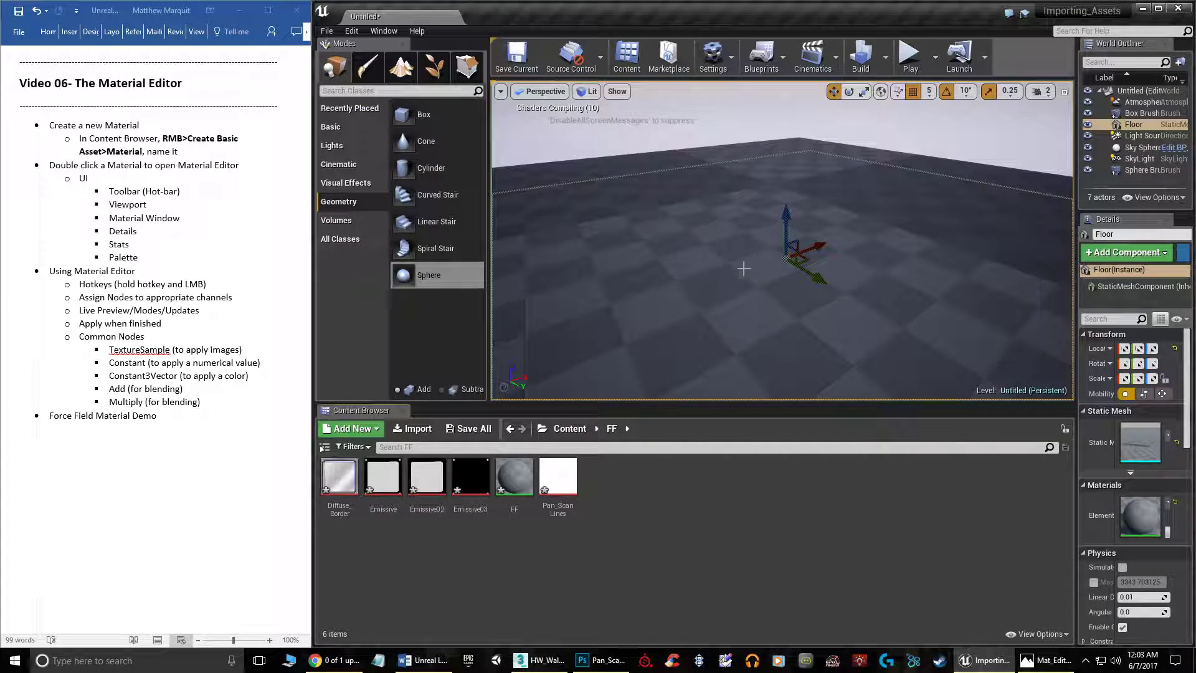
{"action": "double_click", "coordinate": [515, 477]}
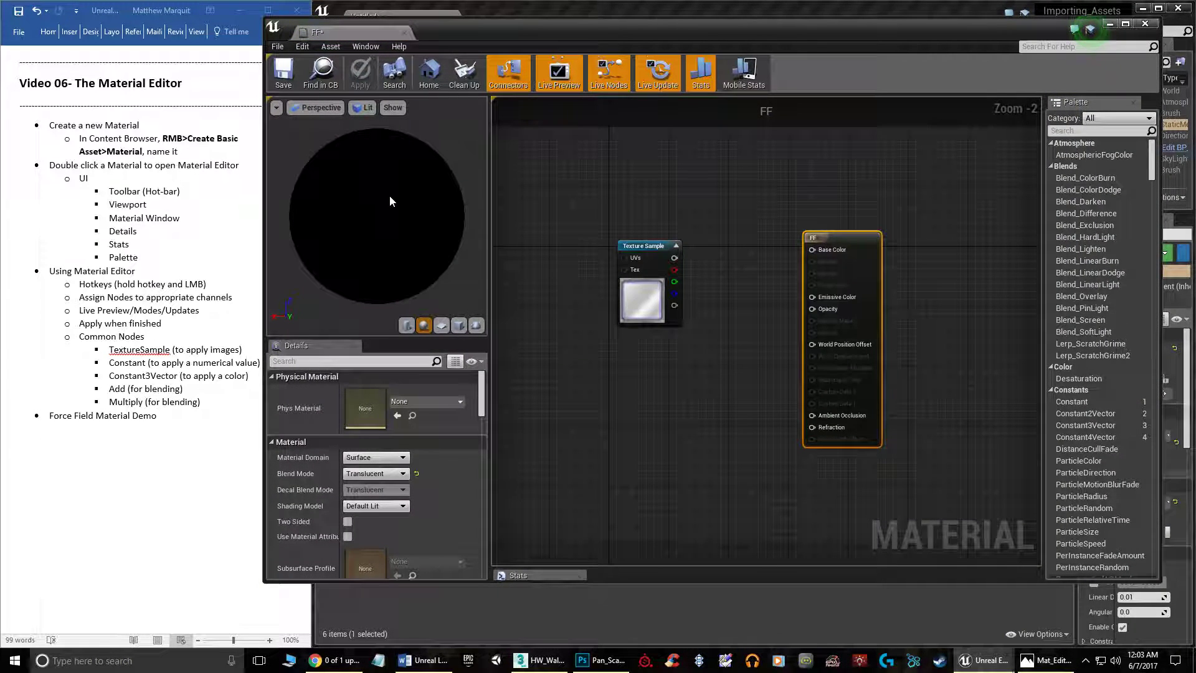
- Maximize the Material Editor and connect the Diffuse_Border Texture Sample's RGB output to Base Color
{"action": "left_click_drag", "start_coordinate": [644, 246], "coordinate": [643, 253]}
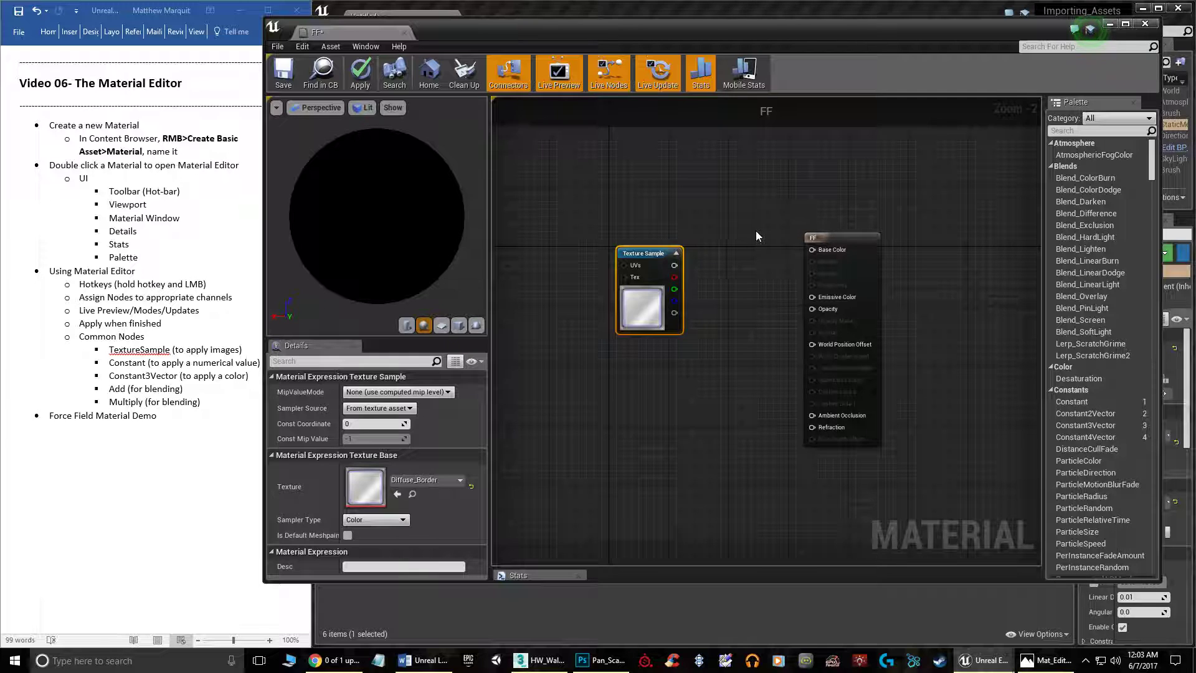
{"action": "left_click", "coordinate": [1126, 23]}
{"action": "right_click_drag", "start_coordinate": [611, 230], "coordinate": [807, 232]}
{"action": "scroll", "coordinate": [806, 232], "scroll_direction": "up", "scroll_amount": 2}
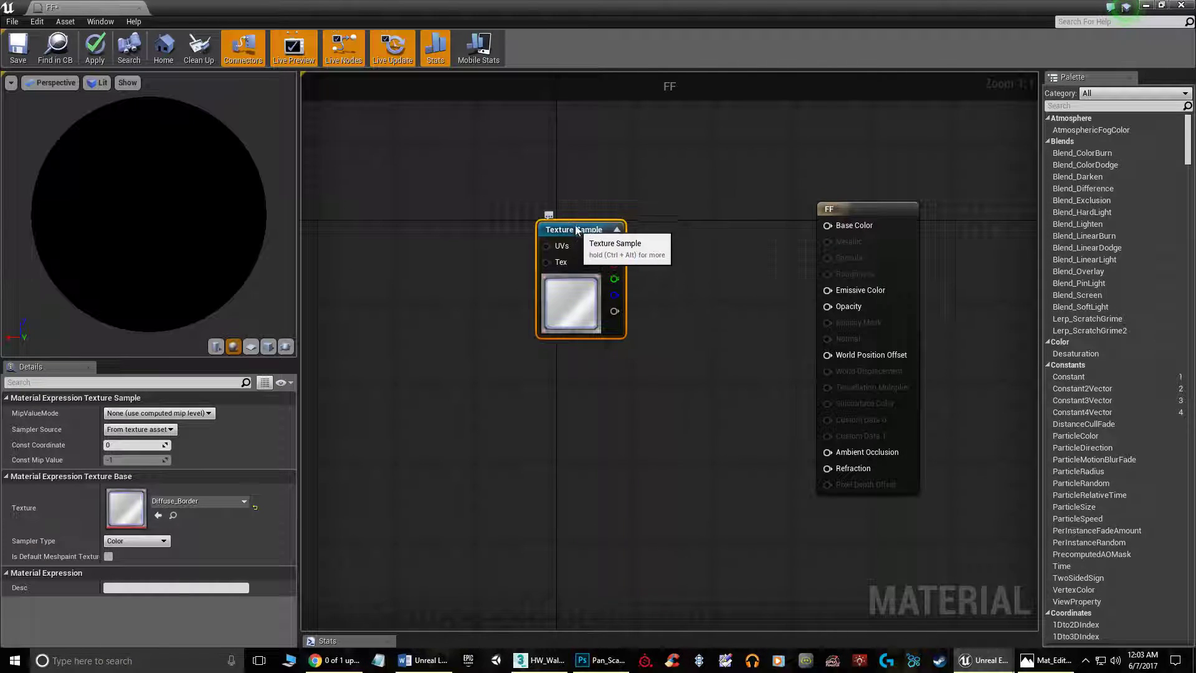
{"action": "left_click_drag", "start_coordinate": [614, 236], "coordinate": [828, 225]}
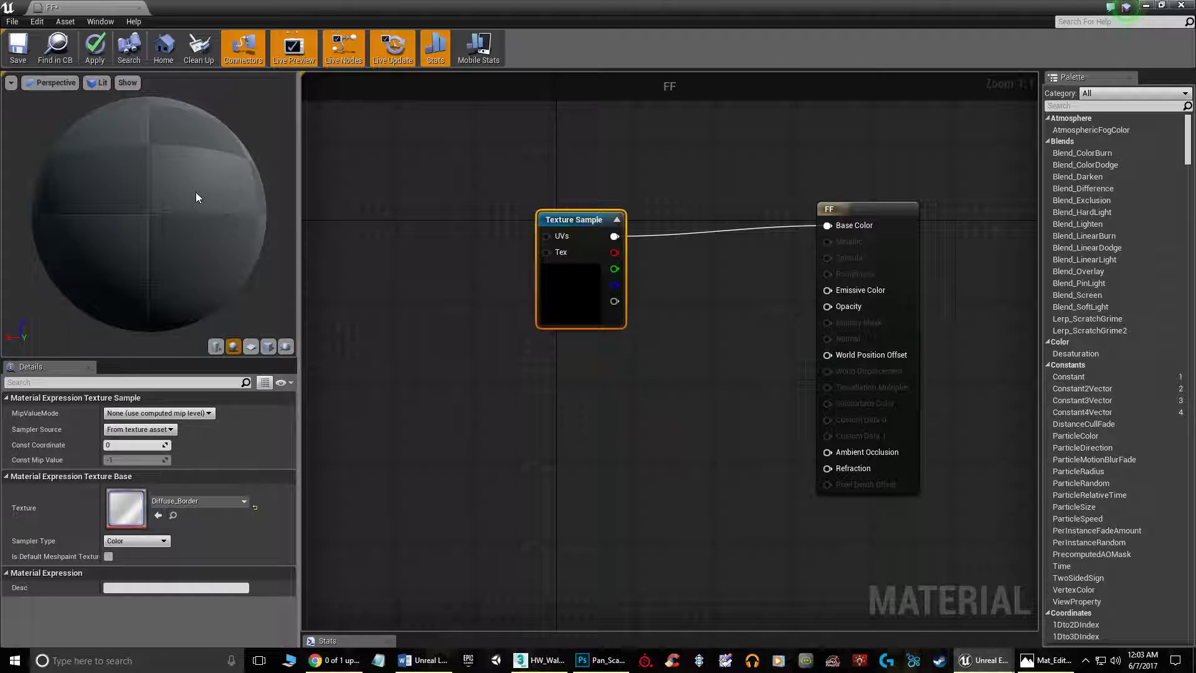
- Switch the preview mesh to the cube and rotate it to an angled view showing the border texture
{"action": "left_click", "coordinate": [268, 346]}
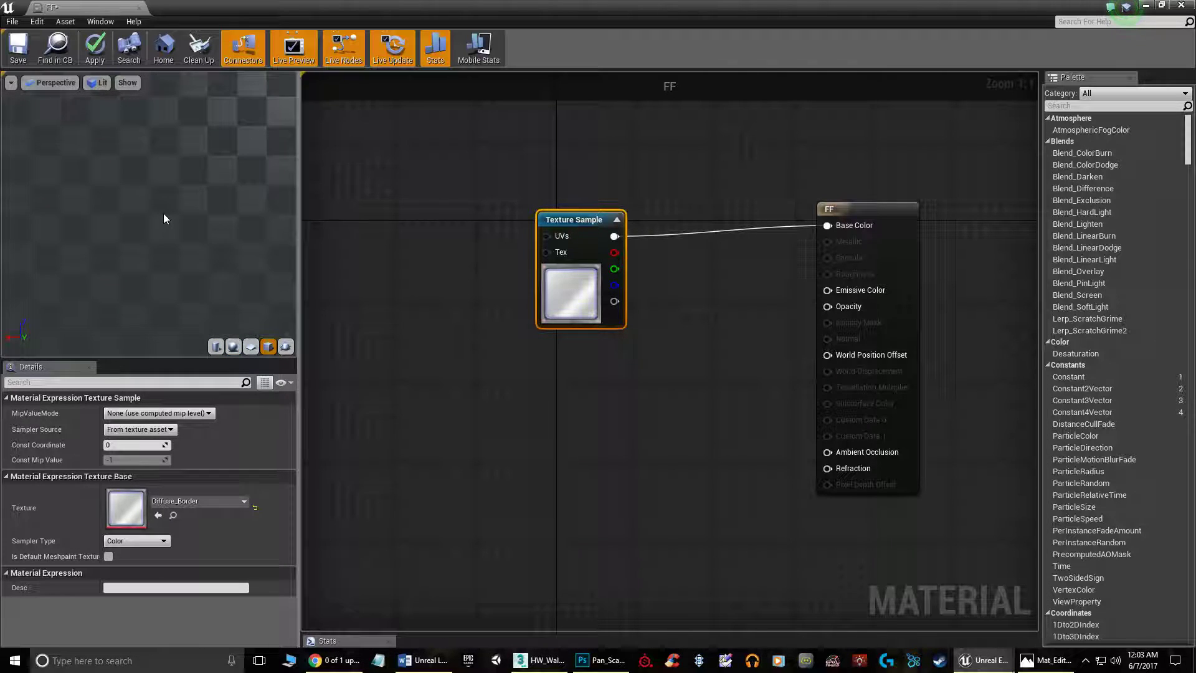
{"action": "right_click_drag", "start_coordinate": [152, 225], "coordinate": [149, 268]}
{"action": "left_click_drag", "start_coordinate": [147, 218], "coordinate": [168, 221]}
{"action": "left_click_drag", "start_coordinate": [120, 187], "coordinate": [172, 192]}
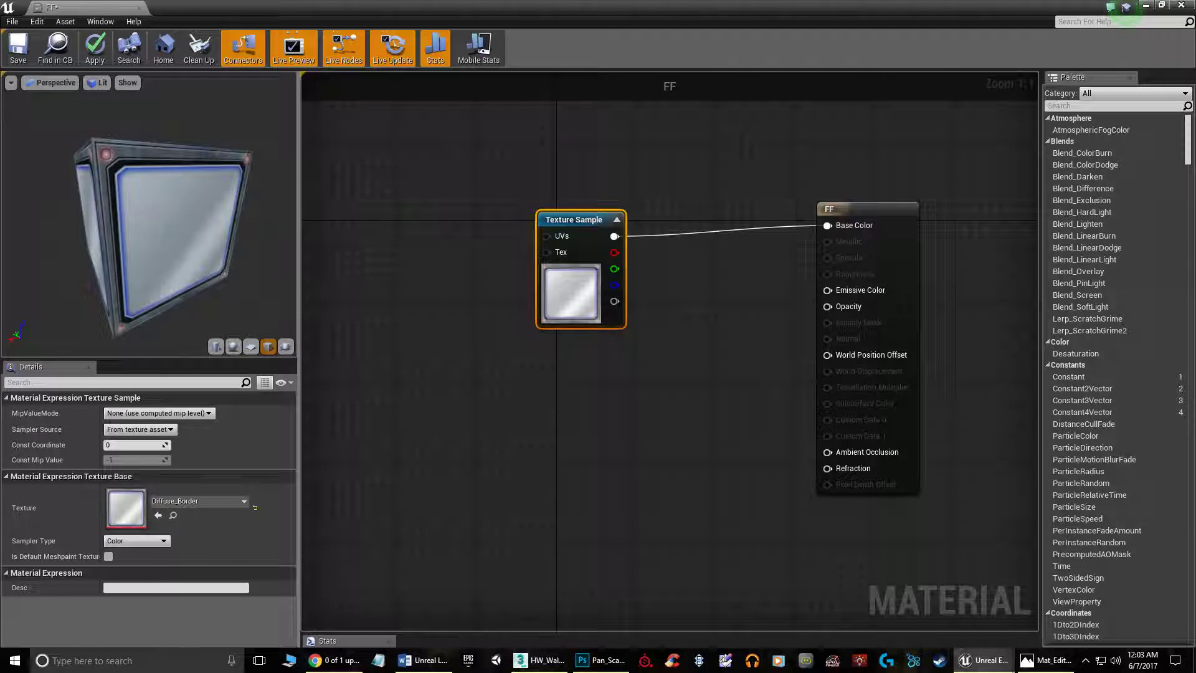
{"action": "scroll", "coordinate": [119, 186], "scroll_direction": "down", "scroll_amount": 3}
{"action": "scroll", "coordinate": [125, 195], "scroll_direction": "up", "scroll_amount": 4}
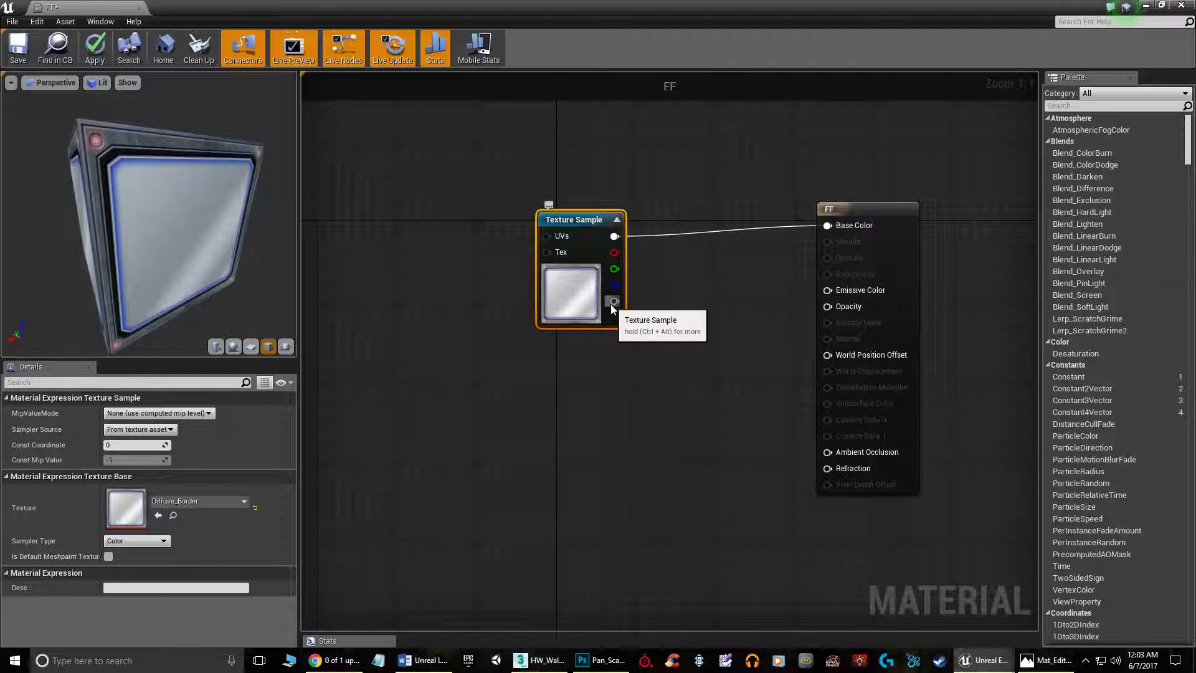
- Connect the Diffuse_Border Texture Sample's alpha output to Opacity and apply the changes to the material
{"action": "left_click_drag", "start_coordinate": [615, 302], "coordinate": [828, 307]}
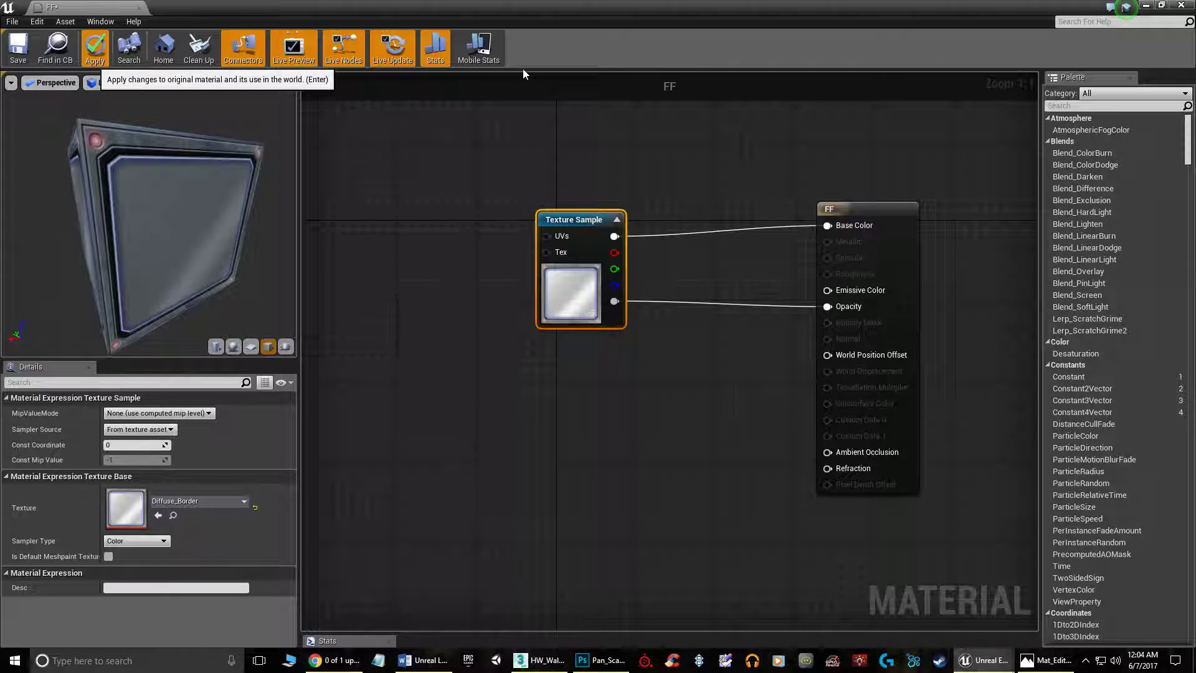
{"action": "left_click", "coordinate": [95, 49]}
- Move the Material Editor aside, assign the FF material to the level's floor, and inspect it from several angles
{"action": "left_click_drag", "start_coordinate": [709, 10], "coordinate": [1090, 453]}
{"action": "left_click_drag", "start_coordinate": [514, 476], "coordinate": [813, 282]}
{"action": "right_click_drag", "start_coordinate": [813, 282], "coordinate": [788, 393]}
{"action": "right_click_drag", "start_coordinate": [783, 239], "coordinate": [785, 143]}
{"action": "right_click_drag", "start_coordinate": [785, 243], "coordinate": [829, 240]}
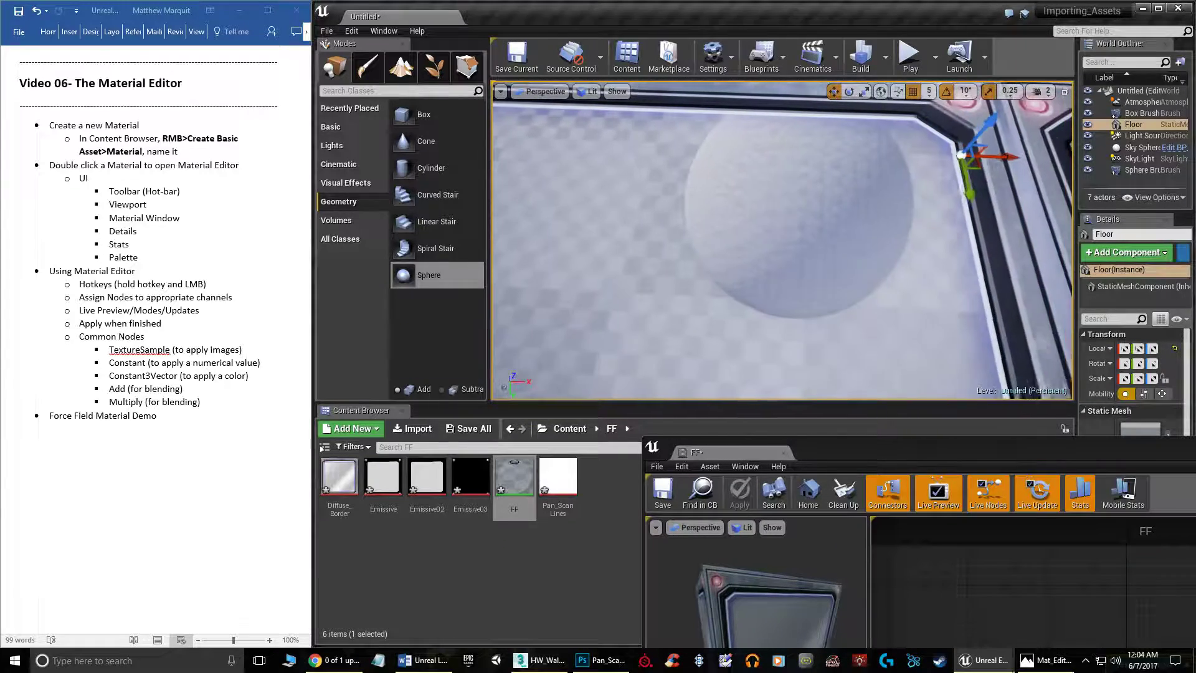
{"action": "right_click_drag", "start_coordinate": [729, 195], "coordinate": [764, 215]}
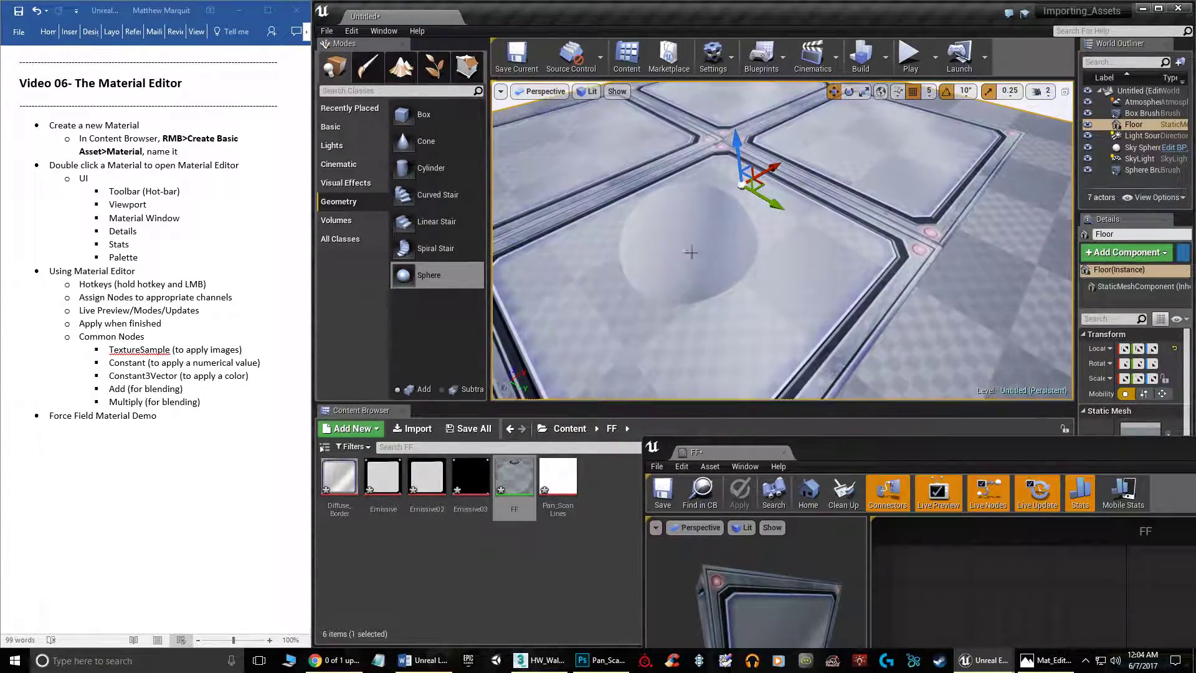
{"action": "right_click_drag", "start_coordinate": [817, 259], "coordinate": [886, 141]}
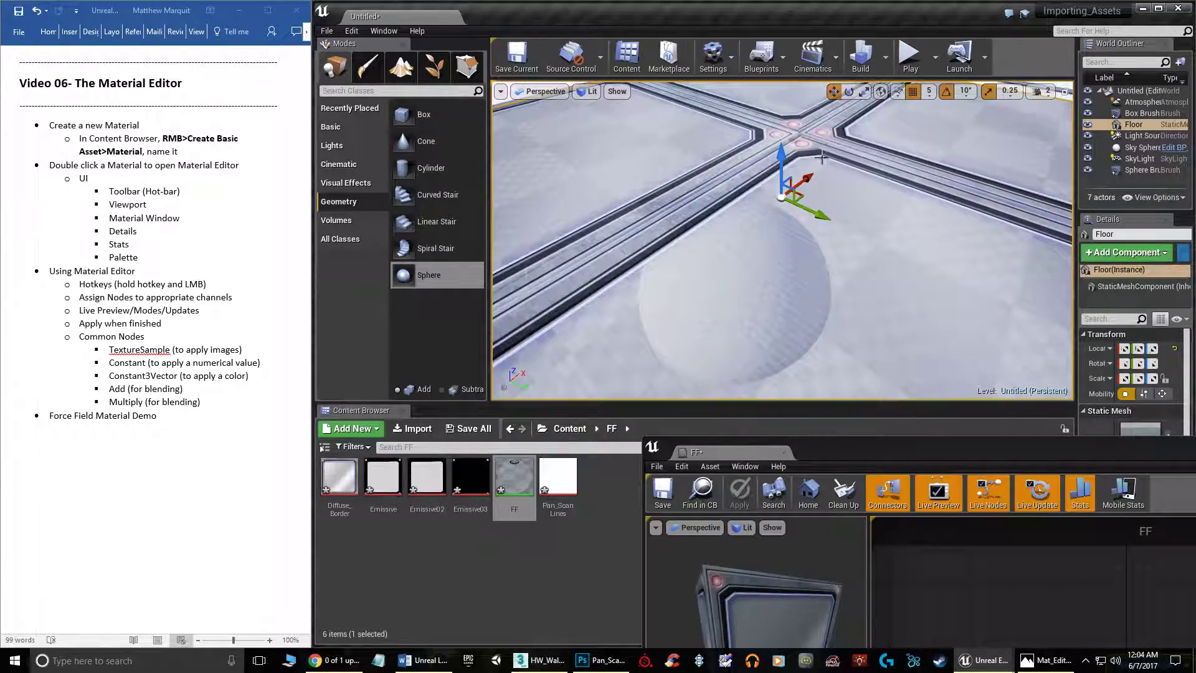
{"action": "right_click_drag", "start_coordinate": [743, 240], "coordinate": [815, 339]}
- Bring the Material Editor back over the level and examine the Texture Sample's connections to the FF node
{"action": "left_click_drag", "start_coordinate": [885, 458], "coordinate": [481, 35]}
{"action": "scroll", "coordinate": [813, 386], "scroll_direction": "down", "scroll_amount": 7}
{"action": "scroll", "coordinate": [832, 429], "scroll_direction": "up", "scroll_amount": 2}
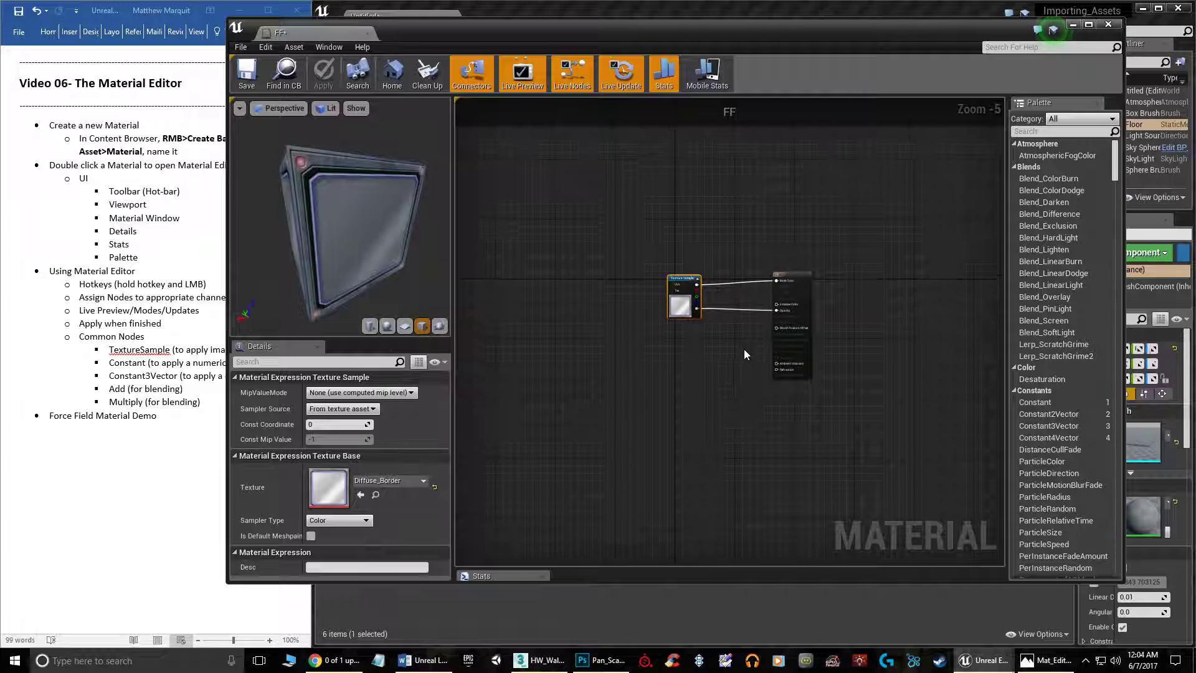
{"action": "scroll", "coordinate": [769, 365], "scroll_direction": "up", "scroll_amount": 6}
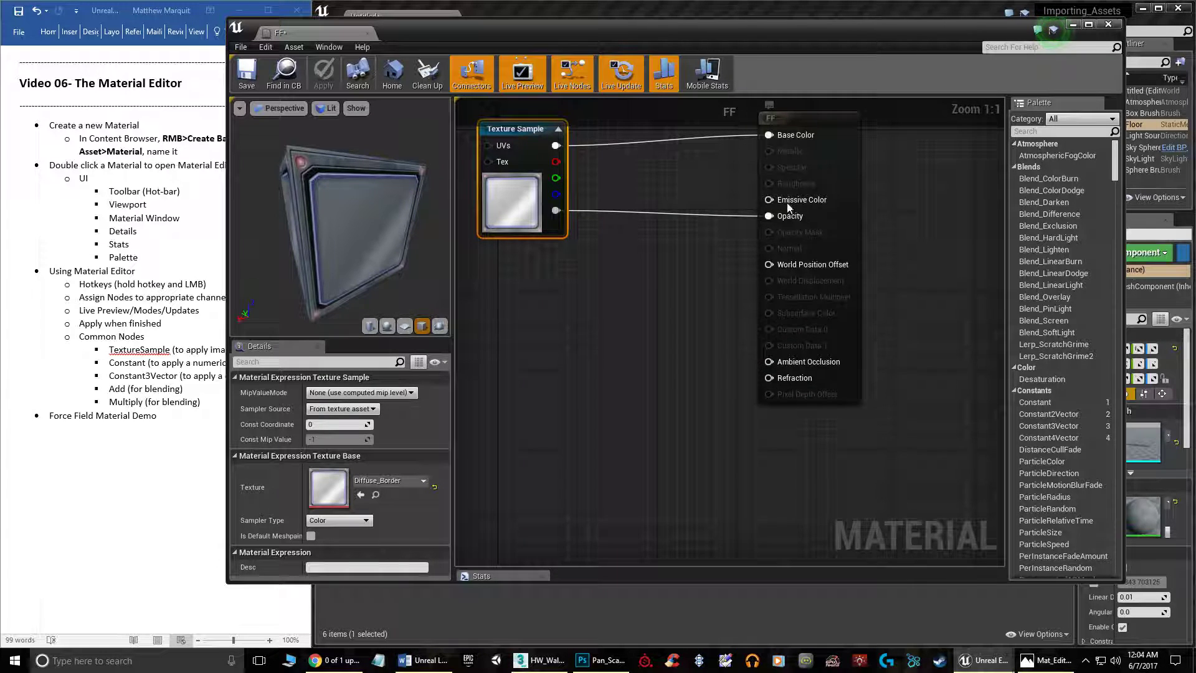
{"action": "right_click_drag", "start_coordinate": [638, 314], "coordinate": [781, 347]}
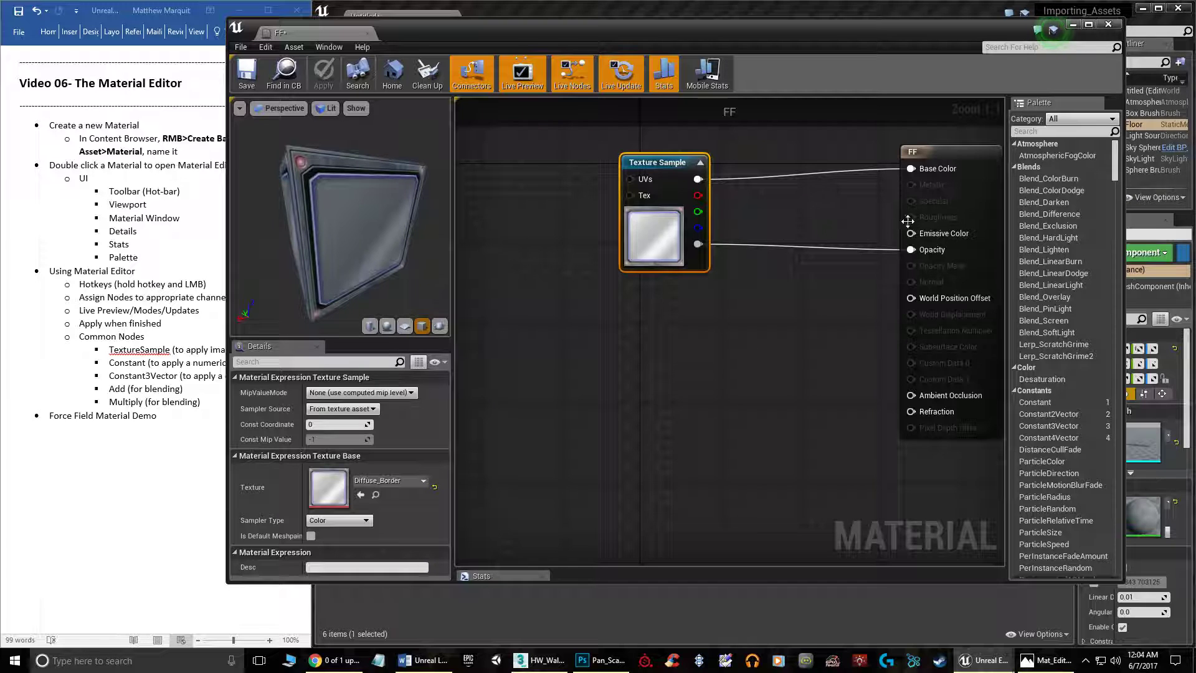
{"action": "right_click_drag", "start_coordinate": [674, 321], "coordinate": [719, 328]}
{"action": "scroll", "coordinate": [796, 338], "scroll_direction": "down", "scroll_amount": 6}
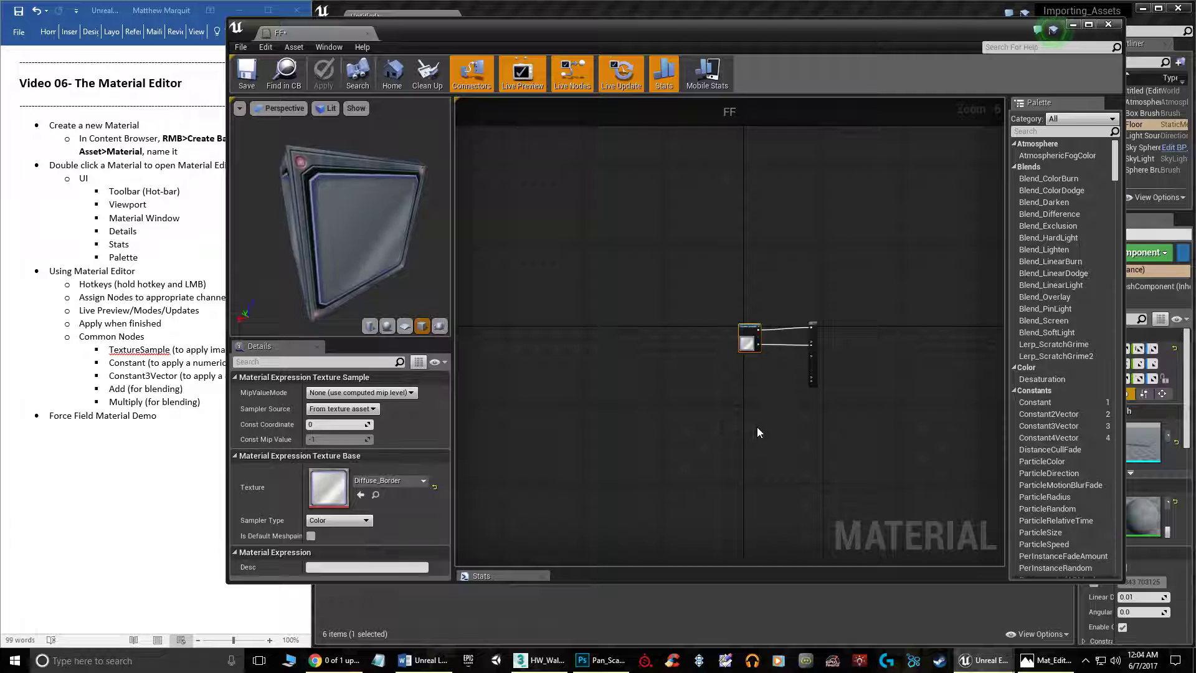
{"action": "scroll", "coordinate": [757, 428], "scroll_direction": "down", "scroll_amount": 2}
- Switch to Photos to study the finished node network in Mat_Edit_UE4.jpg, and close the image
{"action": "left_click", "coordinate": [1046, 659]}
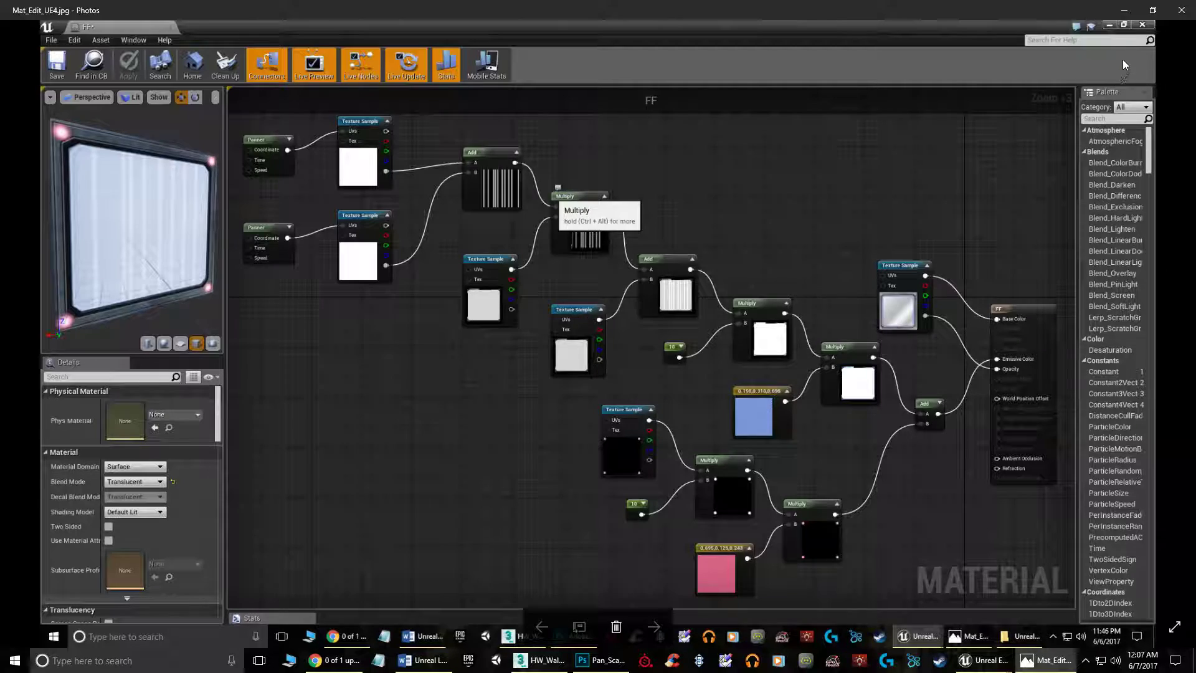
{"action": "left_click", "coordinate": [1182, 10]}
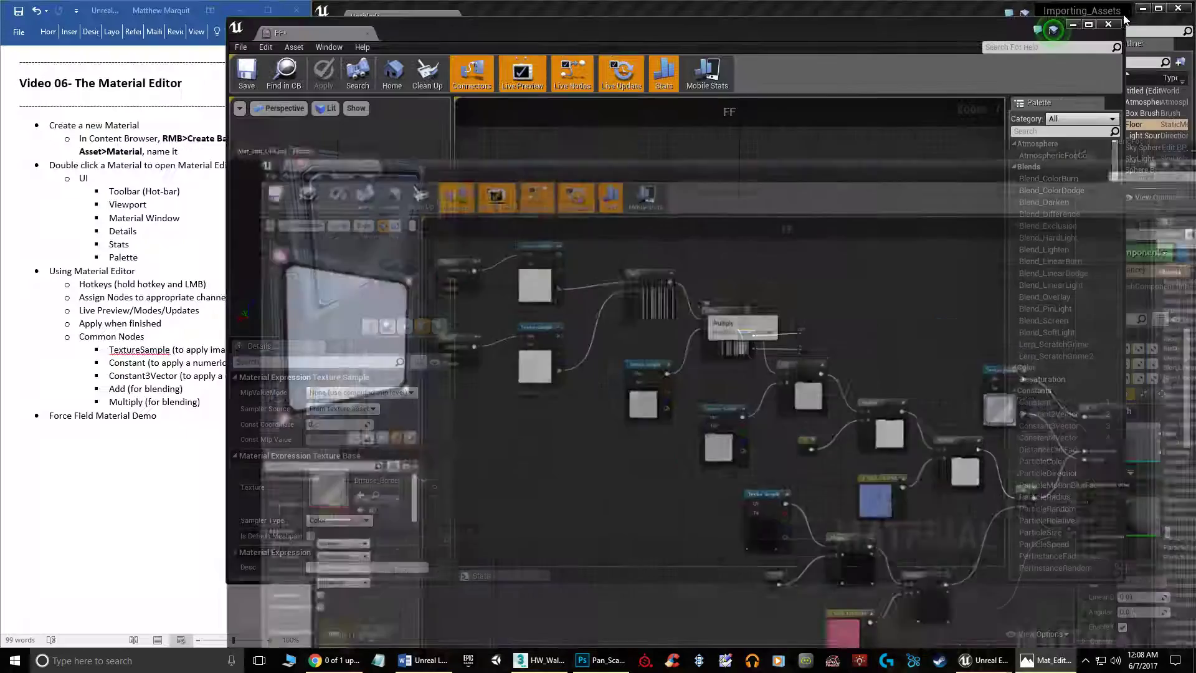
- Move the Material Editor aside and add the Emissive, Emissive02, Emissive03 and Pan_ScanLines textures to the FF graph as Texture Samples
{"action": "left_click_drag", "start_coordinate": [723, 44], "coordinate": [1113, 73]}
{"action": "left_click", "coordinate": [556, 483]}
{"action": "left_click", "coordinate": [471, 480], "text": "ctrl"}
{"action": "left_click", "coordinate": [431, 488], "text": "ctrl"}
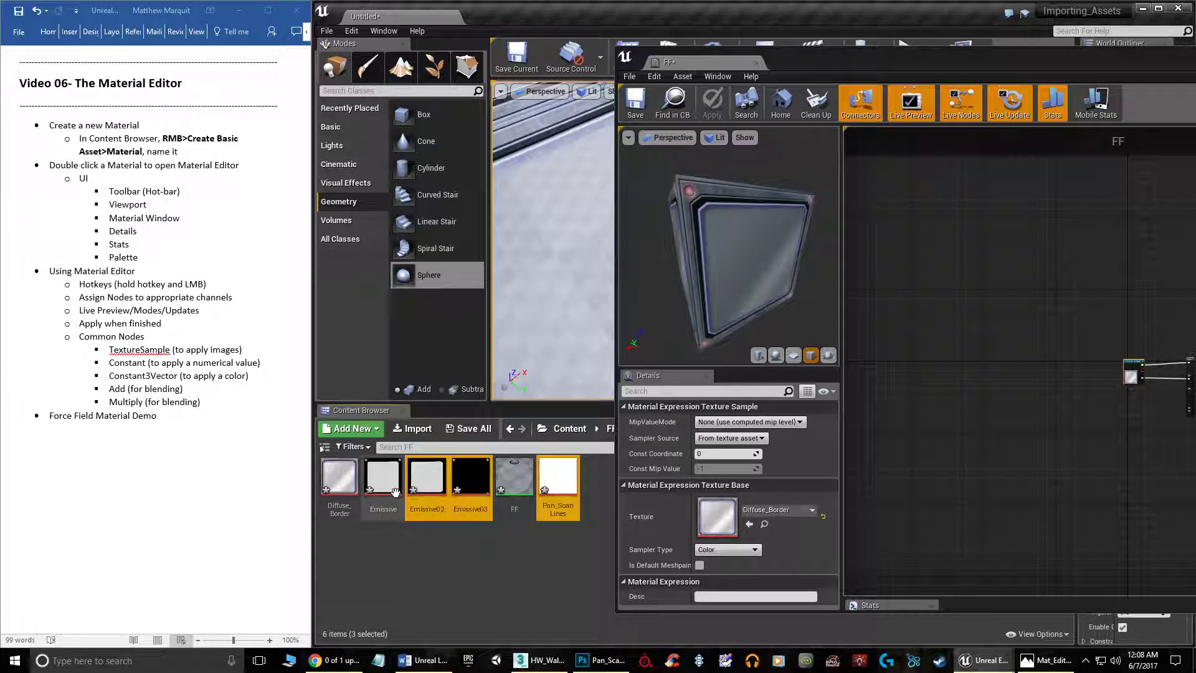
{"action": "left_click", "coordinate": [384, 483], "text": "ctrl"}
{"action": "left_click_drag", "start_coordinate": [408, 486], "coordinate": [976, 445]}
- Spread the new Texture Samples apart, placing Pan_ScanLines alone above the three emissive textures, and maximize the Material Editor
{"action": "scroll", "coordinate": [990, 430], "scroll_direction": "up", "scroll_amount": 5}
{"action": "left_click_drag", "start_coordinate": [967, 422], "coordinate": [1164, 363]}
{"action": "left_click_drag", "start_coordinate": [951, 407], "coordinate": [1072, 428]}
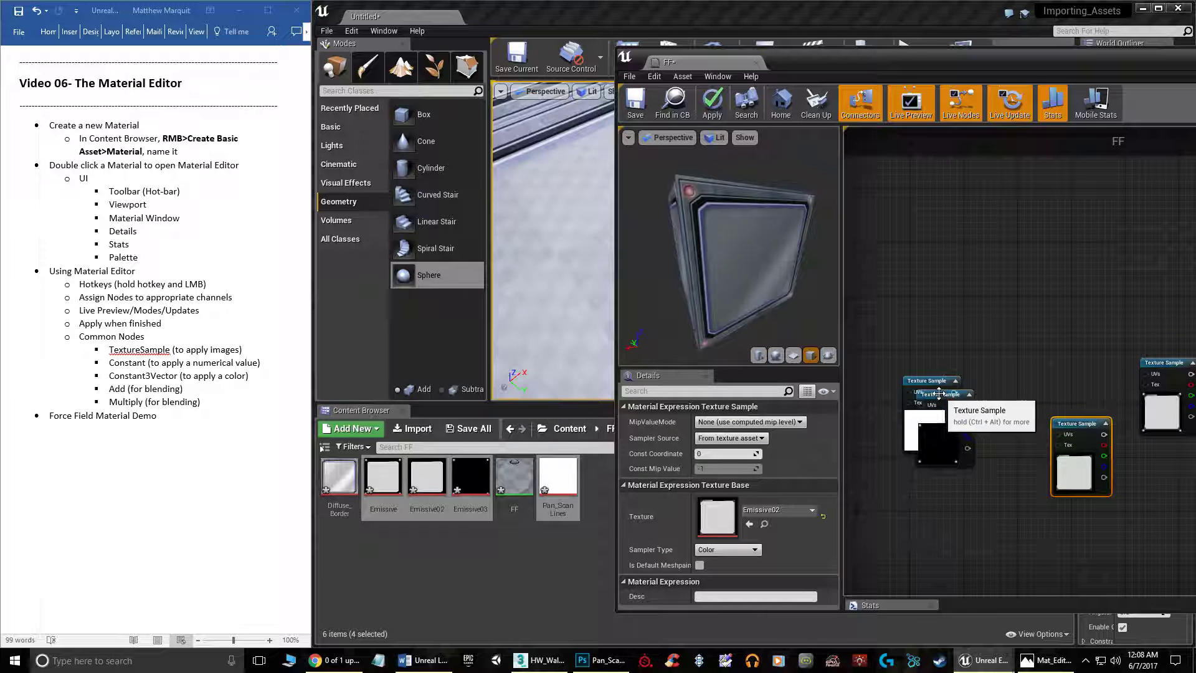
{"action": "left_click_drag", "start_coordinate": [940, 395], "coordinate": [999, 481]}
{"action": "scroll", "coordinate": [943, 427], "scroll_direction": "down", "scroll_amount": 4}
{"action": "right_click_drag", "start_coordinate": [965, 377], "coordinate": [984, 381]}
{"action": "left_click_drag", "start_coordinate": [926, 442], "coordinate": [937, 321]}
{"action": "scroll", "coordinate": [941, 327], "scroll_direction": "up", "scroll_amount": 5}
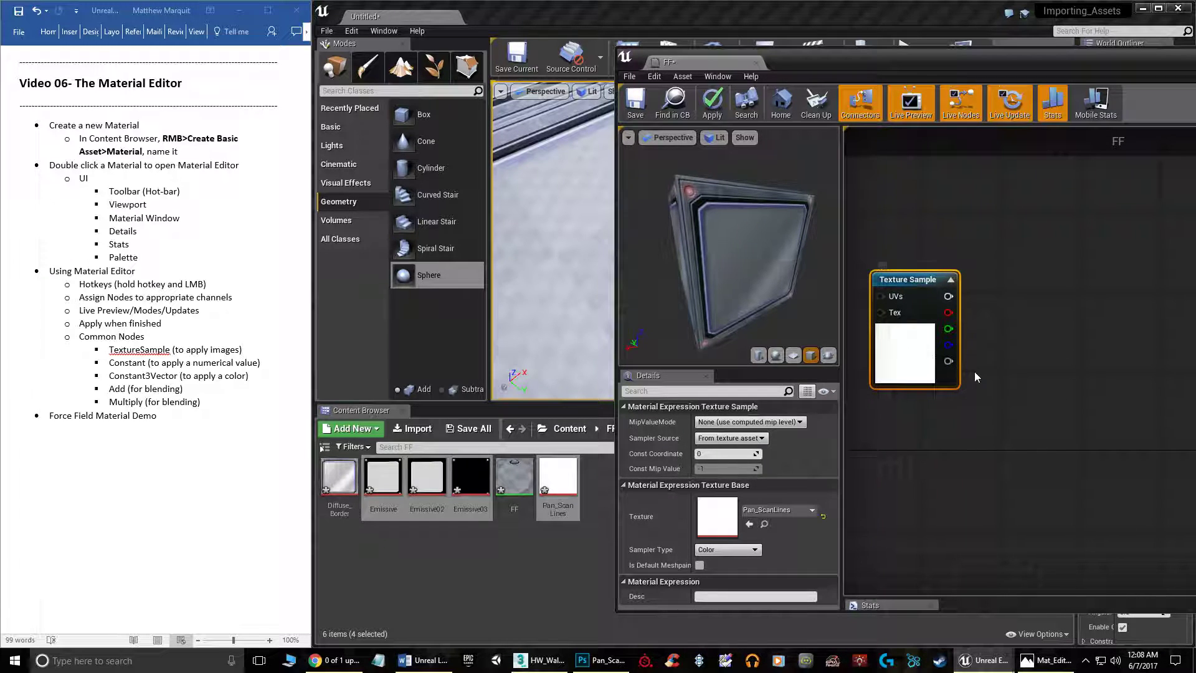
{"action": "scroll", "coordinate": [1010, 386], "scroll_direction": "down", "scroll_amount": 5}
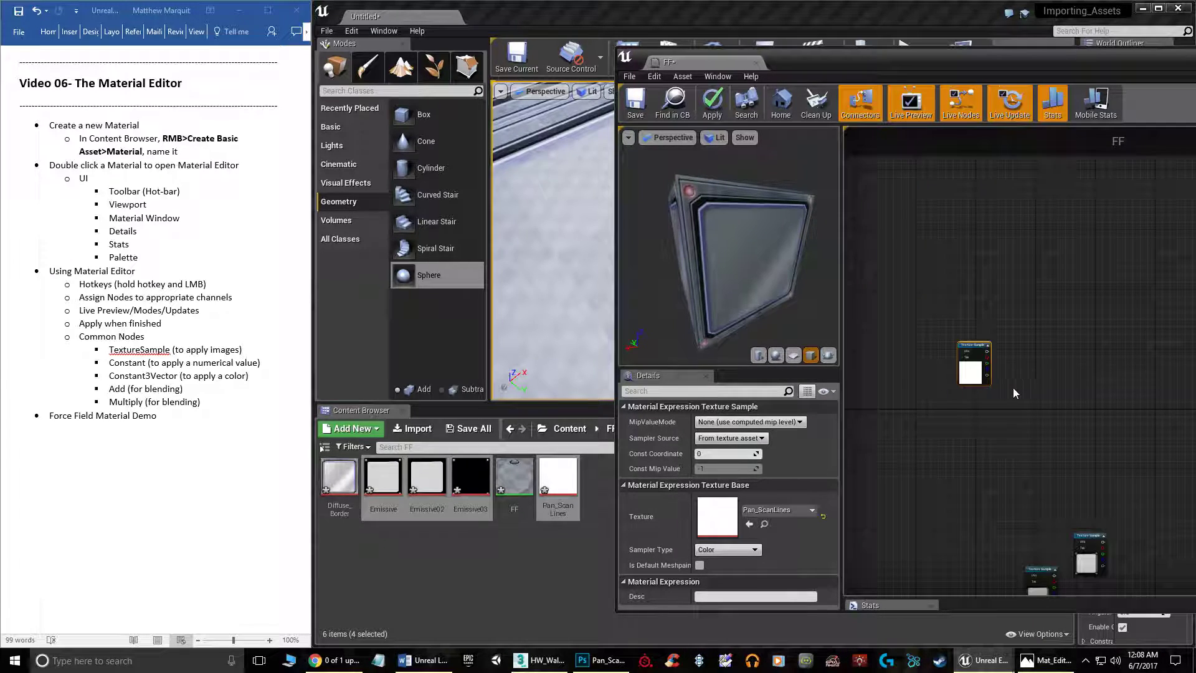
{"action": "right_click_drag", "start_coordinate": [1051, 387], "coordinate": [1073, 375]}
{"action": "left_click_drag", "start_coordinate": [1195, 55], "coordinate": [1014, 82]}
{"action": "left_click", "coordinate": [1096, 83]}
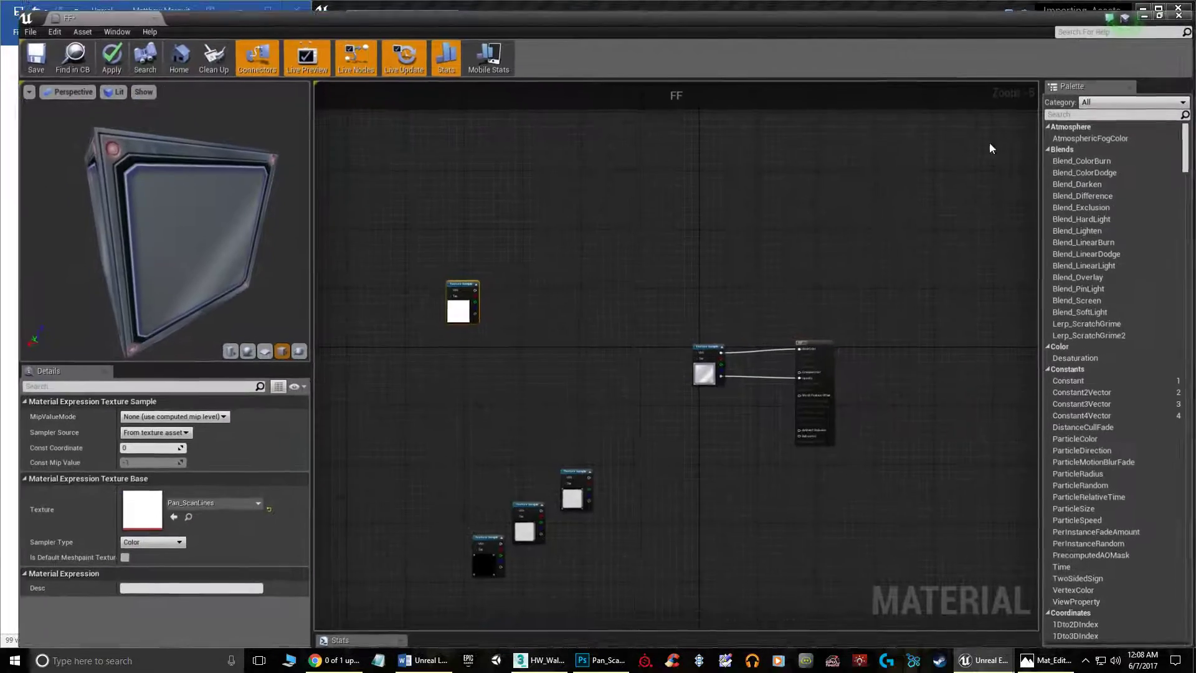
- Add a Panner node beside the Pan_ScanLines Texture Sample, connect it to the UVs input, and line up the two nodes
{"action": "right_click_drag", "start_coordinate": [405, 283], "coordinate": [616, 283]}
{"action": "scroll", "coordinate": [617, 283], "scroll_direction": "up", "scroll_amount": 5}
{"action": "right_click", "coordinate": [586, 274]}
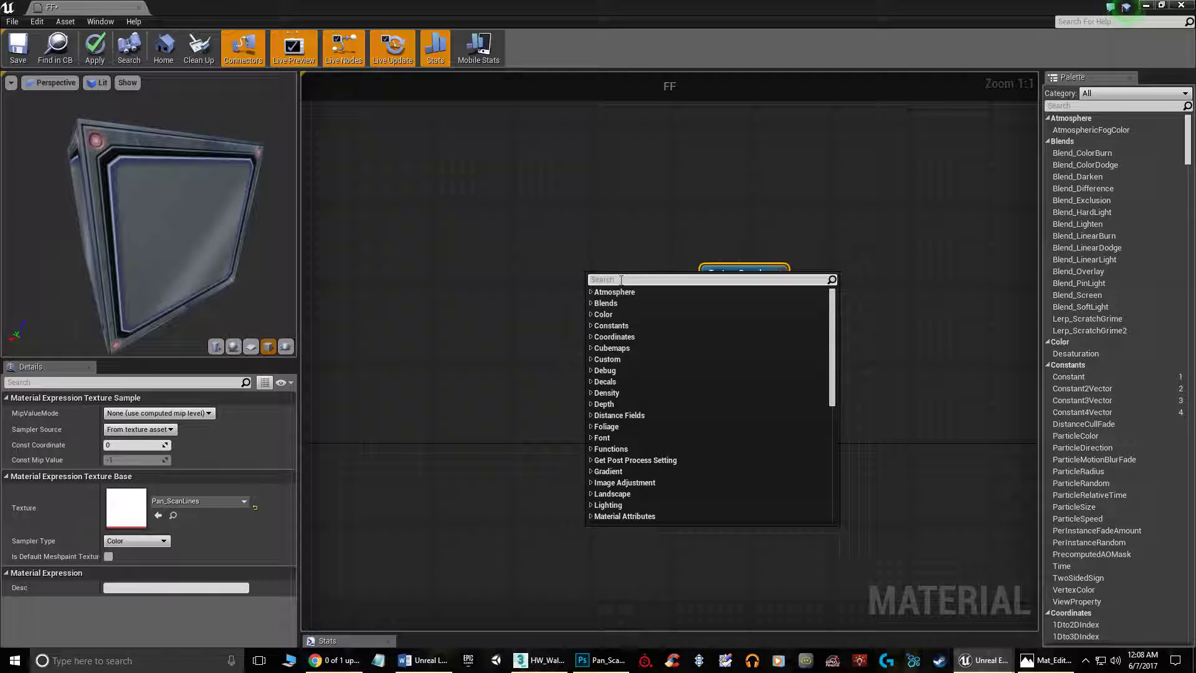
{"action": "type", "text": "P"}
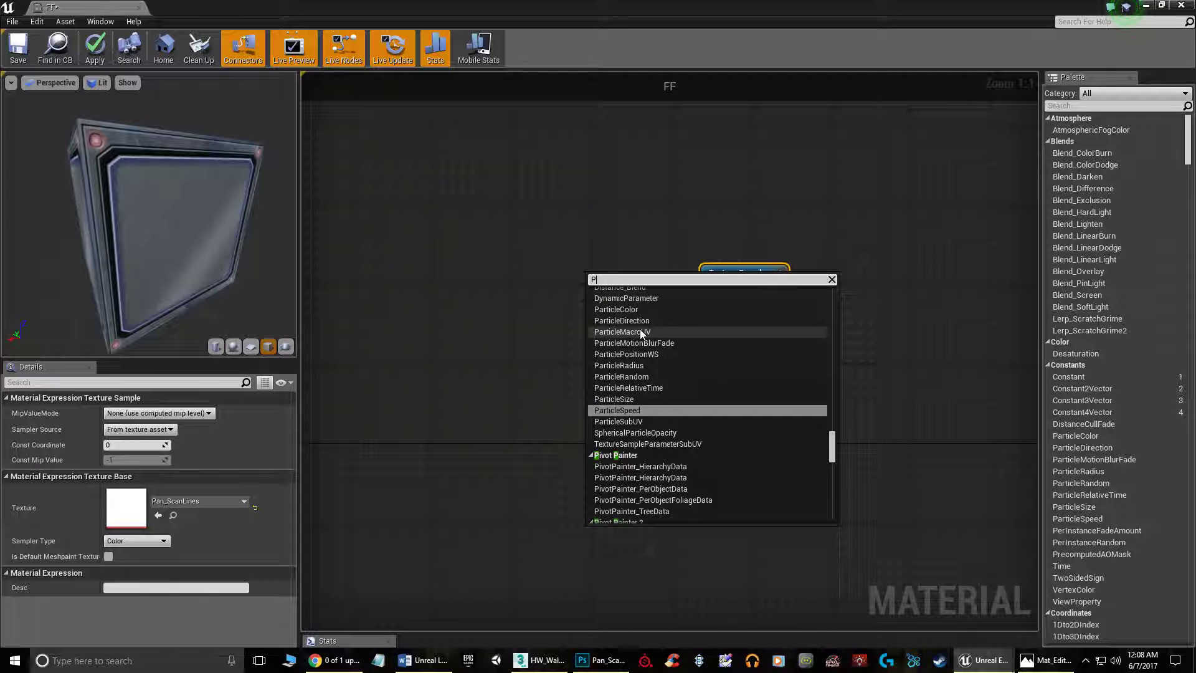
{"action": "type", "text": "anner"}
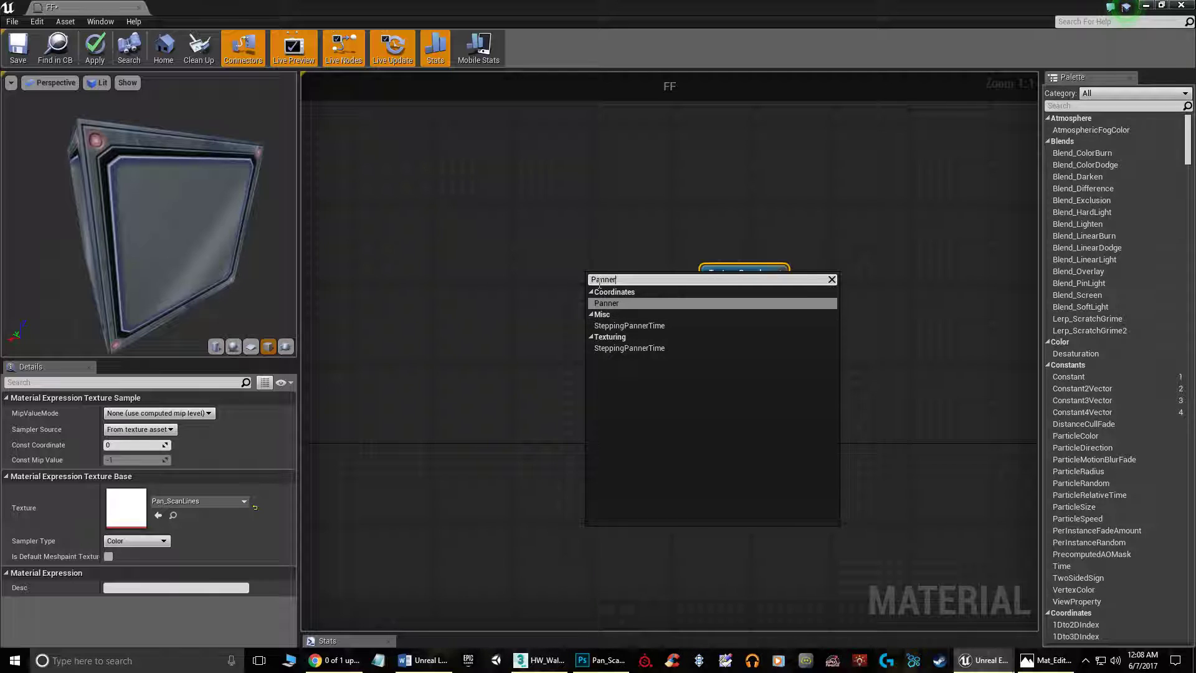
{"action": "left_click", "coordinate": [609, 304]}
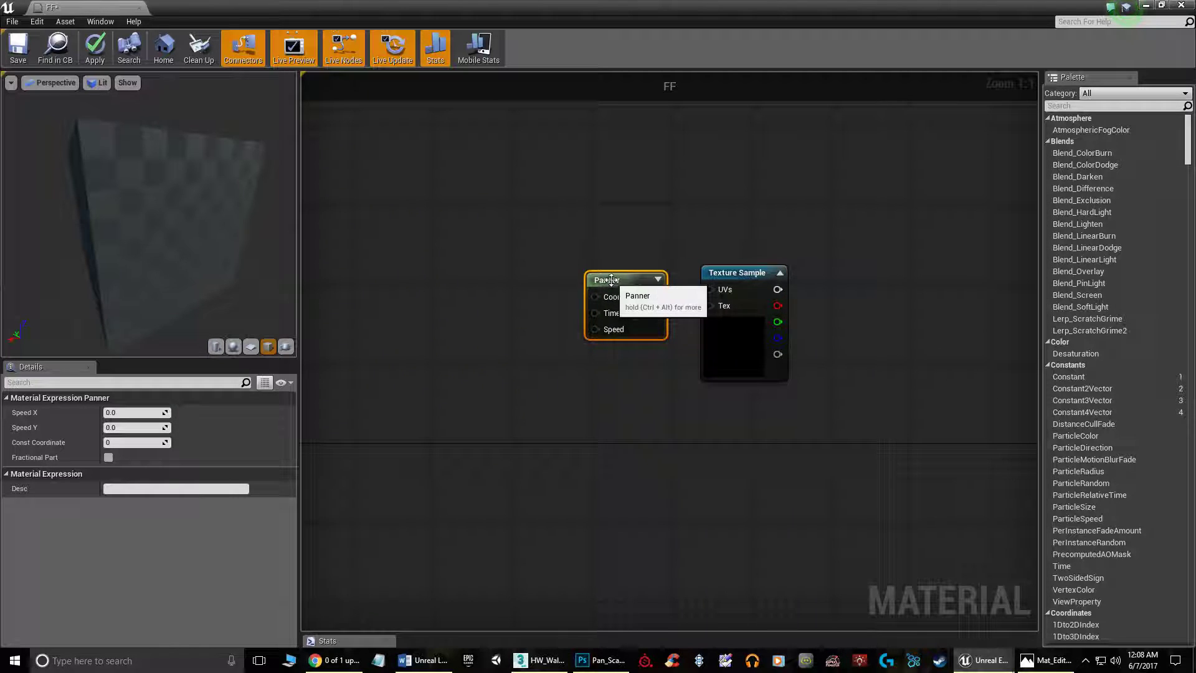
{"action": "left_click_drag", "start_coordinate": [611, 279], "coordinate": [536, 282]}
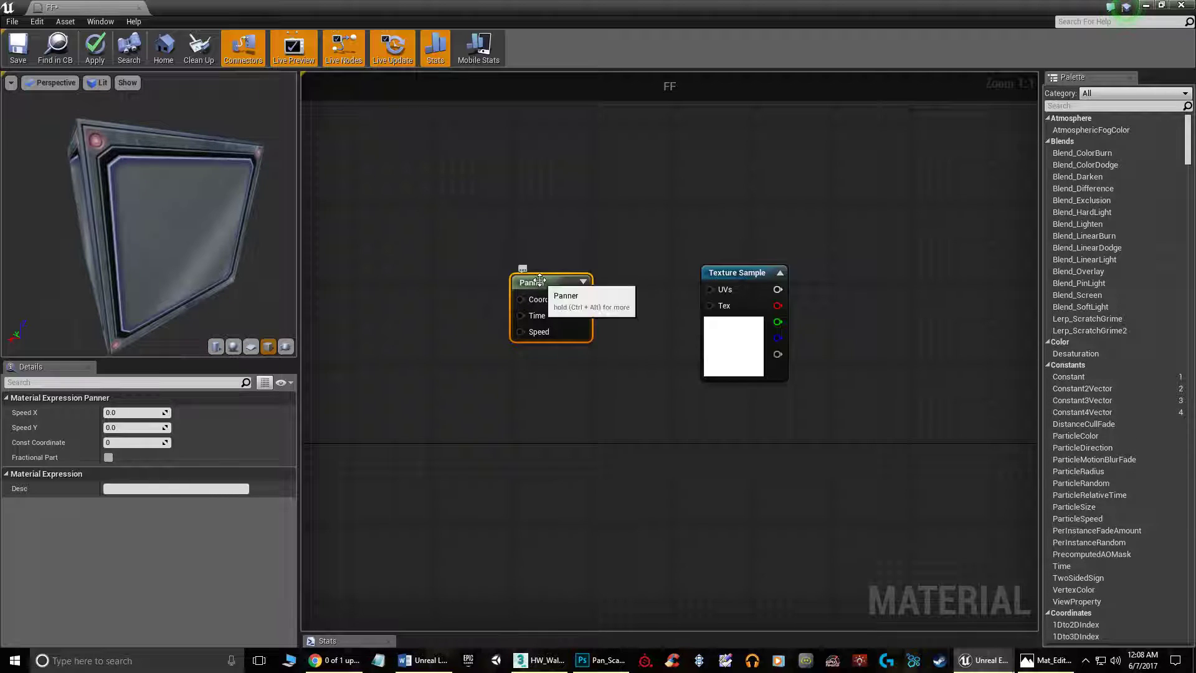
{"action": "left_click_drag", "start_coordinate": [581, 303], "coordinate": [573, 284]}
{"action": "left_click_drag", "start_coordinate": [712, 292], "coordinate": [660, 264]}
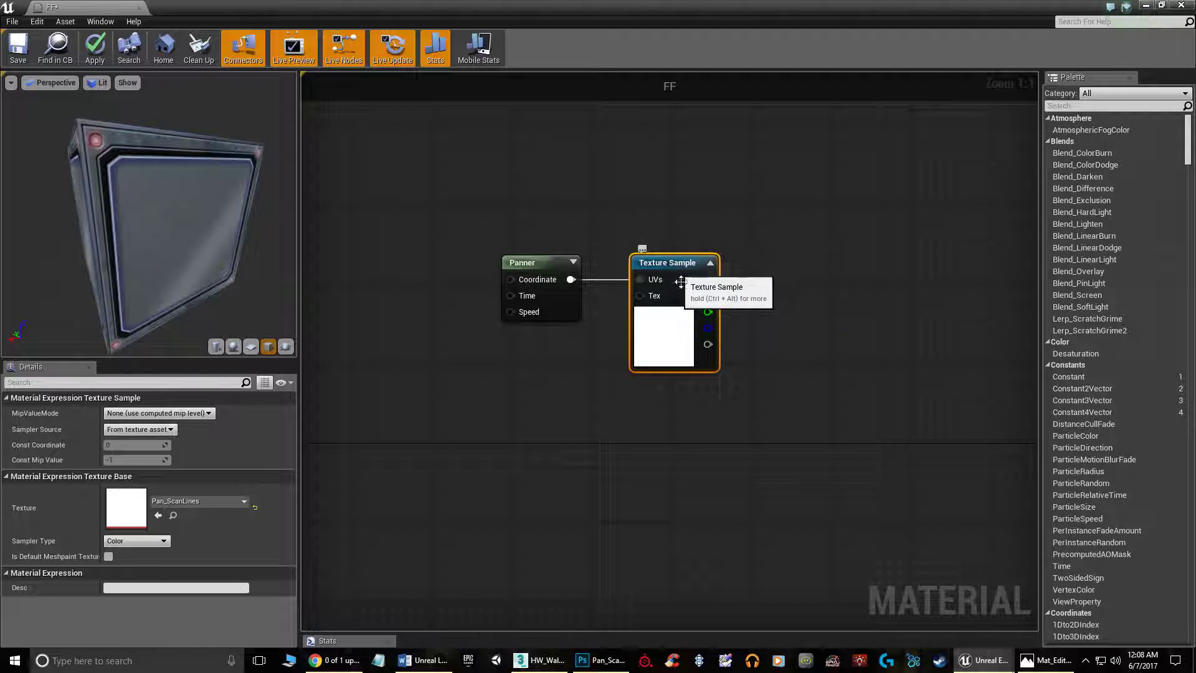
- Check the reference network in Mat_Edit_UE4.jpg, and place an Add node with its preview expanded beside the Pan_ScanLines Texture Sample
{"action": "left_click", "coordinate": [1047, 665]}
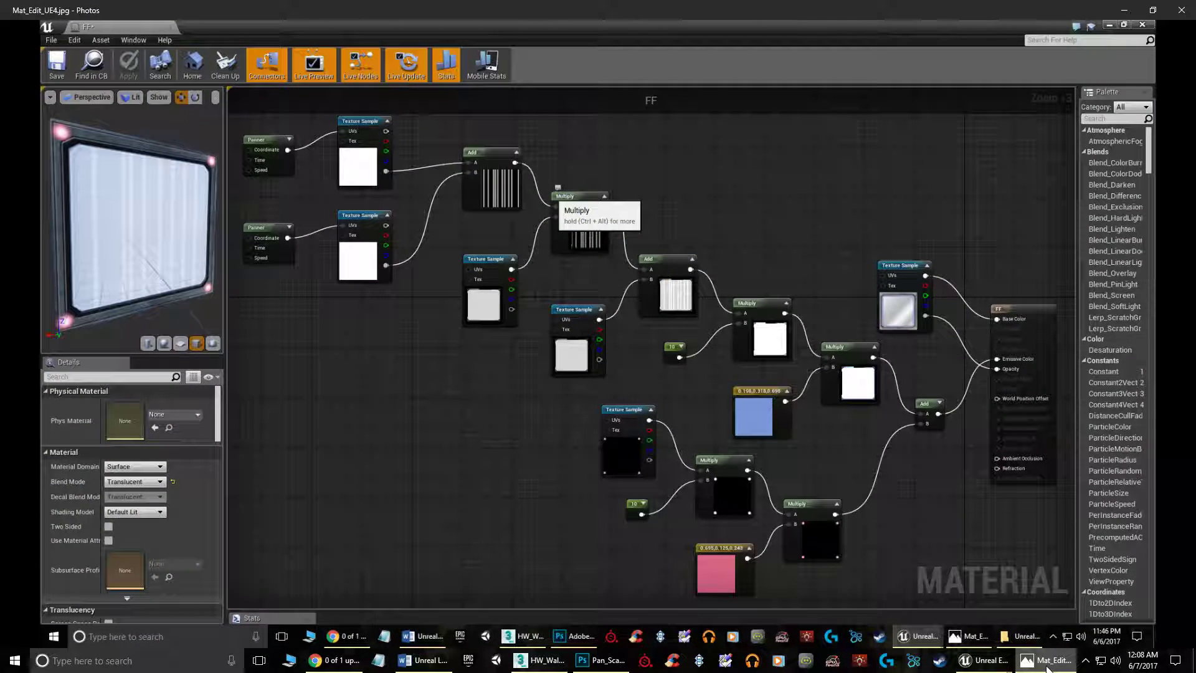
{"action": "left_click", "coordinate": [1047, 664]}
{"action": "right_click", "coordinate": [801, 354]}
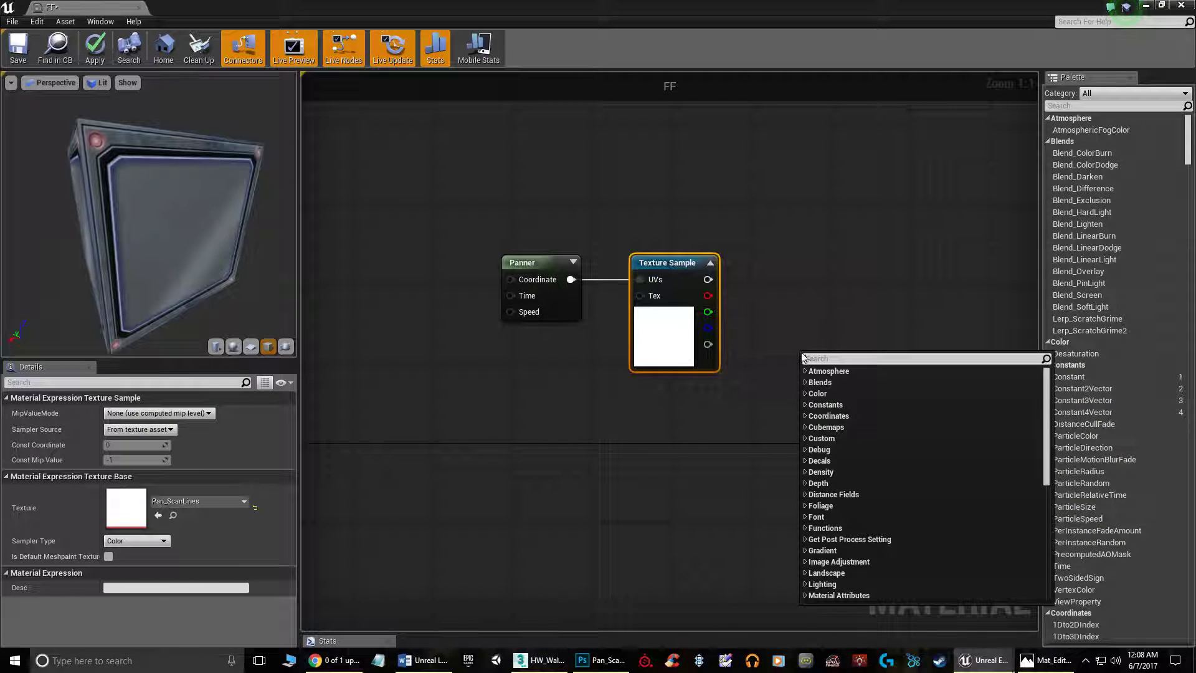
{"action": "type", "text": "add"}
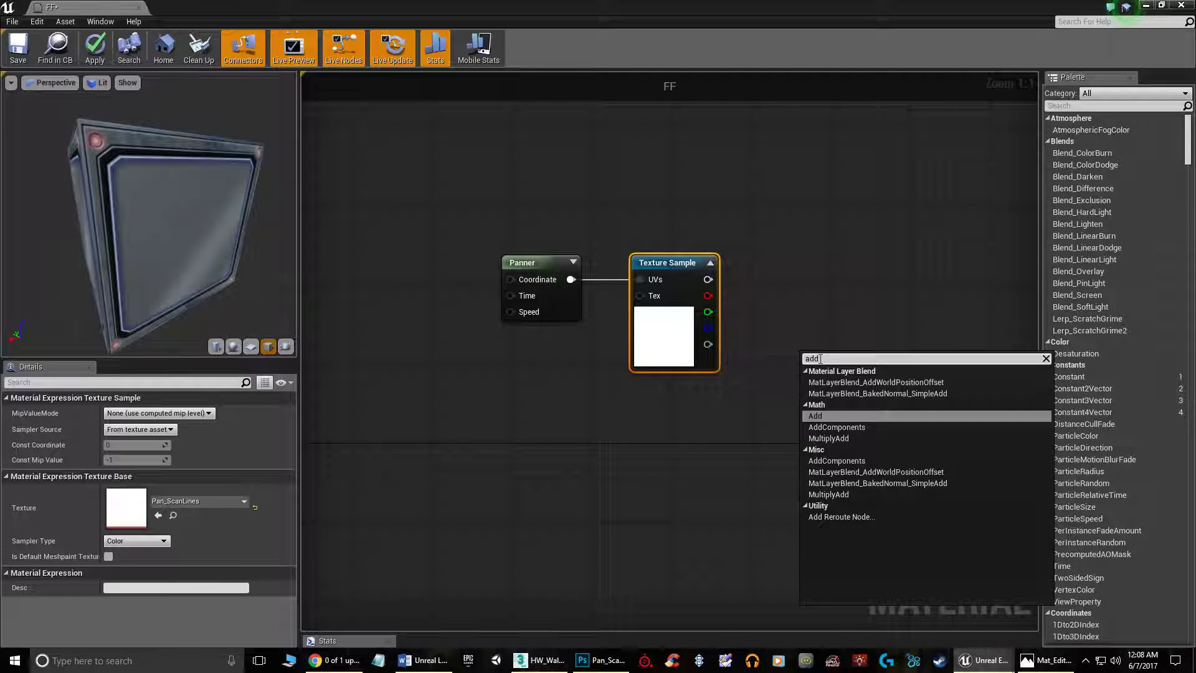
{"action": "left_click", "coordinate": [816, 416]}
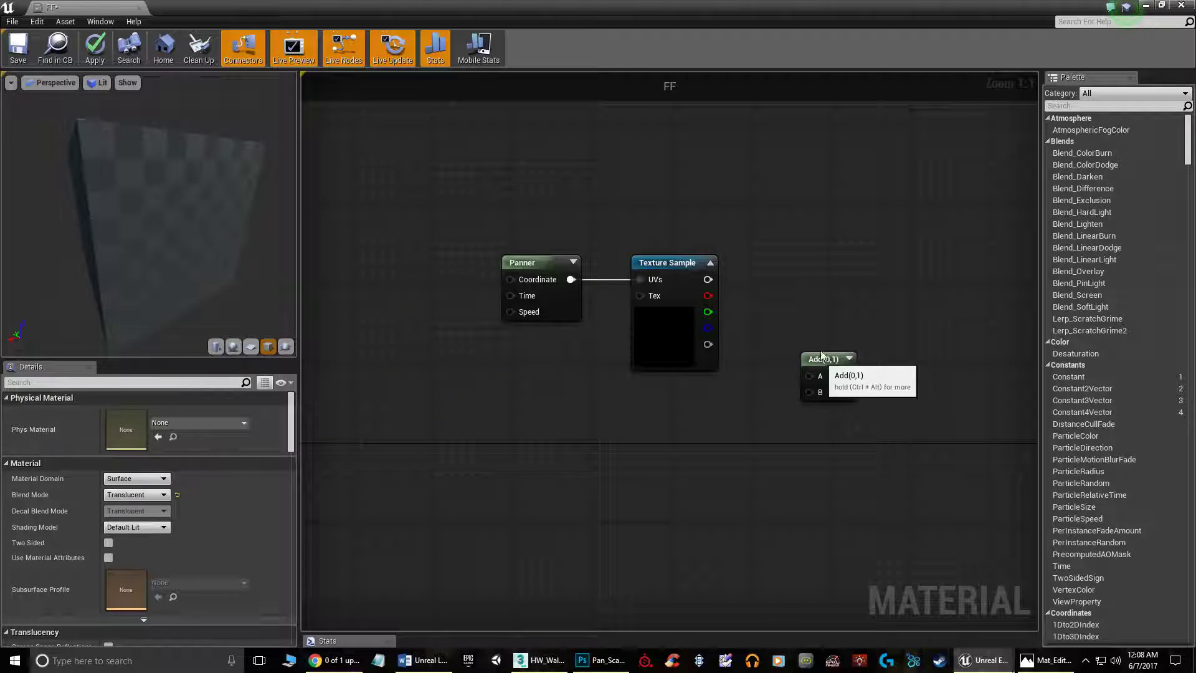
{"action": "left_click_drag", "start_coordinate": [820, 360], "coordinate": [827, 308]}
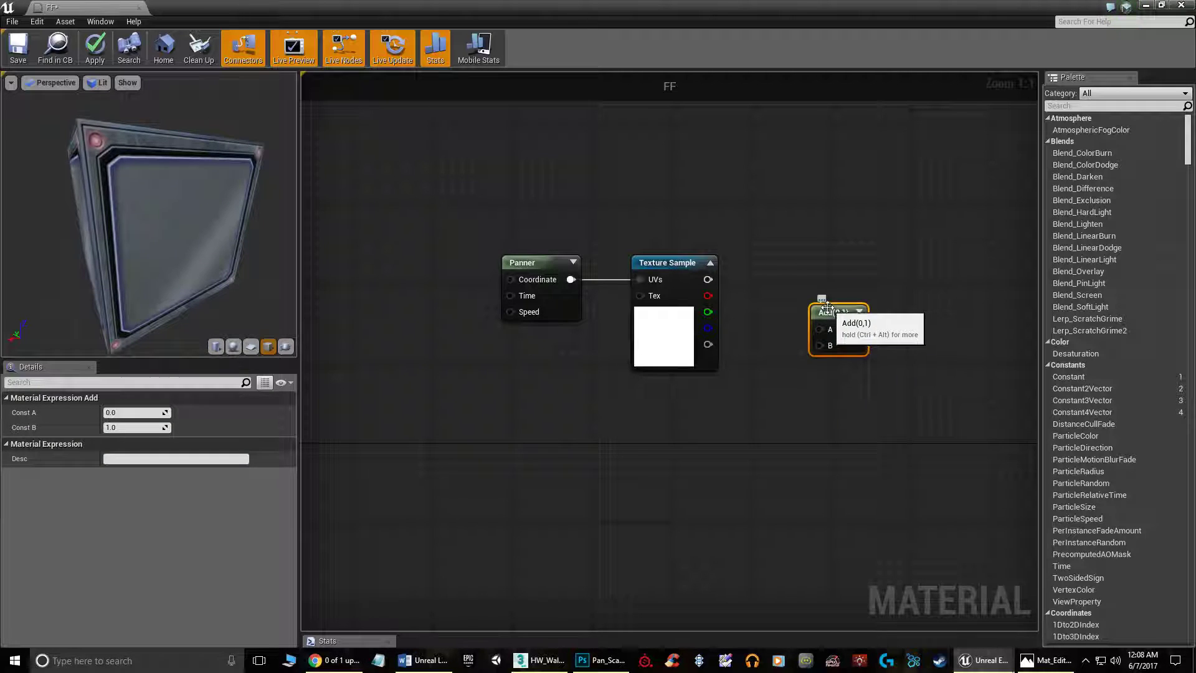
{"action": "left_click", "coordinate": [859, 311]}
{"action": "left_click_drag", "start_coordinate": [864, 311], "coordinate": [845, 271]}
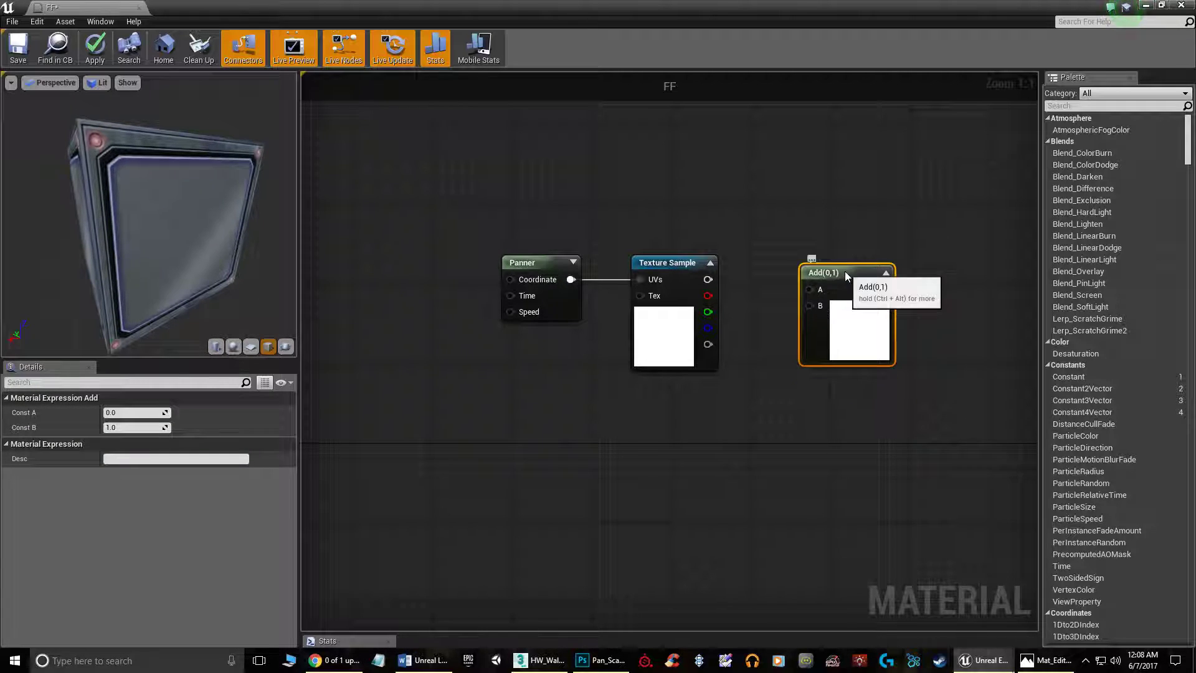
- Connect the Pan_ScanLines Texture Sample's alpha output to the Add node's A input and reposition the Add node
{"action": "left_click_drag", "start_coordinate": [708, 279], "coordinate": [851, 368]}
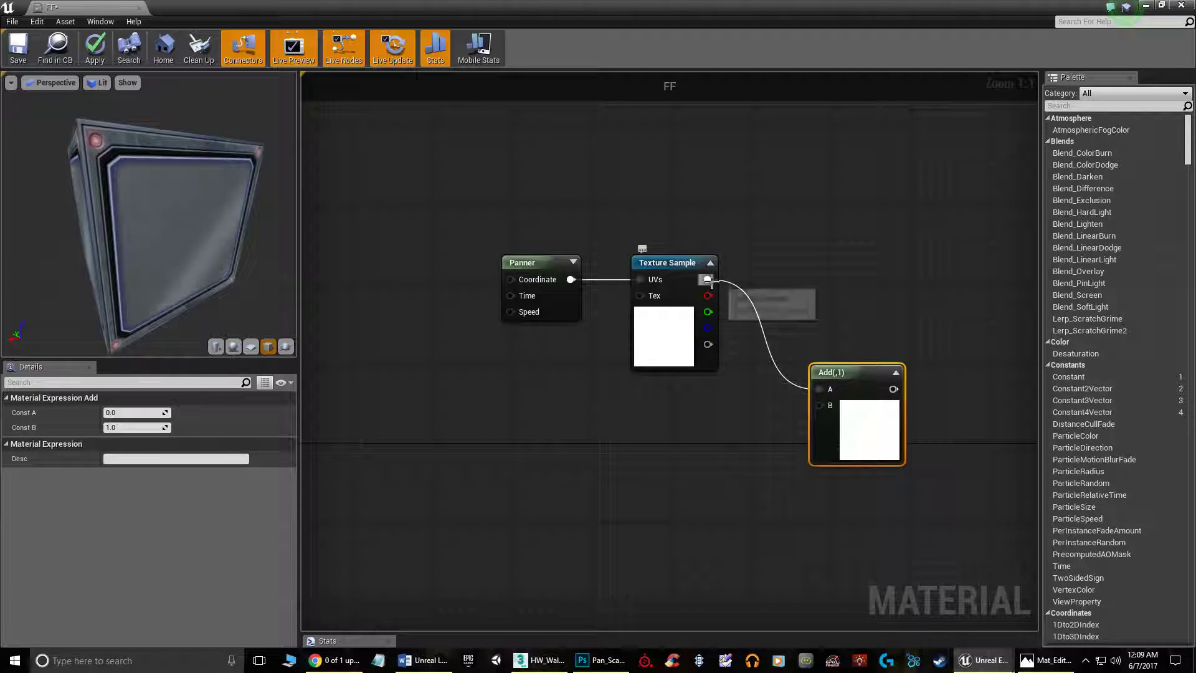
{"action": "left_click_drag", "start_coordinate": [709, 344], "coordinate": [860, 351]}
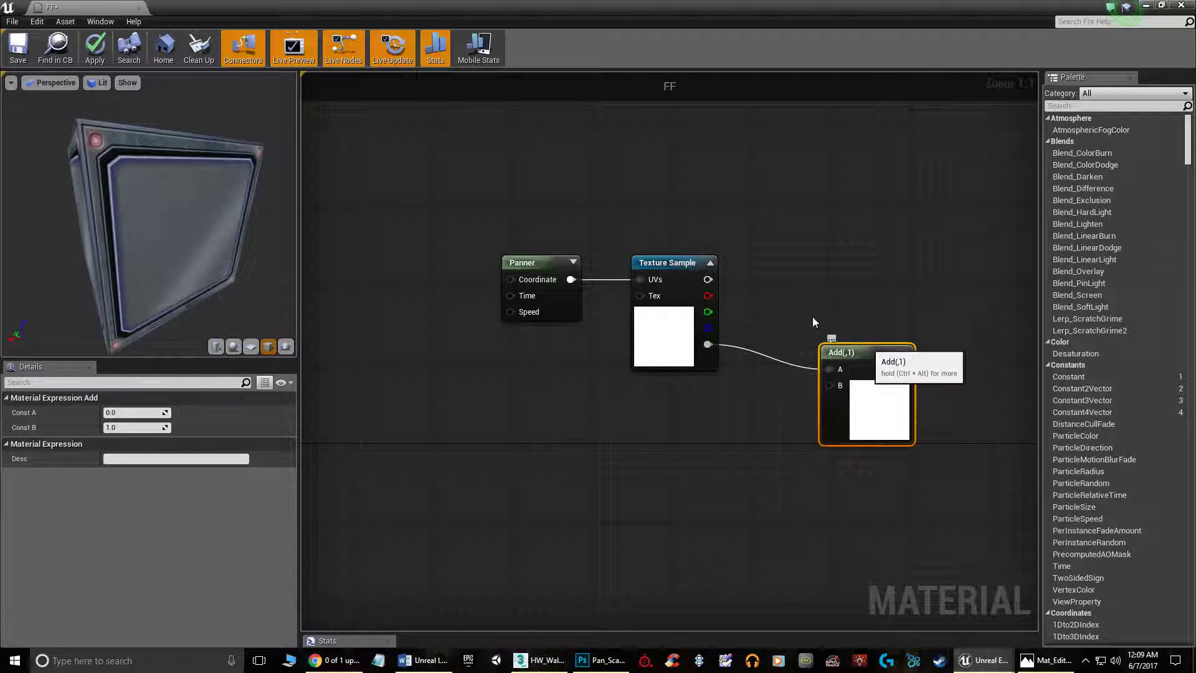
{"action": "left_click_drag", "start_coordinate": [851, 371], "coordinate": [861, 380]}
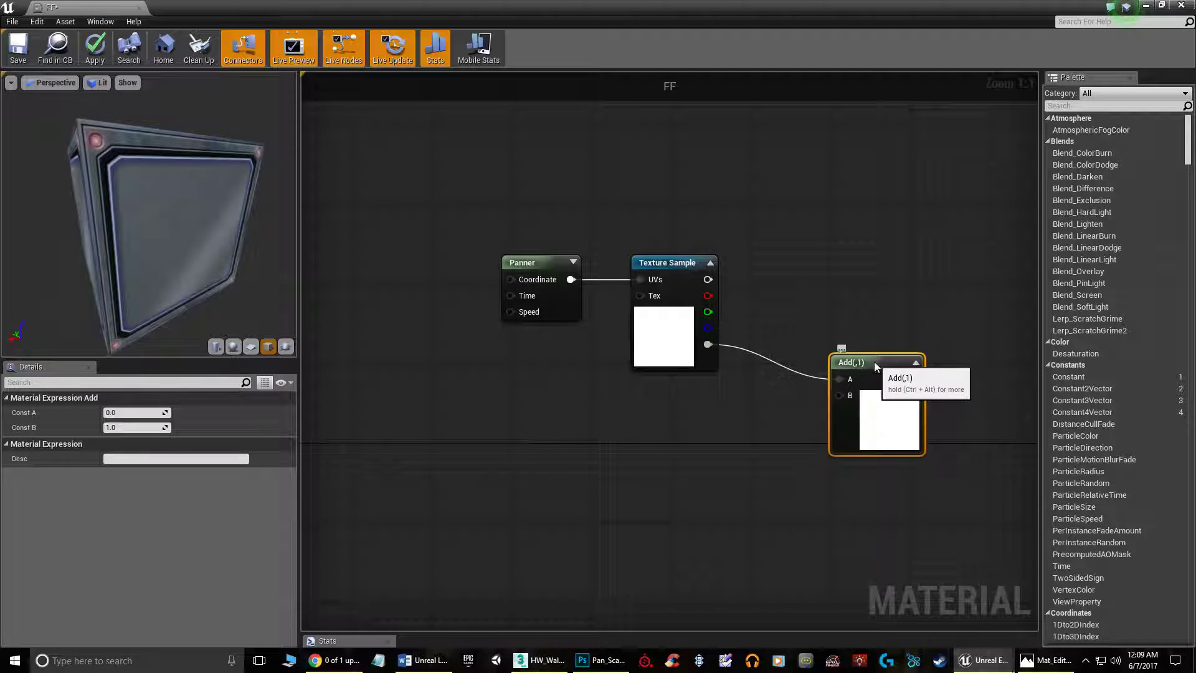
- Duplicate the Panner and Pan_ScanLines Texture Sample below the originals, and connect the copied sample's alpha output to the Add node's B input
{"action": "left_click_drag", "start_coordinate": [644, 406], "coordinate": [582, 405]}
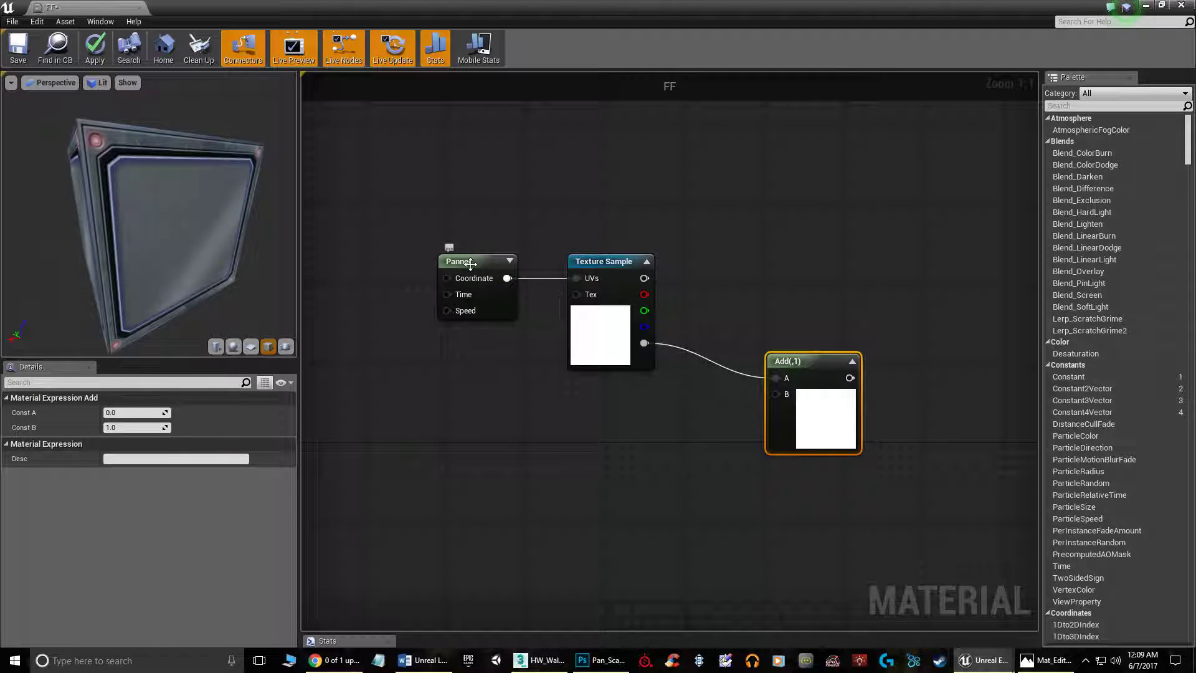
{"action": "left_click_drag", "start_coordinate": [648, 425], "coordinate": [485, 280]}
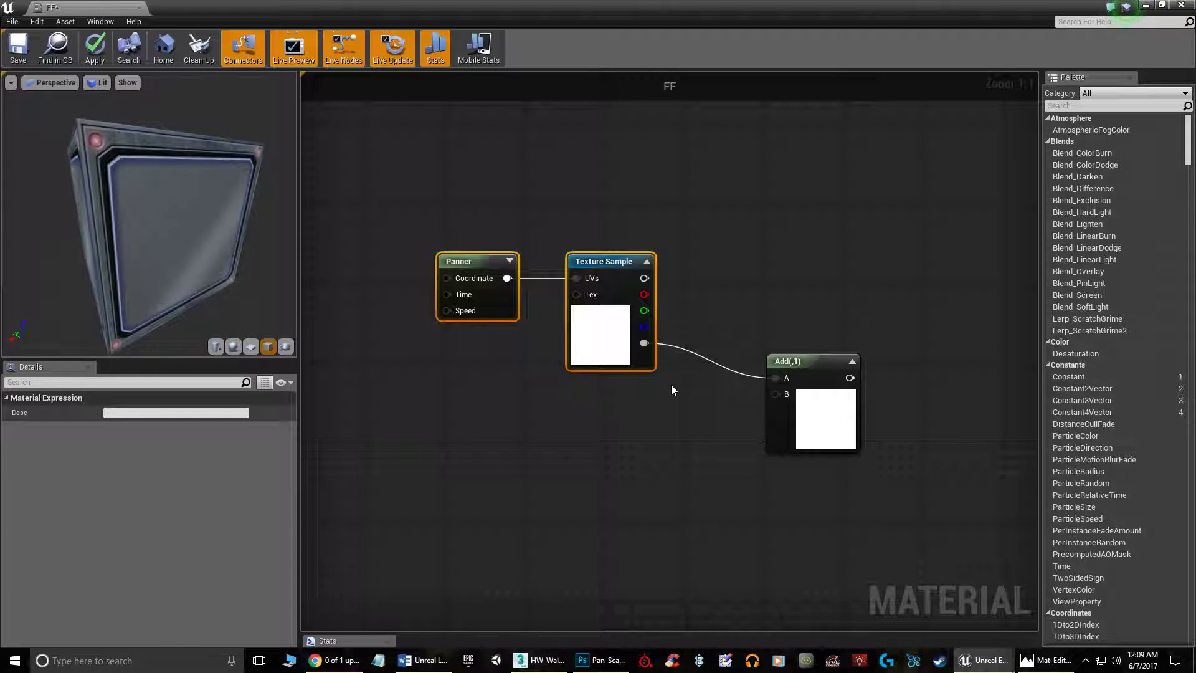
{"action": "key", "text": "ctrl+v"}
{"action": "left_click_drag", "start_coordinate": [659, 391], "coordinate": [479, 417]}
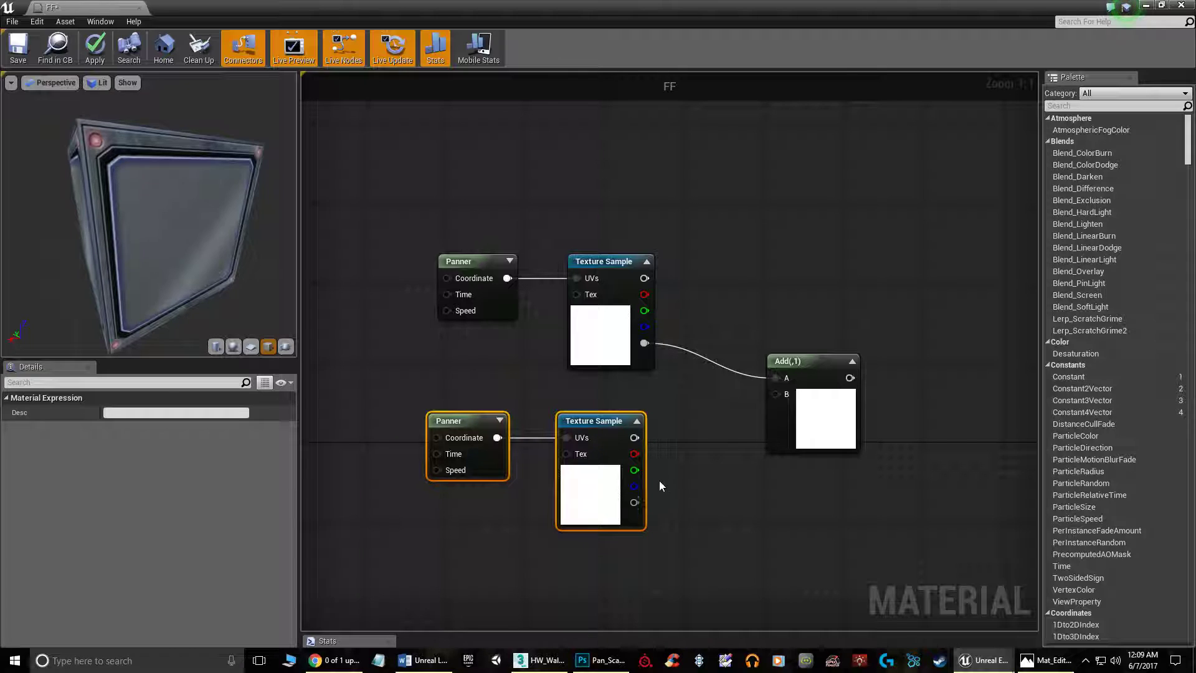
{"action": "left_click_drag", "start_coordinate": [634, 502], "coordinate": [776, 394]}
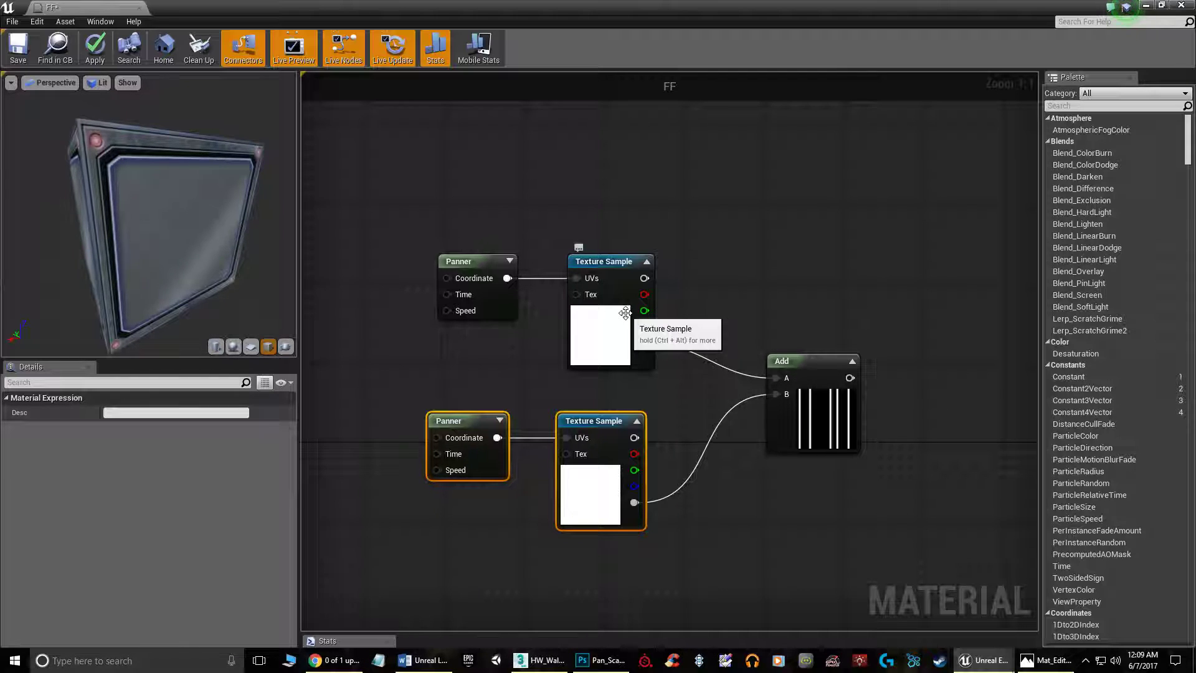
- Set the upper Panner's Speed X to 0.5
{"action": "right_click_drag", "start_coordinate": [834, 278], "coordinate": [802, 229]}
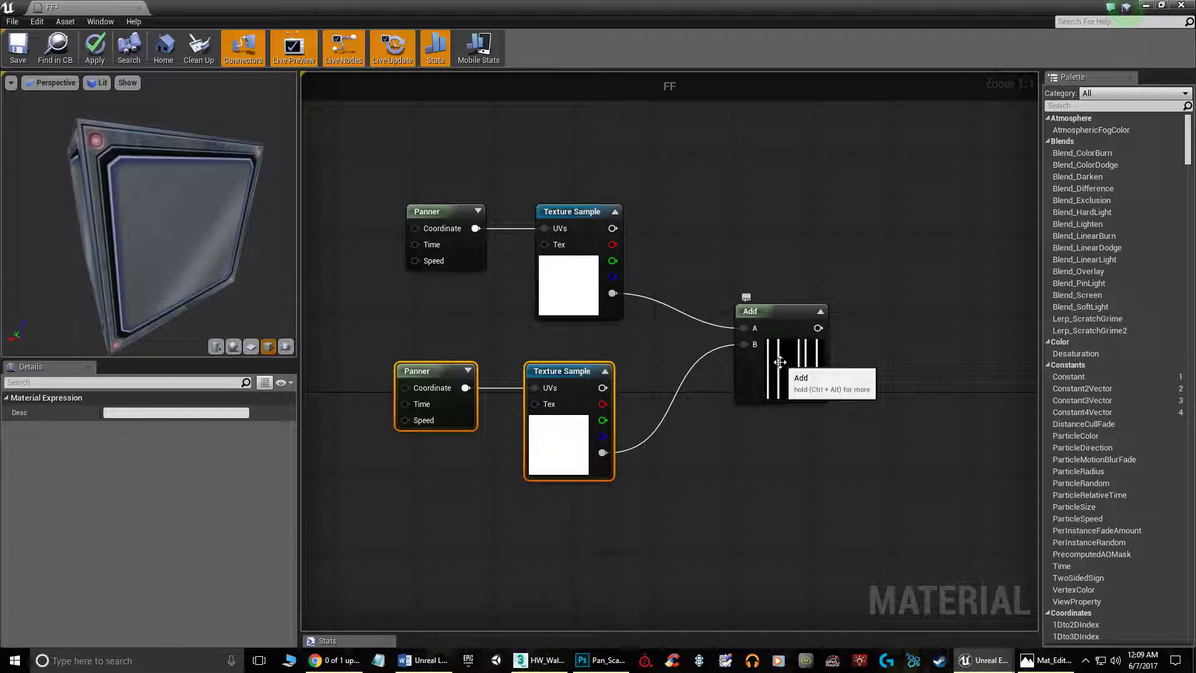
{"action": "scroll", "coordinate": [836, 316], "scroll_direction": "down", "scroll_amount": 4}
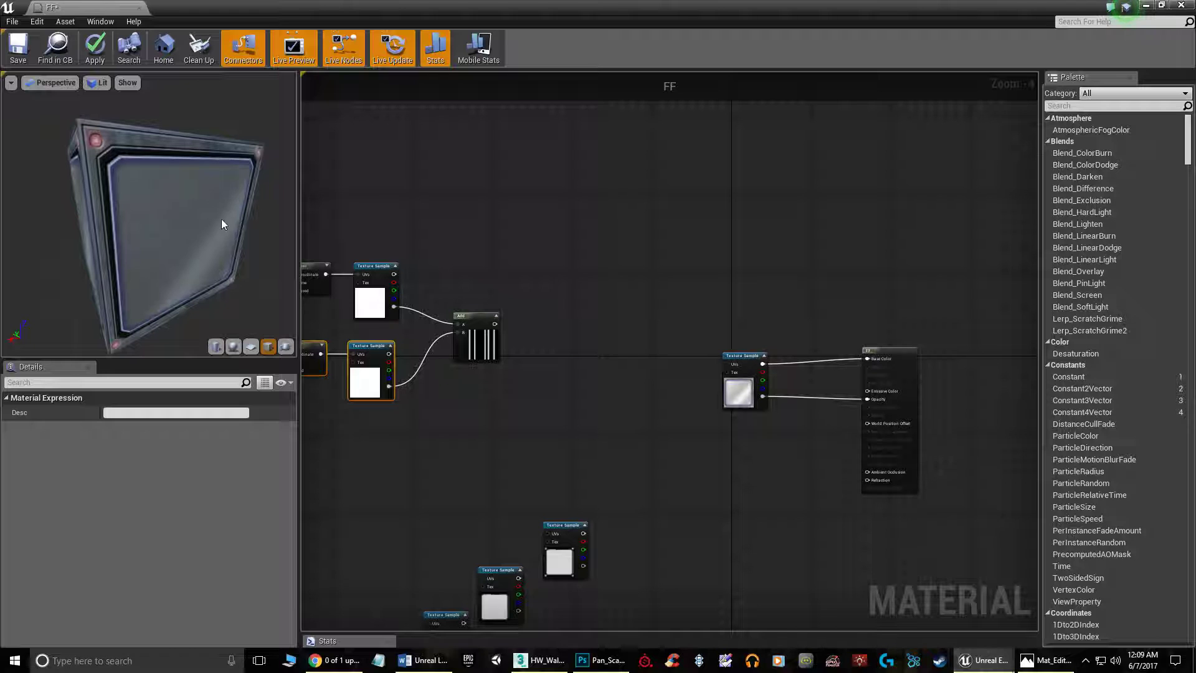
{"action": "right_click_drag", "start_coordinate": [521, 291], "coordinate": [702, 287]}
{"action": "scroll", "coordinate": [637, 298], "scroll_direction": "up", "scroll_amount": 2}
{"action": "left_click", "coordinate": [492, 246]}
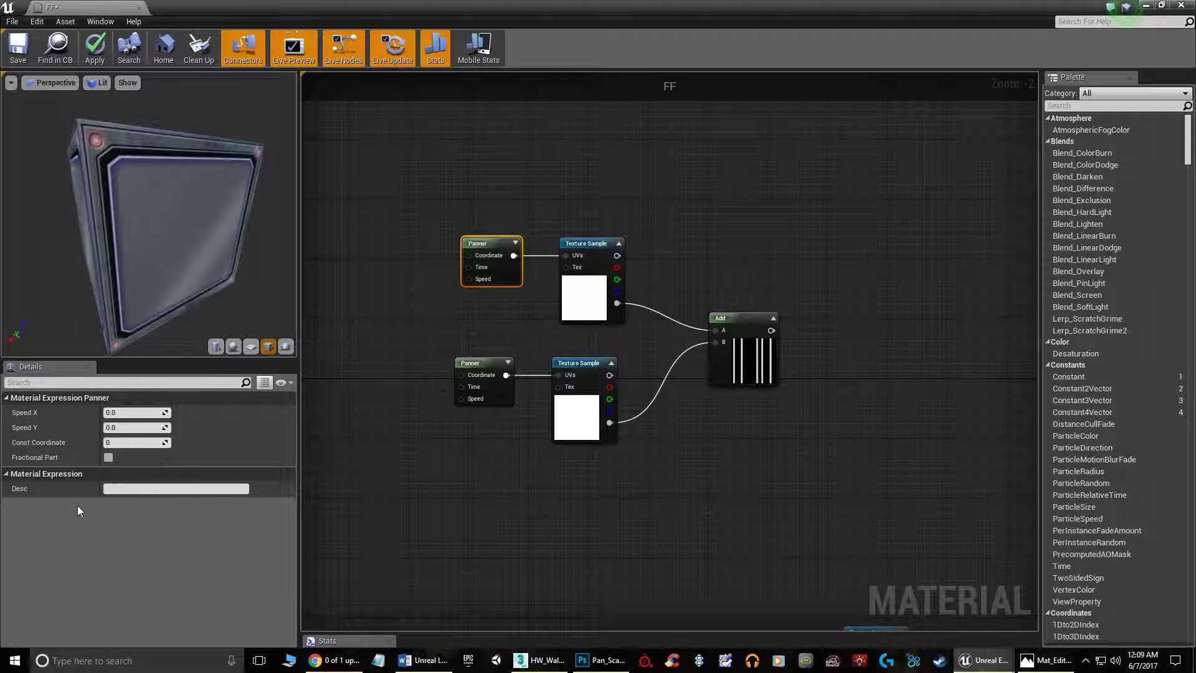
{"action": "left_click", "coordinate": [134, 415]}
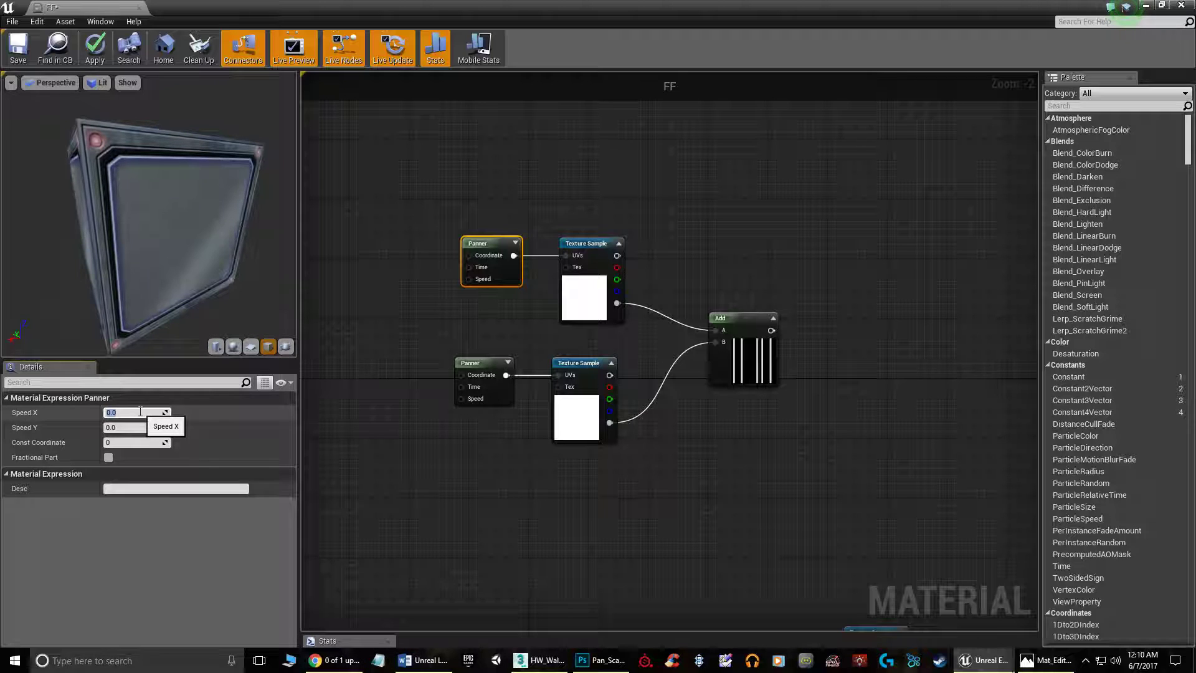
{"action": "key", "text": "Return"}
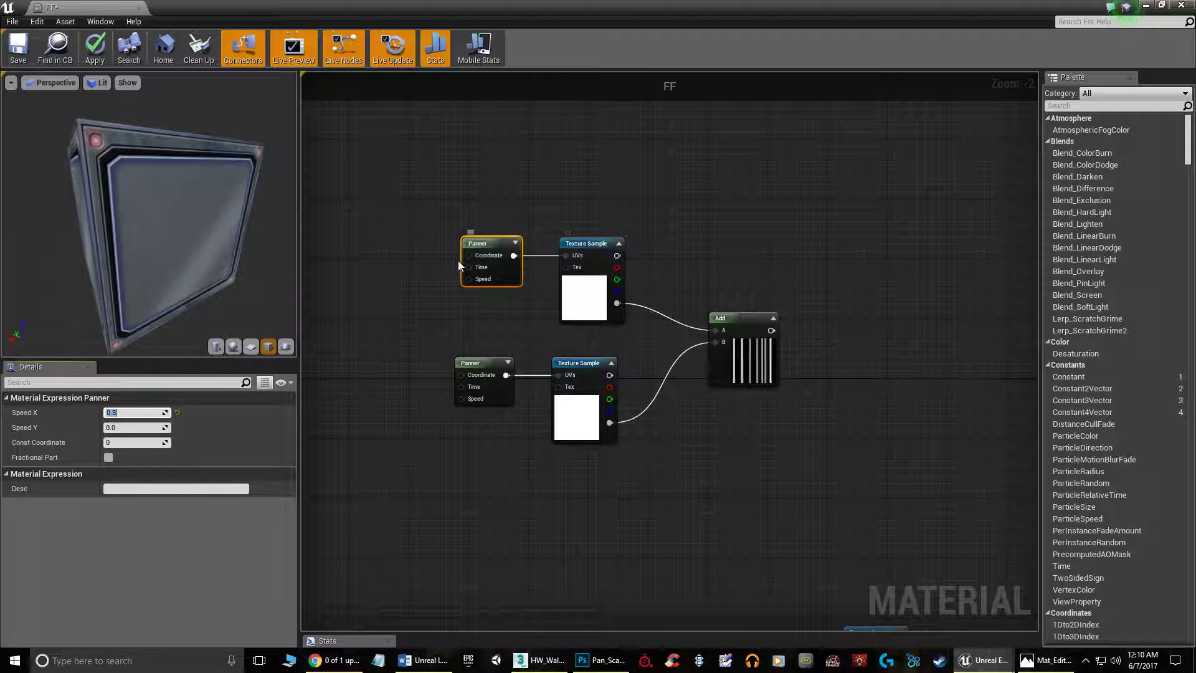
- Set the lower Panner's Speed X to -2.0 so its scan lines move opposite to the upper one's
{"action": "left_click", "coordinate": [483, 371]}
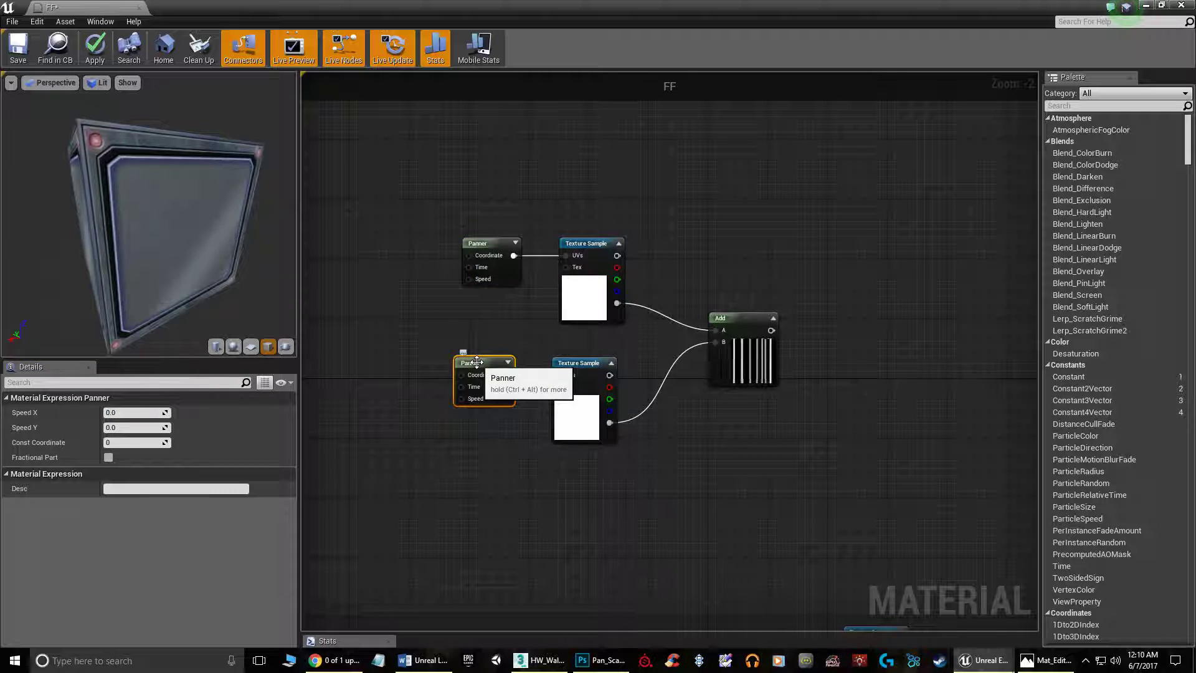
{"action": "left_click", "coordinate": [126, 412]}
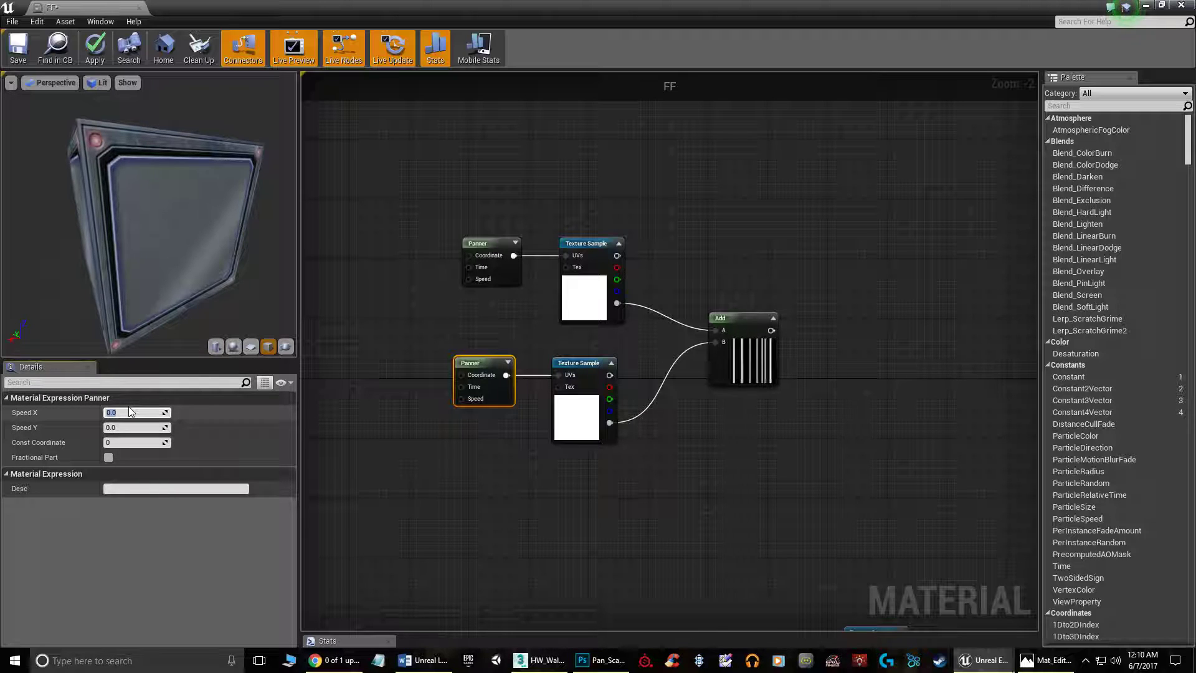
{"action": "key", "text": "Return"}
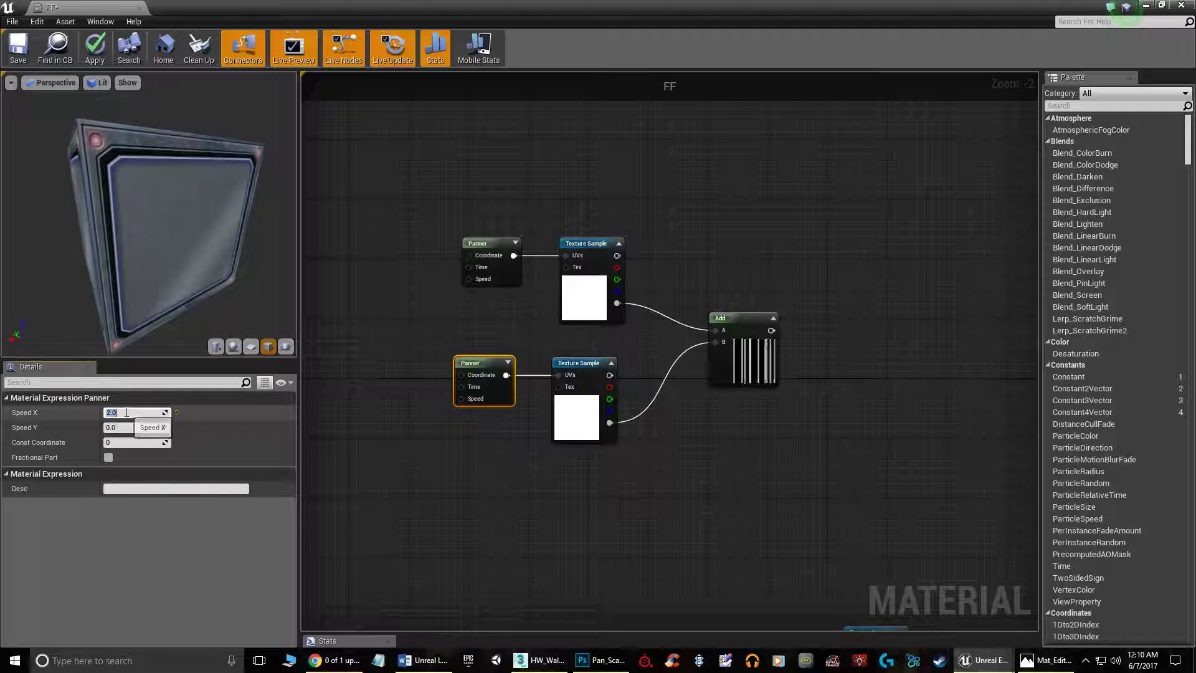
{"action": "type", "text": "-"}
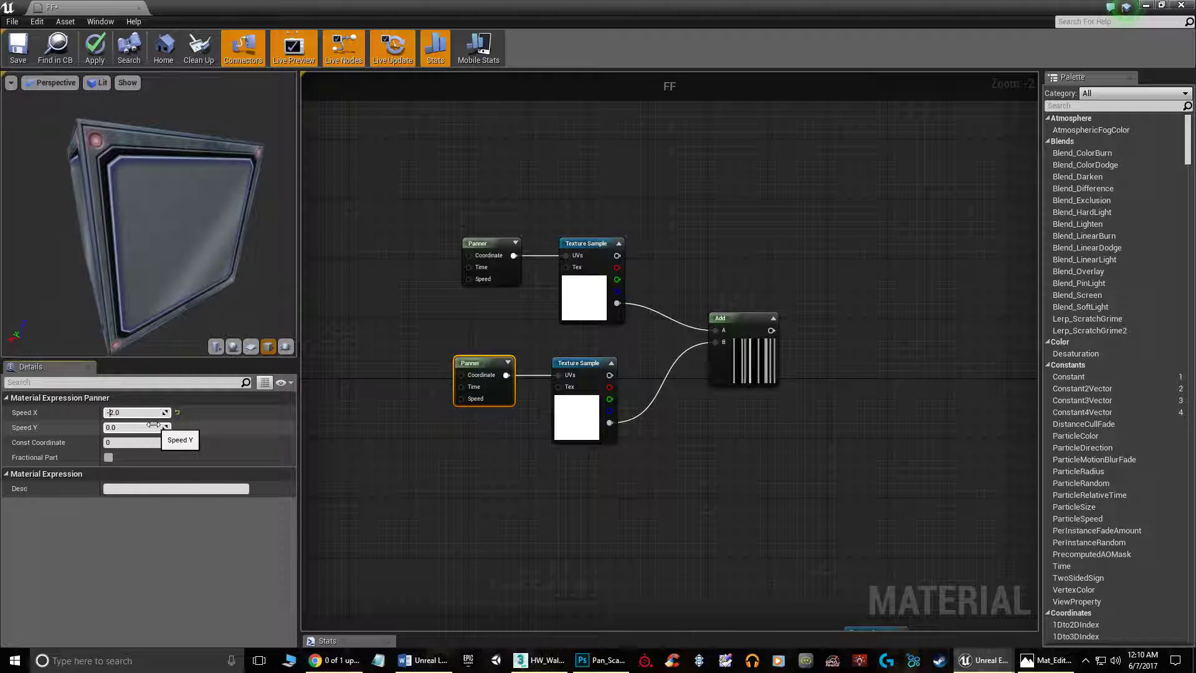
{"action": "key", "text": "Return"}
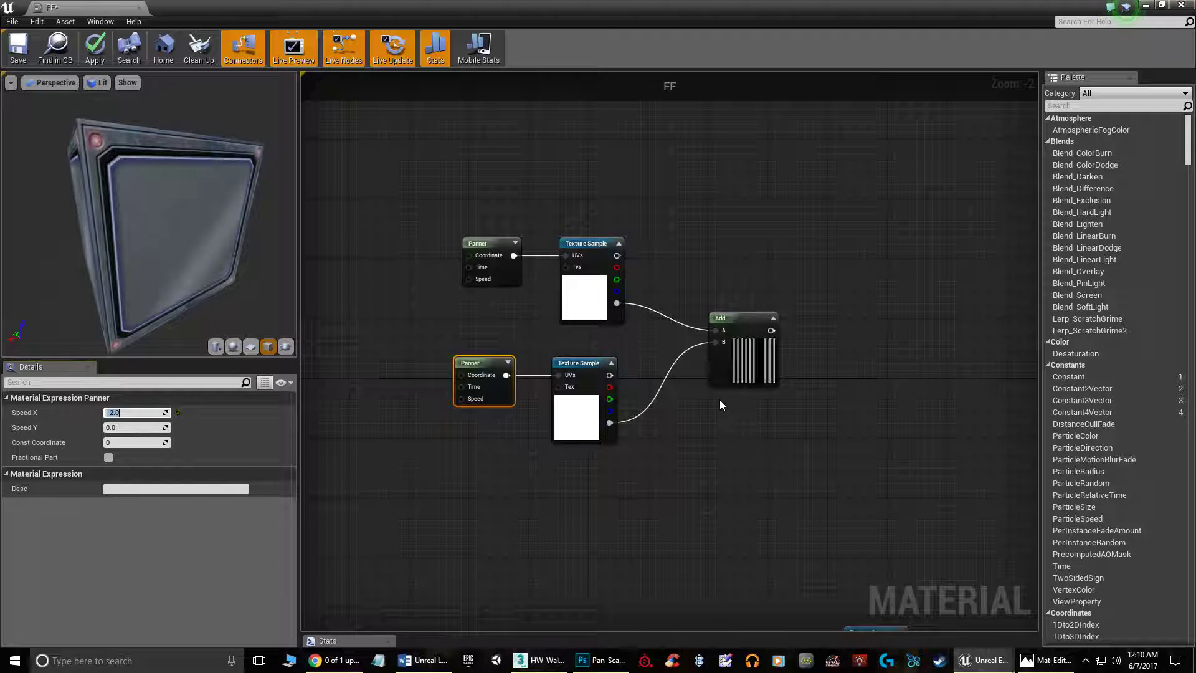
{"action": "left_click_drag", "start_coordinate": [791, 398], "coordinate": [606, 408]}
{"action": "scroll", "coordinate": [644, 402], "scroll_direction": "down", "scroll_amount": 3}
{"action": "scroll", "coordinate": [644, 403], "scroll_direction": "up", "scroll_amount": 2}
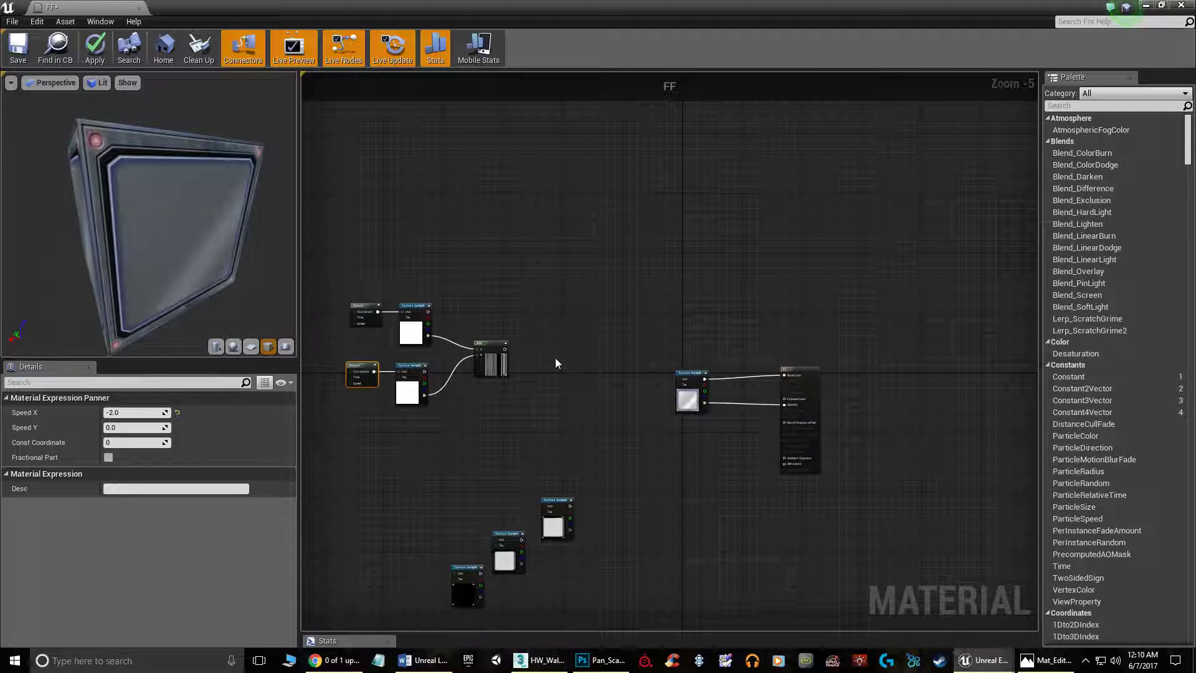
- Connect the Add node's output to the FF material's Emissive Color and inspect the scan lines in the preview
{"action": "left_click_drag", "start_coordinate": [491, 347], "coordinate": [994, 436]}
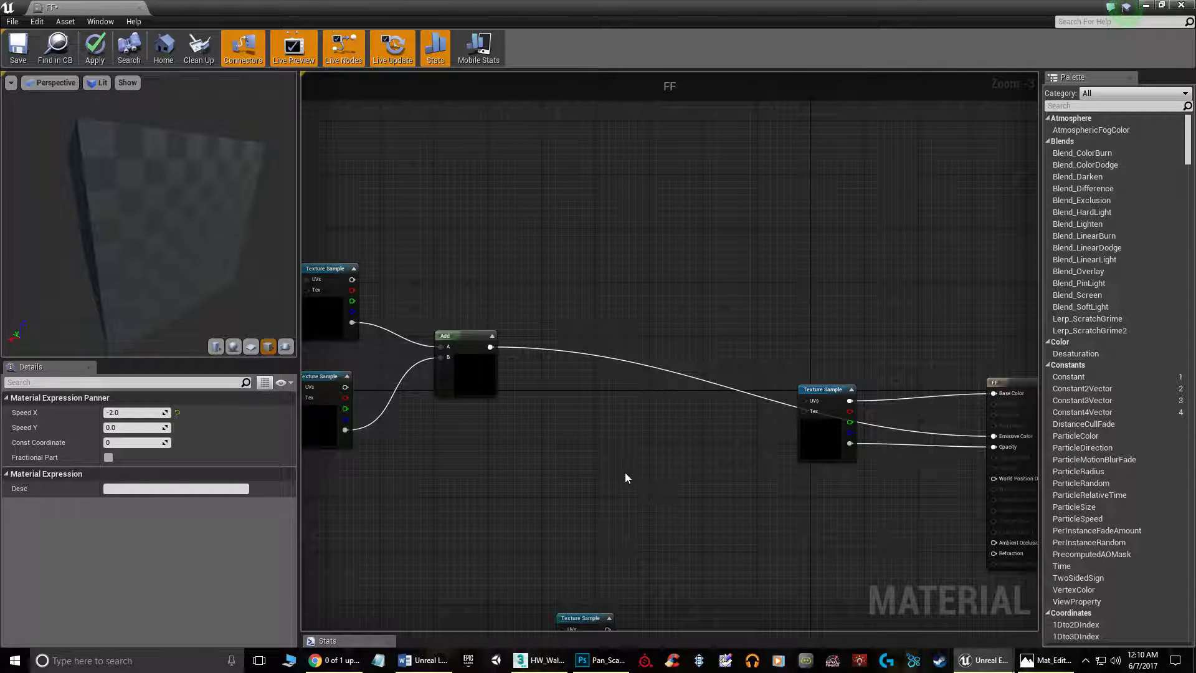
{"action": "right_click_drag", "start_coordinate": [174, 151], "coordinate": [174, 177]}
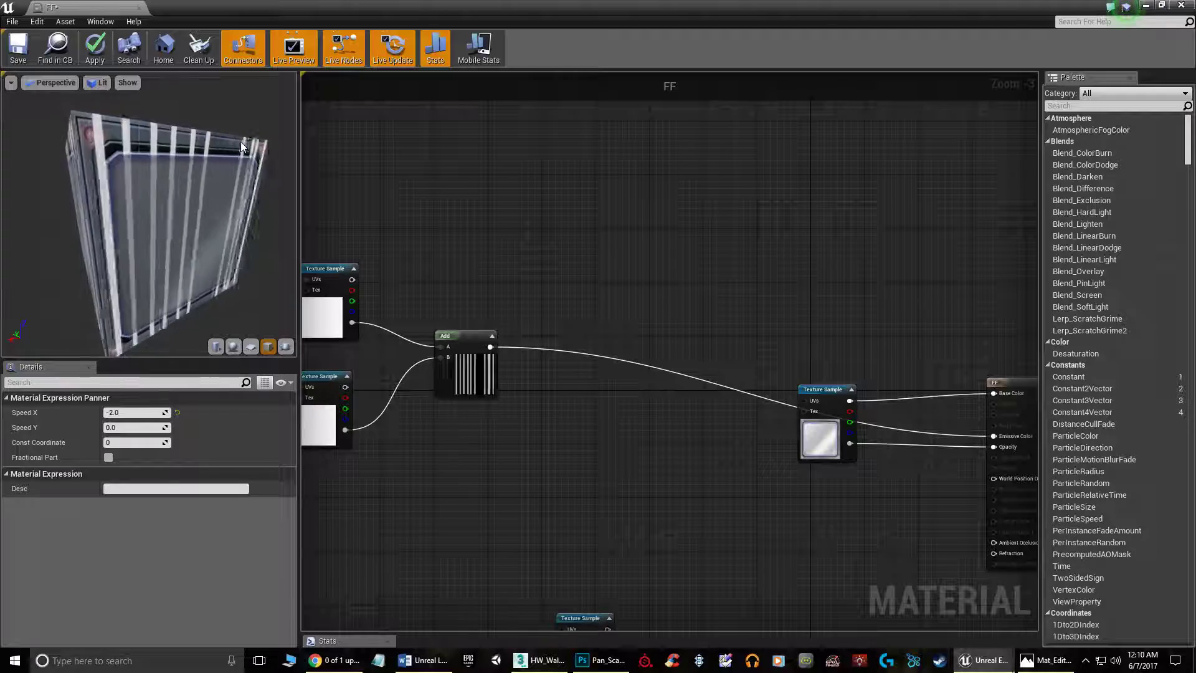
{"action": "right_click_drag", "start_coordinate": [410, 268], "coordinate": [681, 218]}
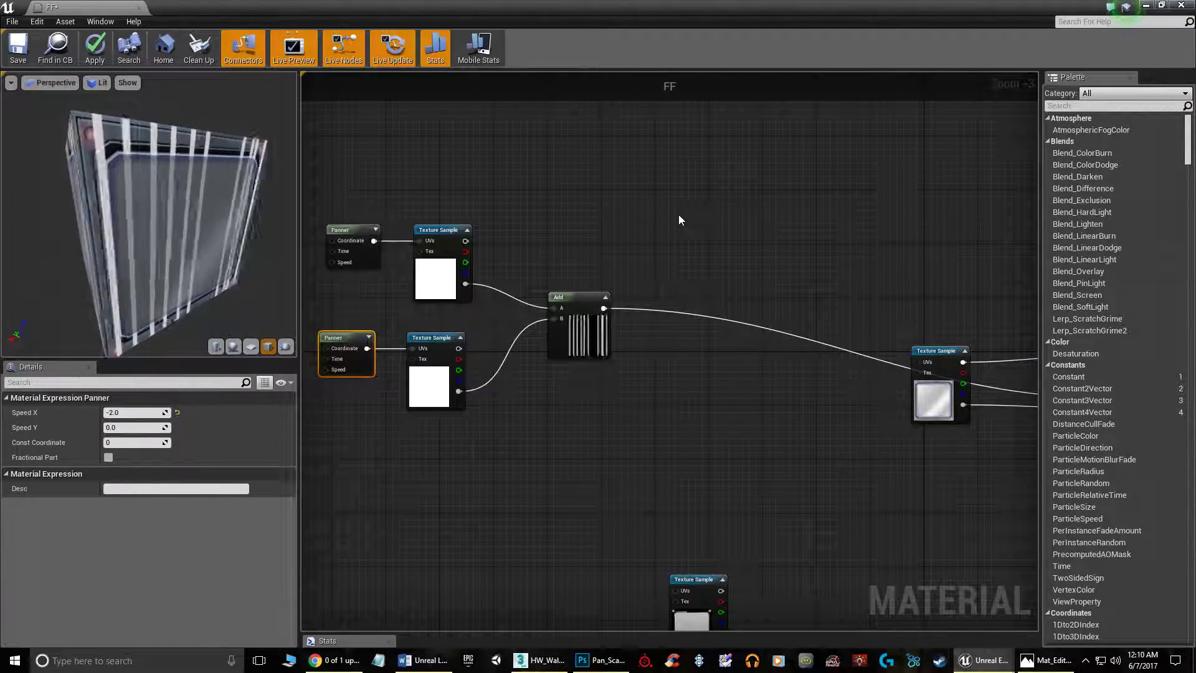
- Move the Emissive02 Texture Sample up to just below the Add node
{"action": "right_click_drag", "start_coordinate": [665, 414], "coordinate": [713, 309]}
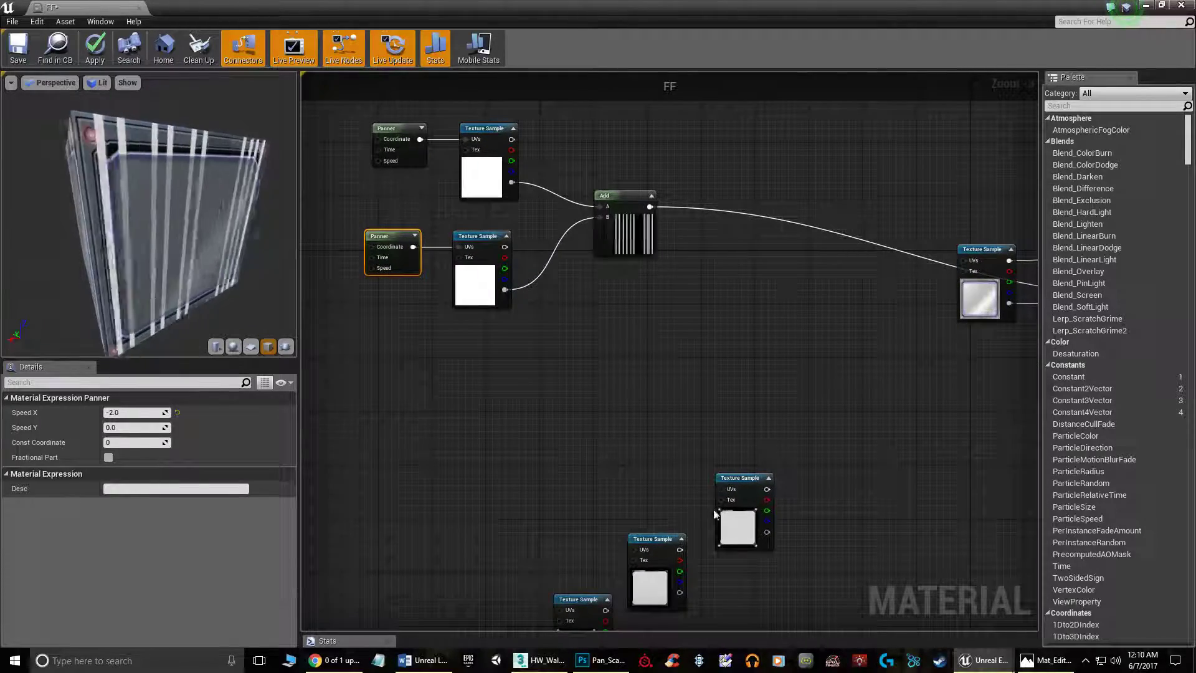
{"action": "left_click_drag", "start_coordinate": [653, 539], "coordinate": [592, 344]}
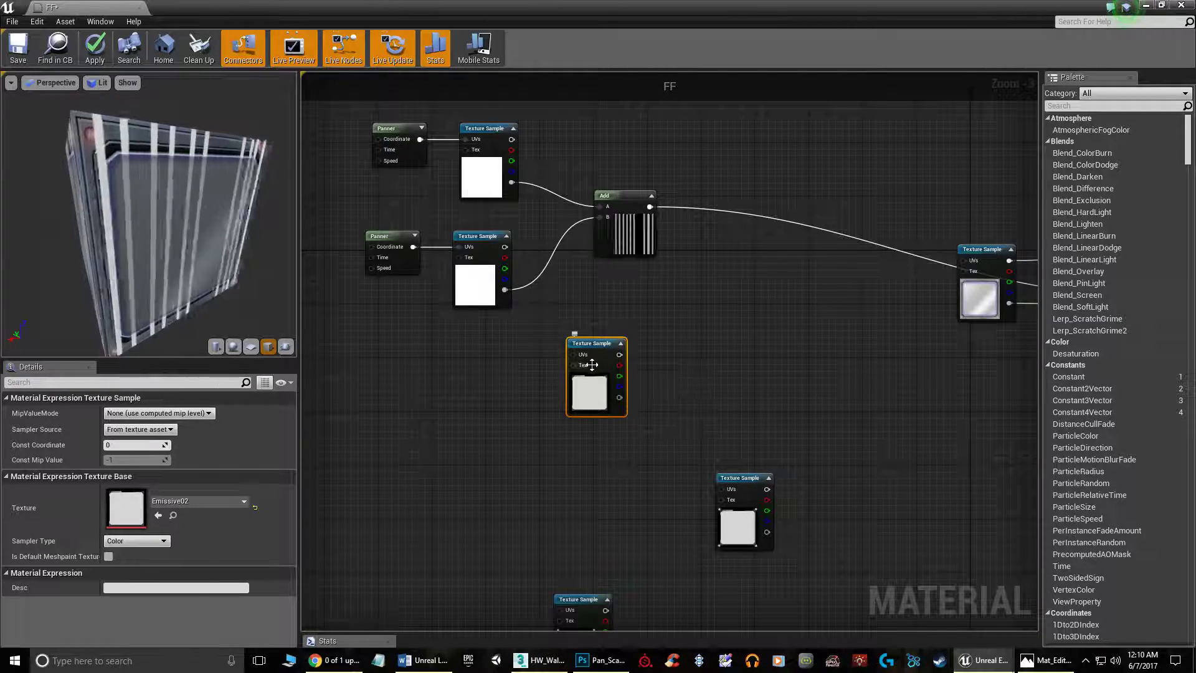
{"action": "left_click_drag", "start_coordinate": [592, 345], "coordinate": [611, 301]}
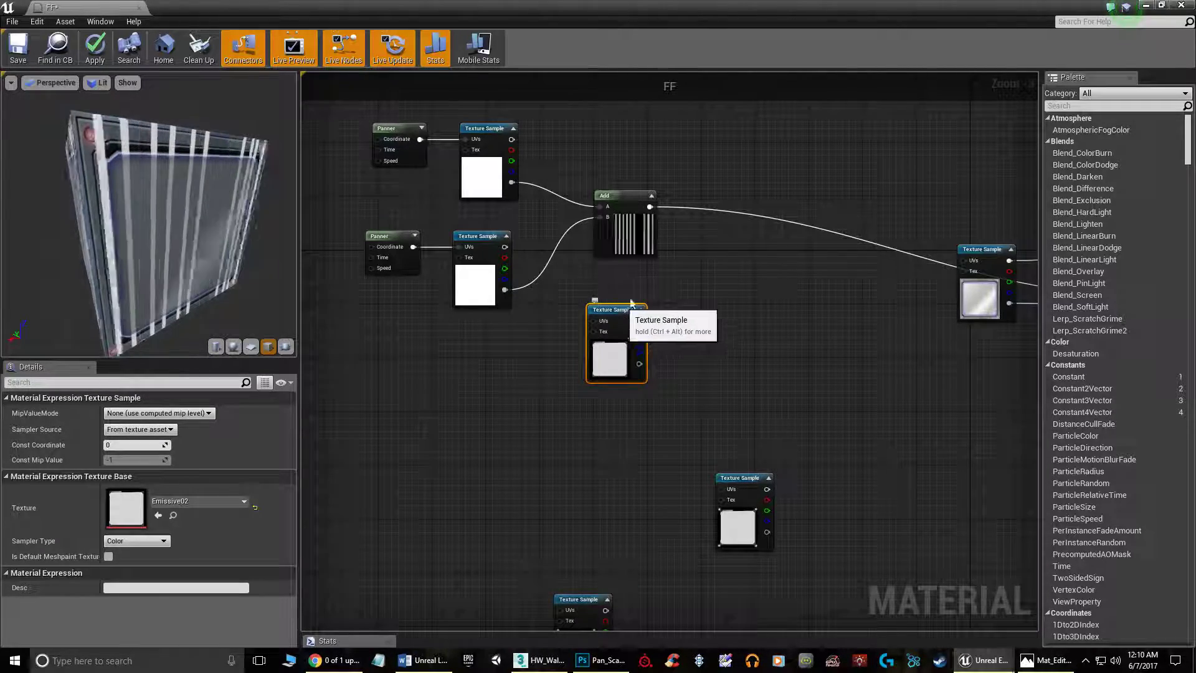
- Create a Multiply node after the Add node, feeding A from the Add output and B from the Emissive02 sample's RGB output
{"action": "right_click", "coordinate": [713, 262]}
{"action": "type", "text": "Mul"}
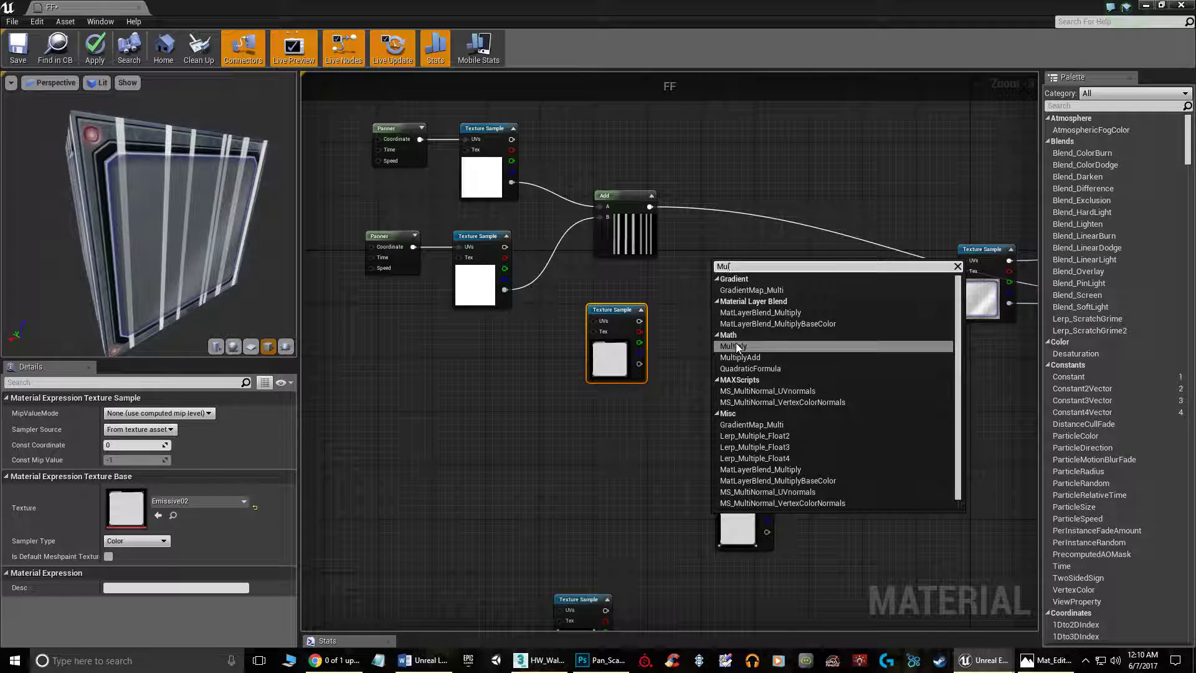
{"action": "left_click", "coordinate": [735, 346]}
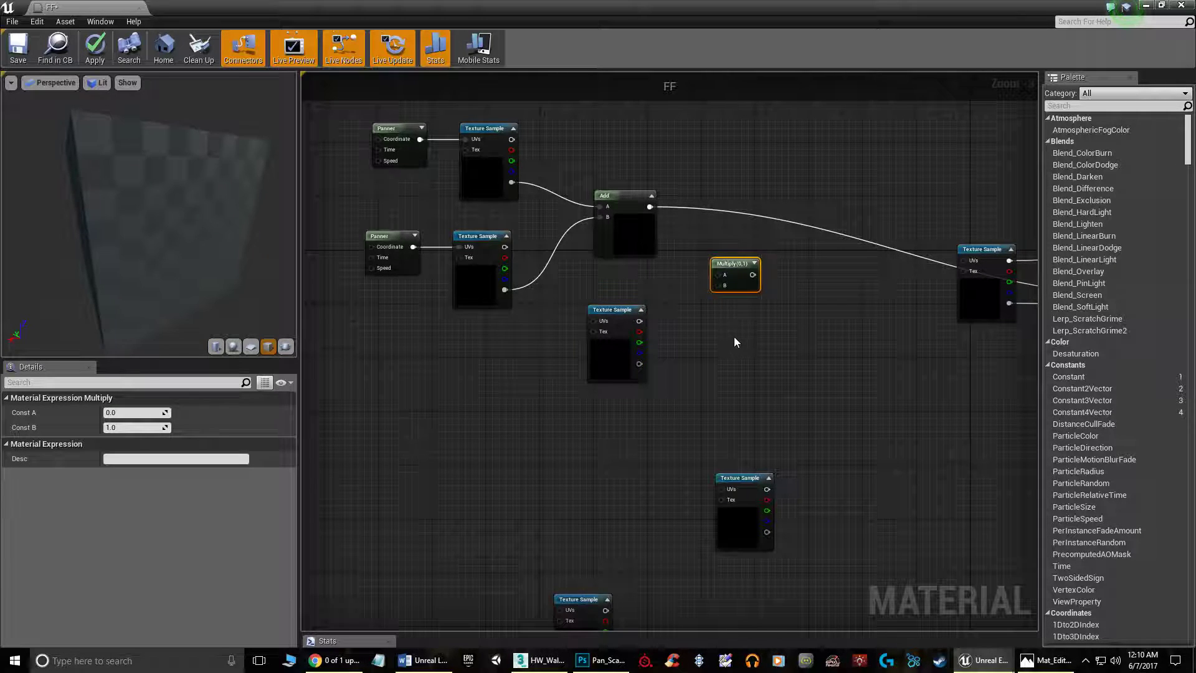
{"action": "left_click_drag", "start_coordinate": [727, 274], "coordinate": [731, 253]}
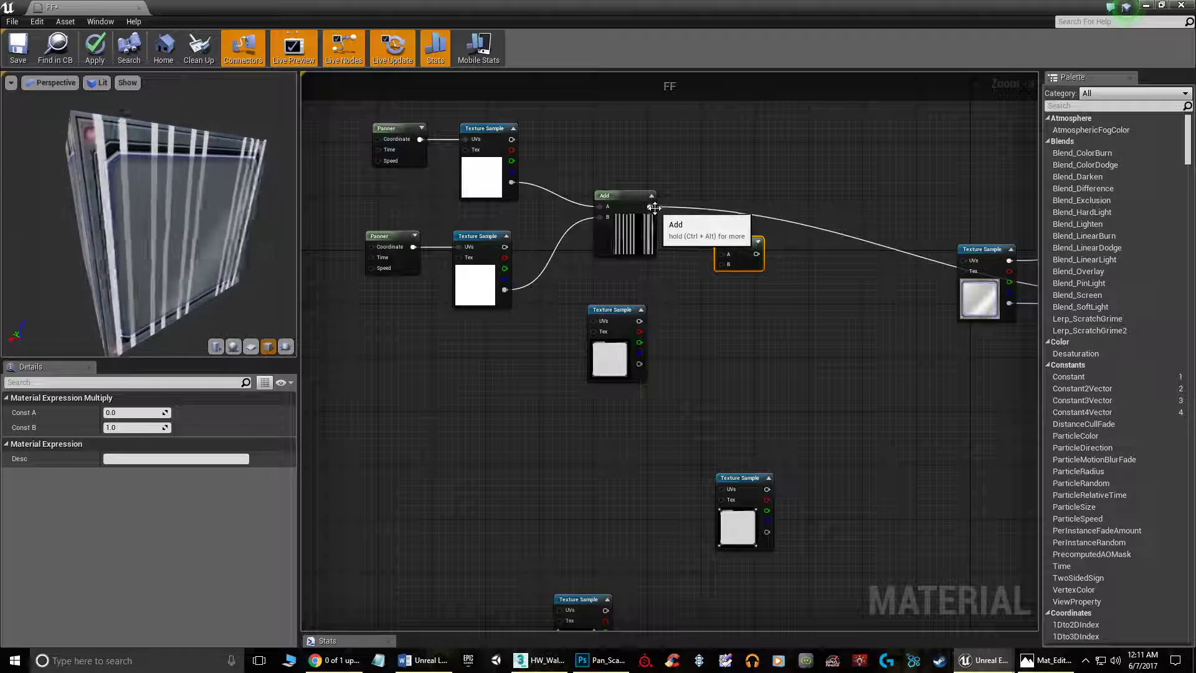
{"action": "left_click_drag", "start_coordinate": [725, 255], "coordinate": [741, 267]}
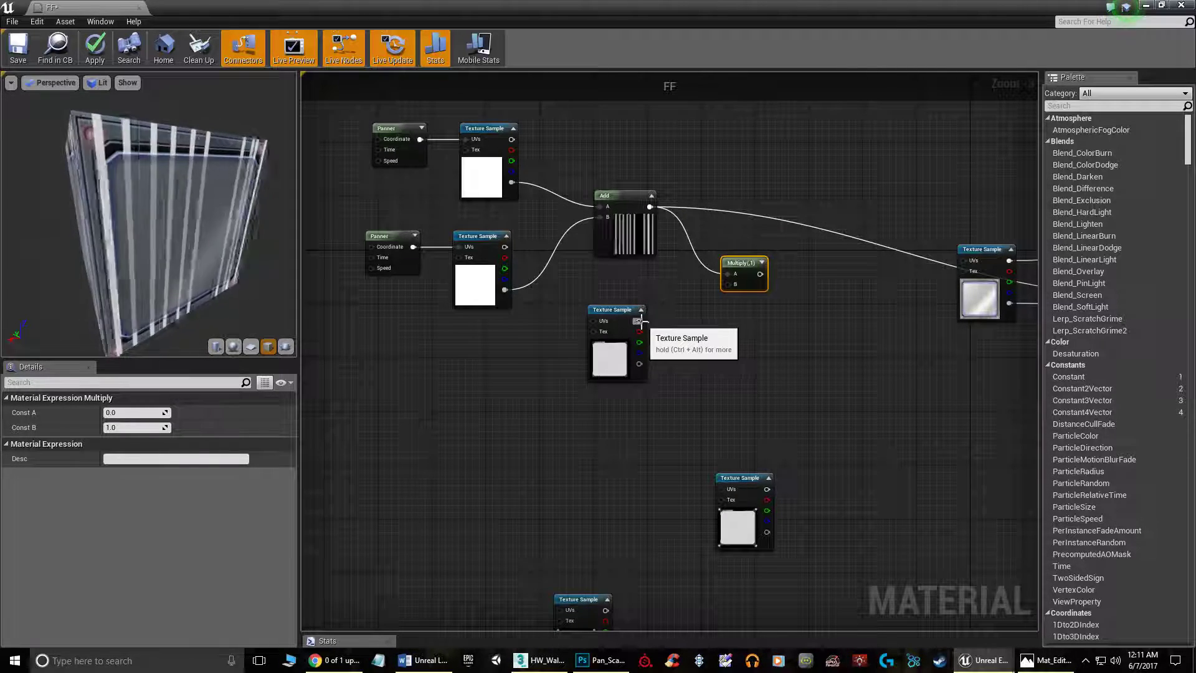
{"action": "left_click_drag", "start_coordinate": [640, 321], "coordinate": [727, 284]}
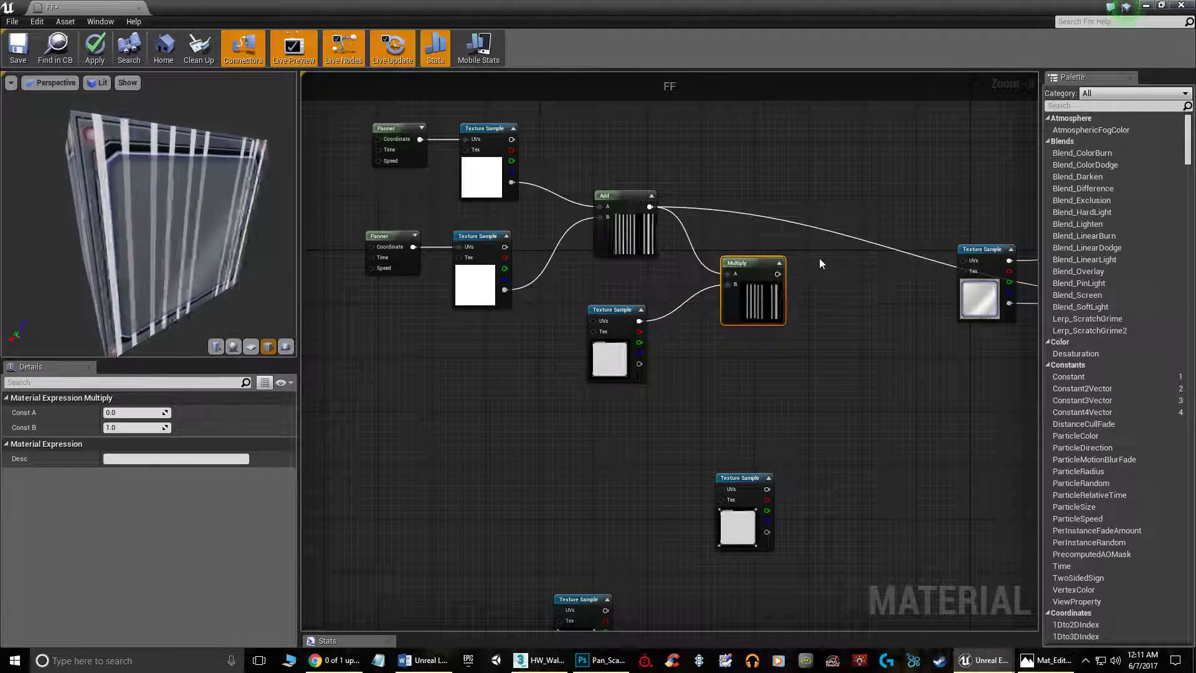
- Connect the Multiply node's output to the material's Emissive Color and apply the changes to the material
{"action": "scroll", "coordinate": [753, 269], "scroll_direction": "up", "scroll_amount": 3}
{"action": "right_click_drag", "start_coordinate": [596, 206], "coordinate": [716, 226]}
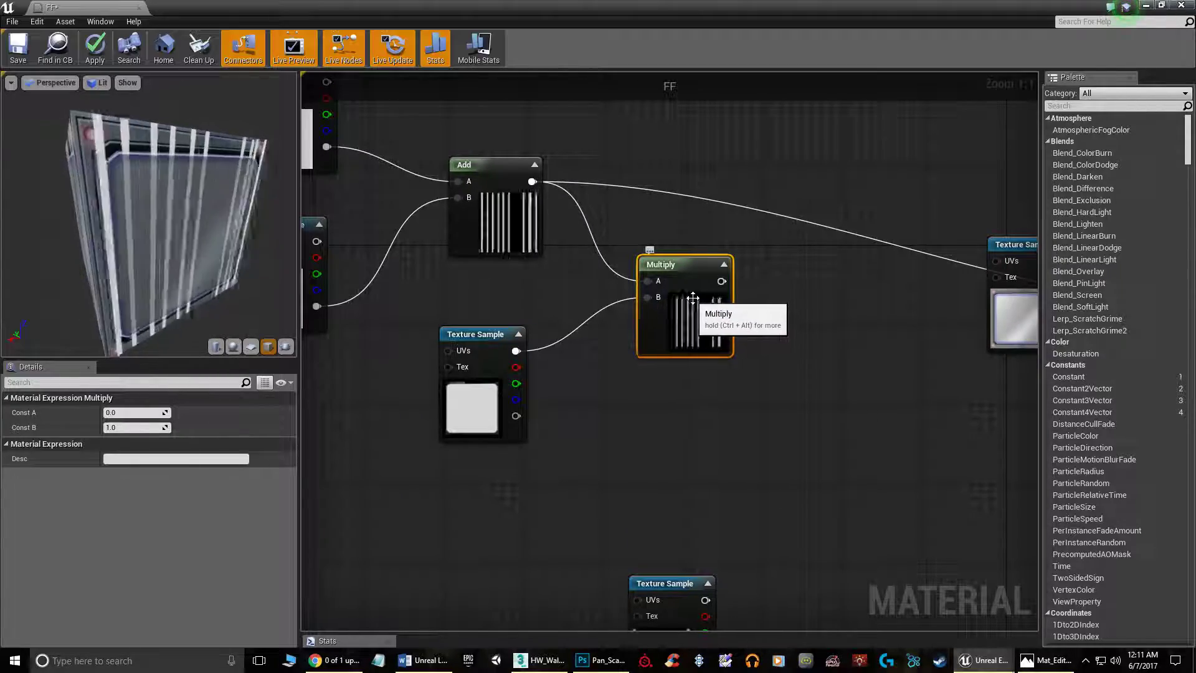
{"action": "right_click_drag", "start_coordinate": [804, 314], "coordinate": [625, 324]}
{"action": "scroll", "coordinate": [625, 324], "scroll_direction": "down", "scroll_amount": 2}
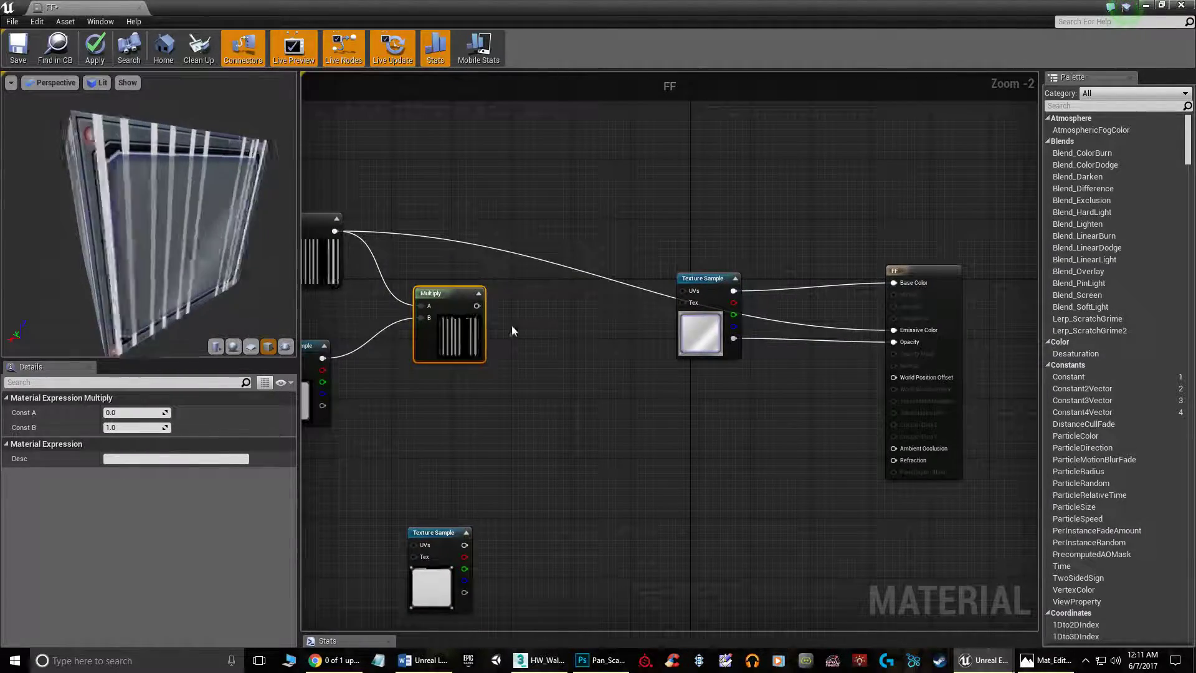
{"action": "left_click_drag", "start_coordinate": [477, 306], "coordinate": [894, 334]}
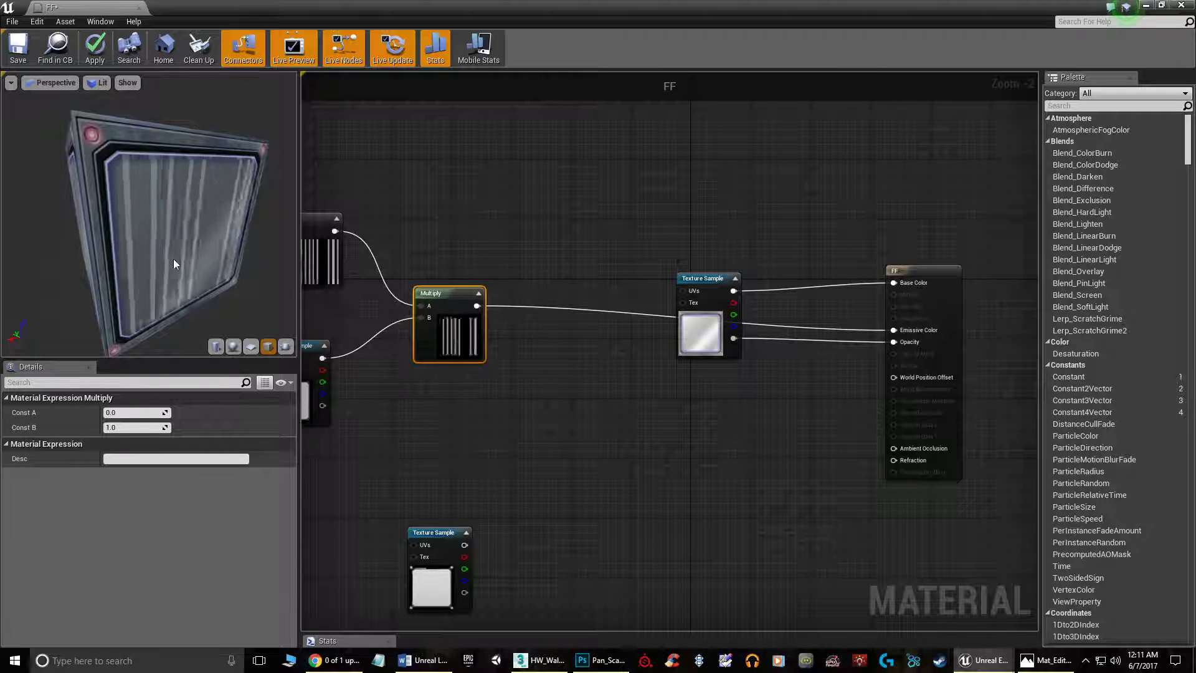
{"action": "left_click", "coordinate": [95, 49]}
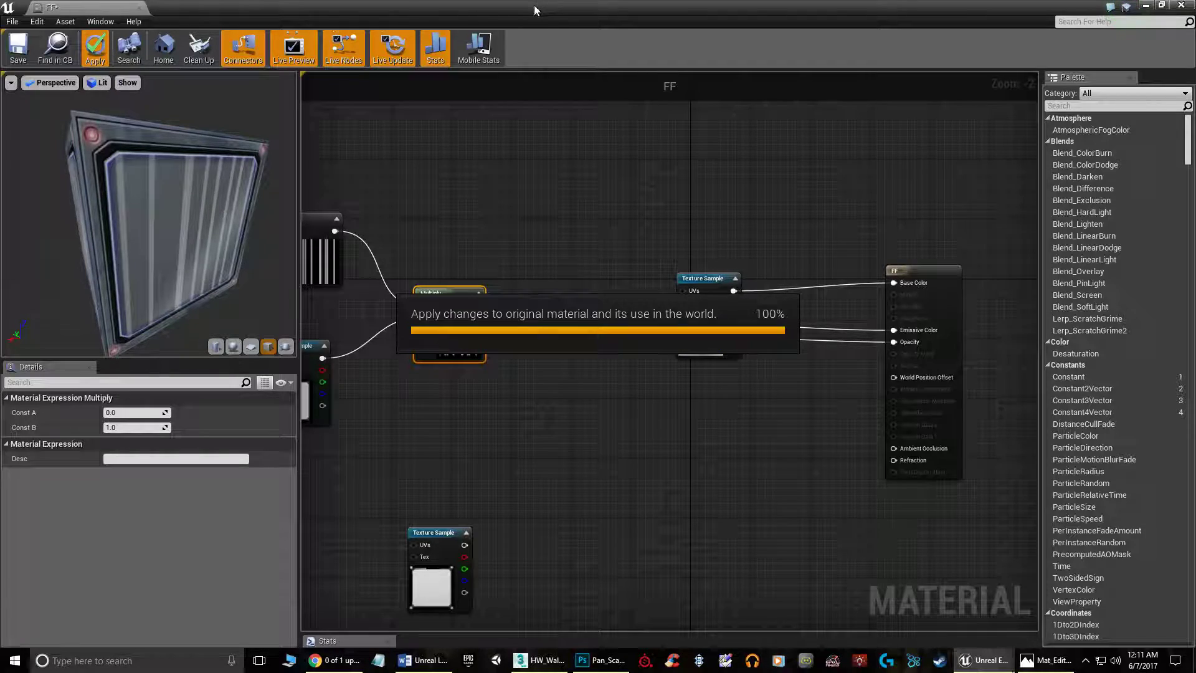
- Examine the masked scan lines on the floor in the level viewport, then return to the Material Editor
{"action": "left_click_drag", "start_coordinate": [545, 9], "coordinate": [618, 511]}
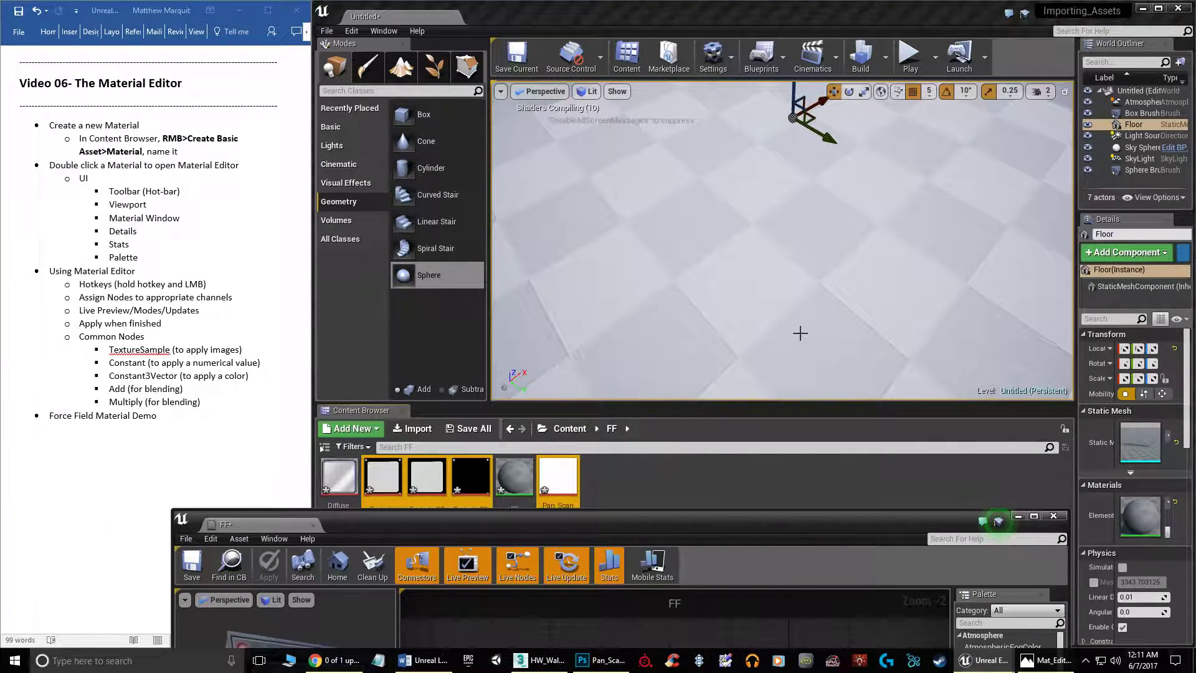
{"action": "scroll", "coordinate": [797, 330], "scroll_direction": "down", "scroll_amount": 5}
{"action": "right_click_drag", "start_coordinate": [793, 313], "coordinate": [779, 294]}
{"action": "key", "text": "w"}
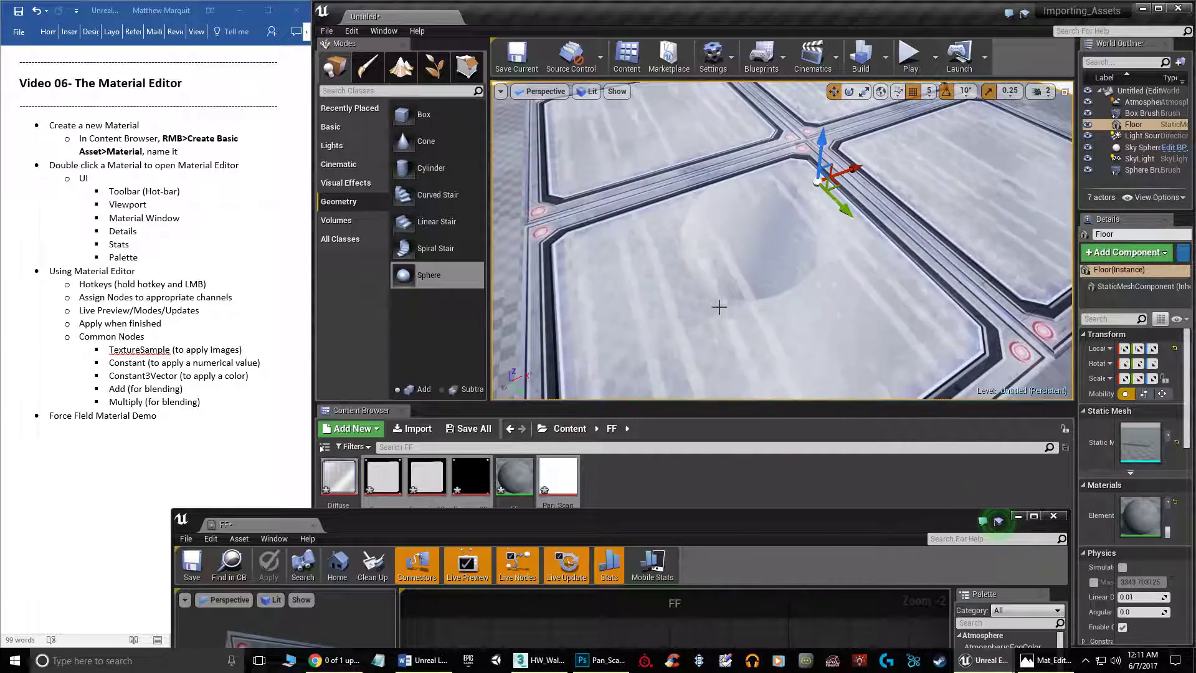
{"action": "mouse_move", "coordinate": [708, 307]}
{"action": "right_mouse_down"}
{"action": "mouse_move", "coordinate": [763, 281]}
{"action": "mouse_move", "coordinate": [729, 288]}
{"action": "mouse_move", "coordinate": [713, 312]}
{"action": "mouse_move", "coordinate": [685, 296]}
{"action": "mouse_move", "coordinate": [738, 277]}
{"action": "mouse_move", "coordinate": [729, 305]}
{"action": "mouse_move", "coordinate": [686, 280]}
{"action": "mouse_move", "coordinate": [703, 283]}
{"action": "right_mouse_up"}
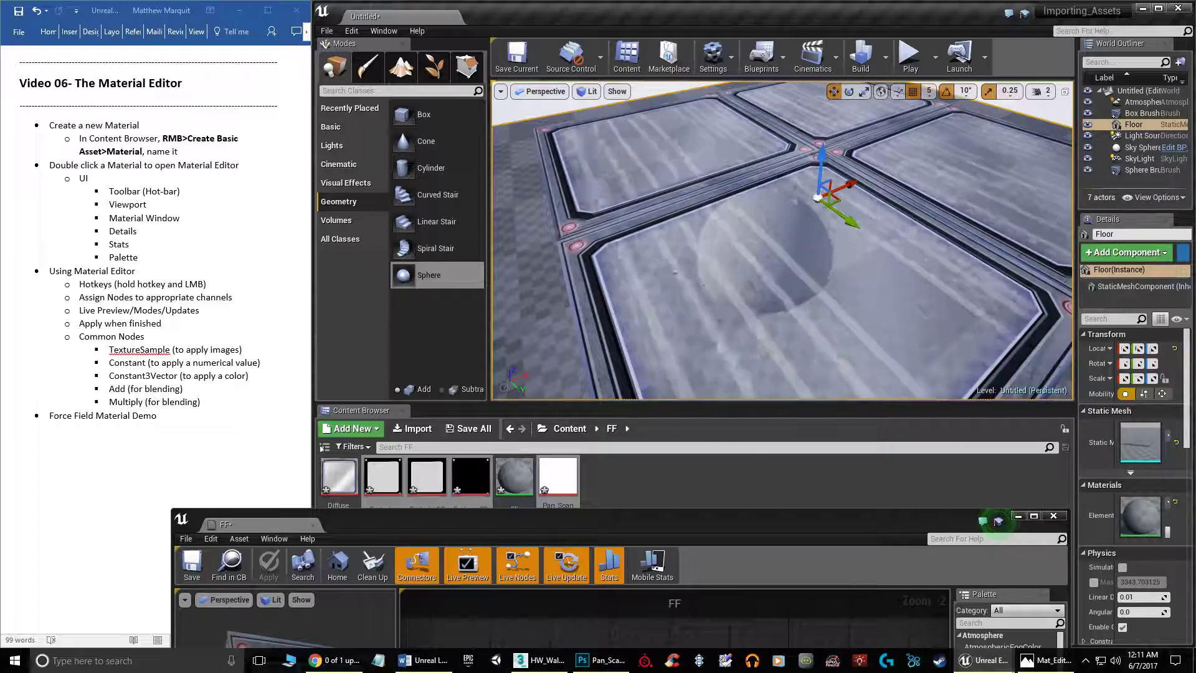
{"action": "right_click_drag", "start_coordinate": [775, 272], "coordinate": [799, 281]}
{"action": "left_click_drag", "start_coordinate": [761, 514], "coordinate": [601, 169]}
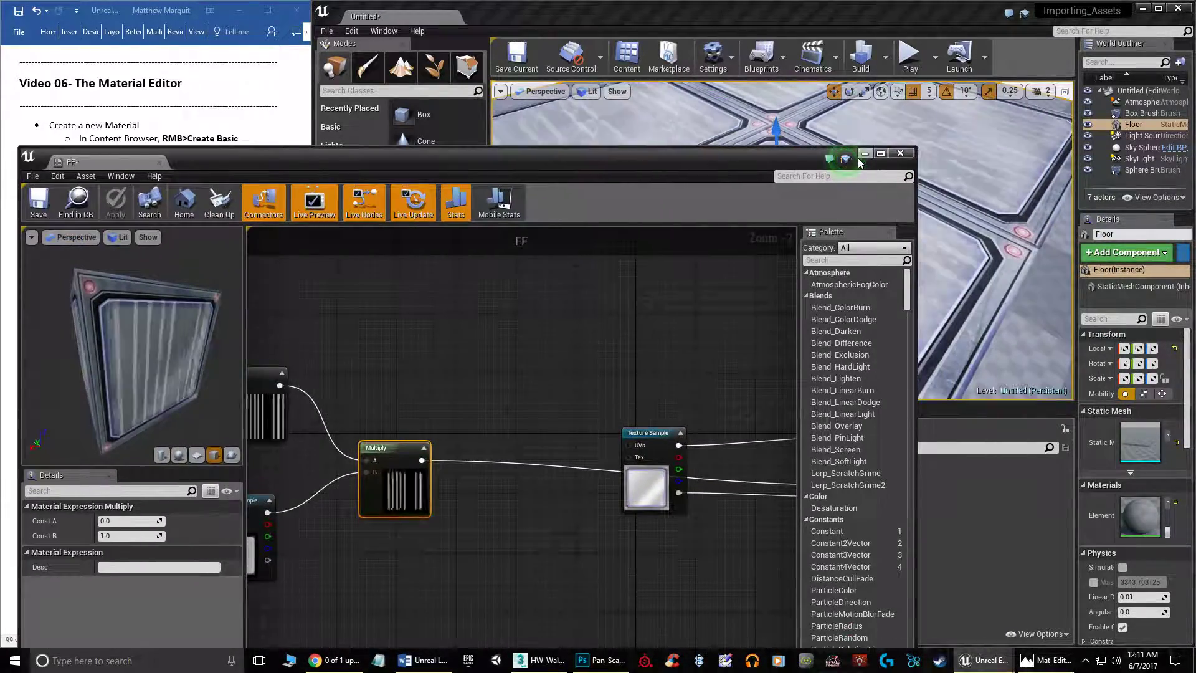
{"action": "left_click", "coordinate": [879, 154]}
- Consult the reference node network, then duplicate the Add node and Emissive02 Texture Sample and place the copies beyond the Multiply node
{"action": "right_click_drag", "start_coordinate": [578, 259], "coordinate": [925, 230]}
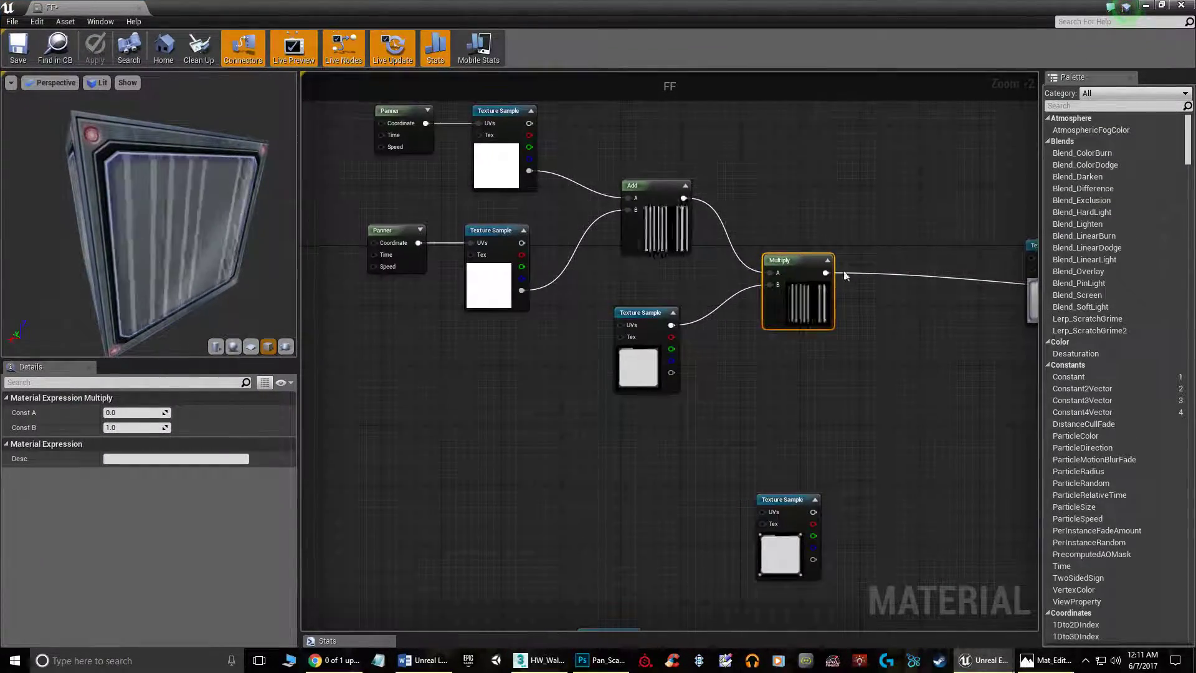
{"action": "scroll", "coordinate": [850, 322], "scroll_direction": "down", "scroll_amount": 1}
{"action": "left_click", "coordinate": [1043, 668]}
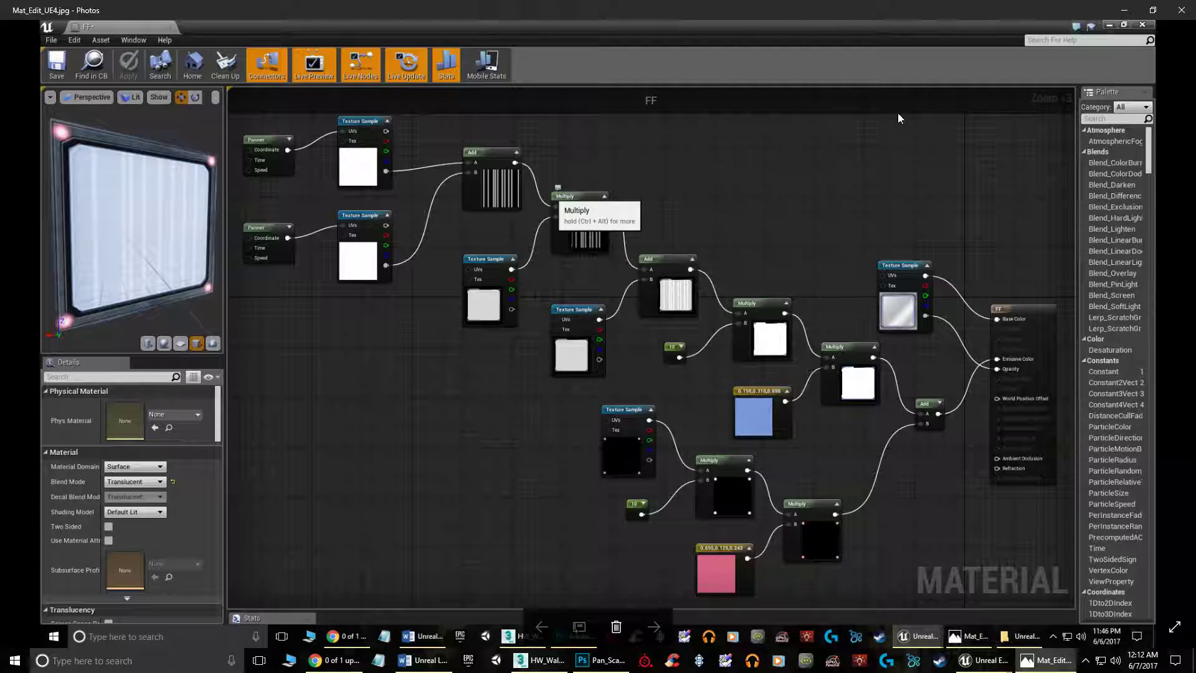
{"action": "left_click", "coordinate": [1123, 11]}
{"action": "left_click_drag", "start_coordinate": [663, 320], "coordinate": [664, 328]}
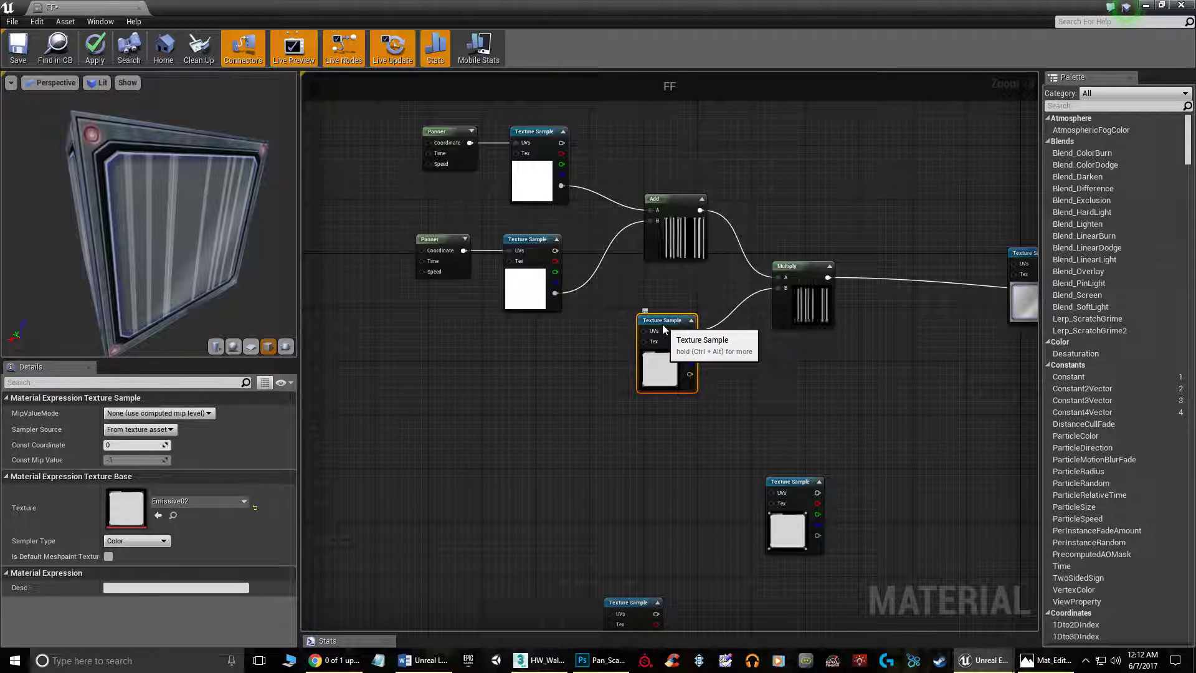
{"action": "left_click", "coordinate": [678, 240], "text": "ctrl"}
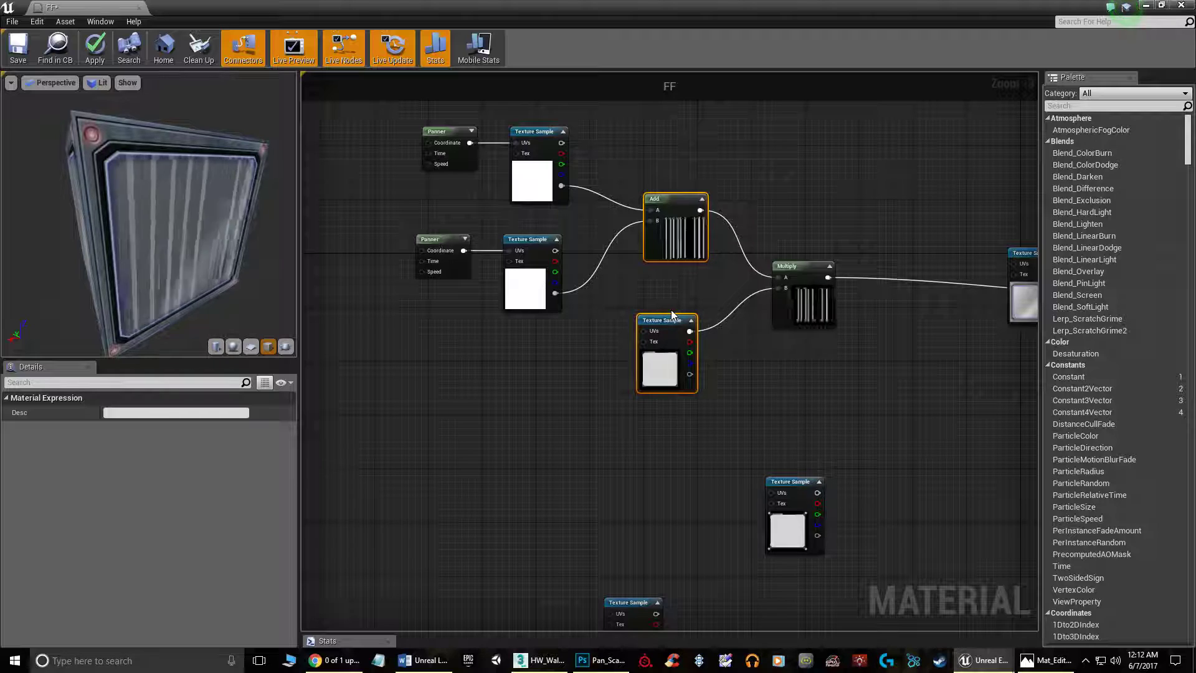
{"action": "key", "text": "ctrl+w"}
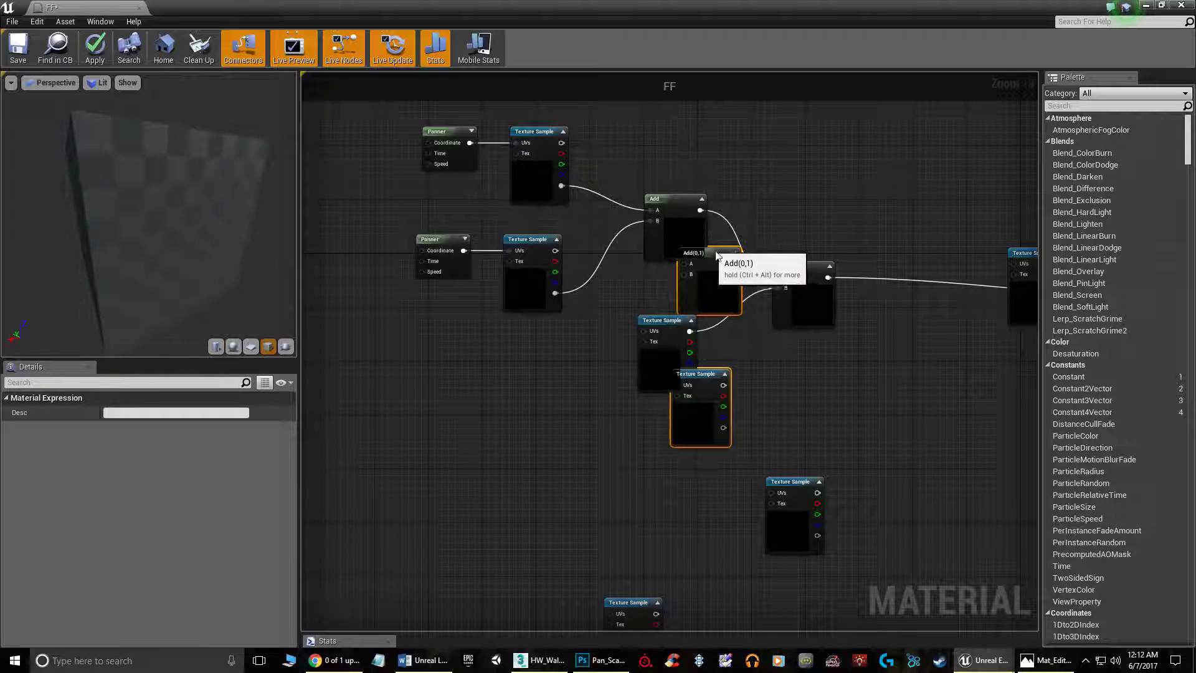
{"action": "left_click_drag", "start_coordinate": [712, 252], "coordinate": [910, 308]}
{"action": "right_click_drag", "start_coordinate": [846, 353], "coordinate": [652, 292]}
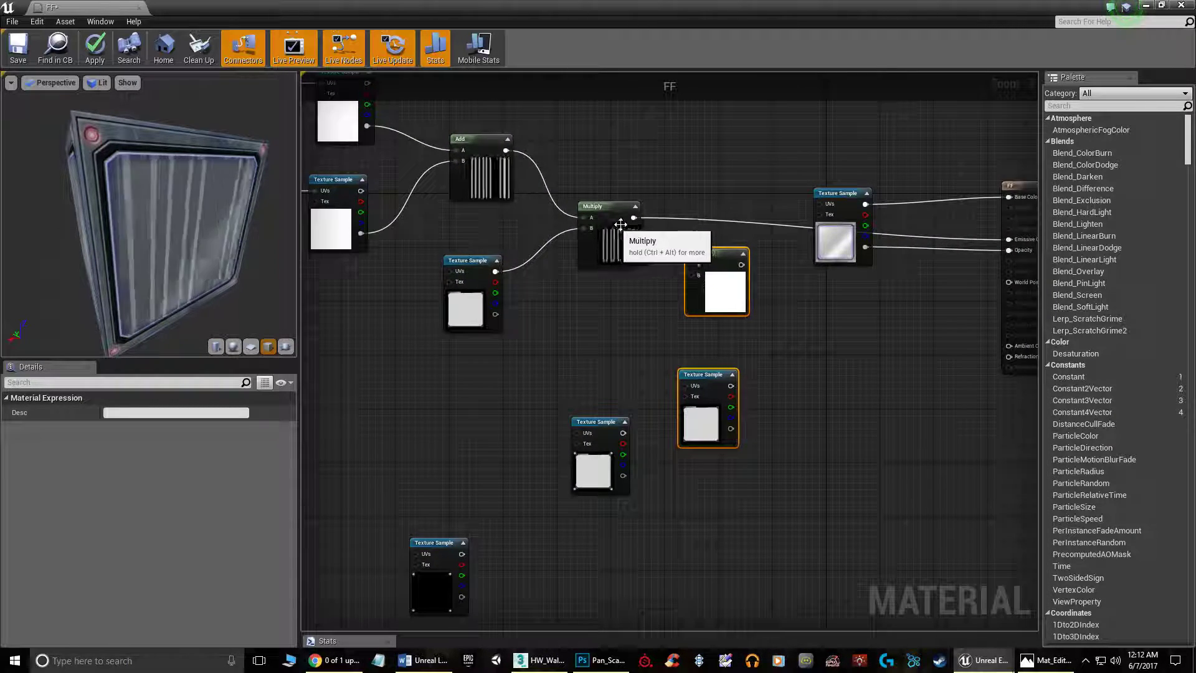
- Wire the Multiply output into the new Add node's A input and the repositioned Emissive02 copy's RGB output into B
{"action": "left_click_drag", "start_coordinate": [633, 217], "coordinate": [690, 265]}
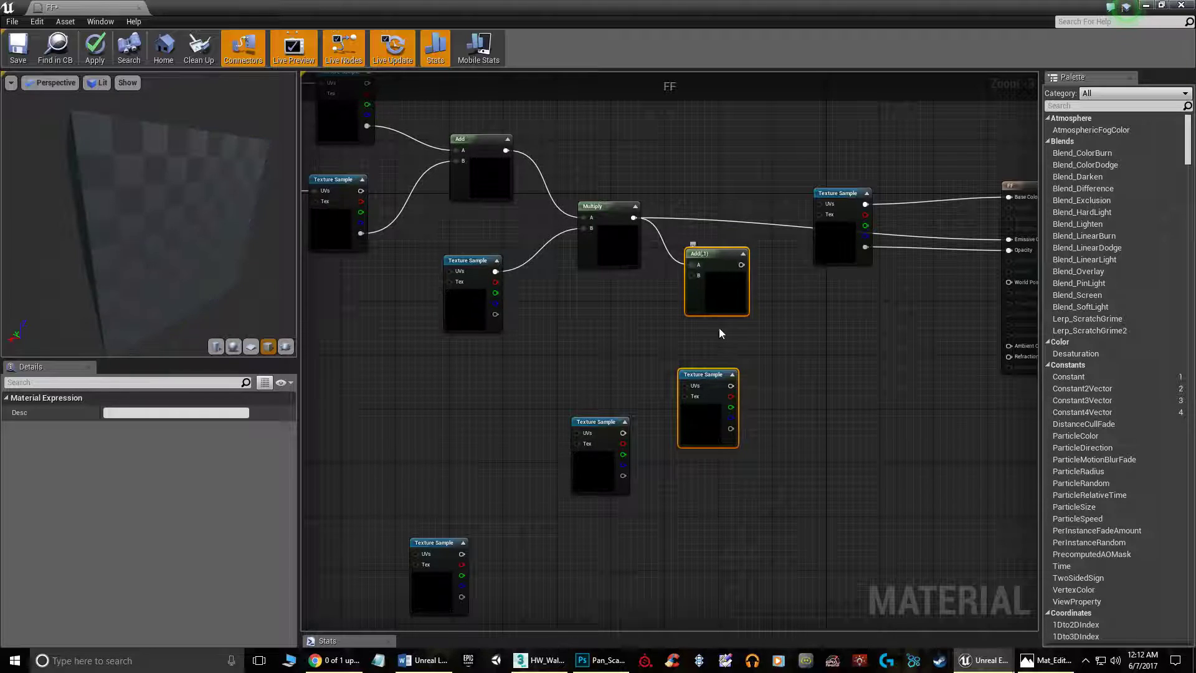
{"action": "left_click_drag", "start_coordinate": [713, 381], "coordinate": [577, 312]}
{"action": "left_click", "coordinate": [585, 320]}
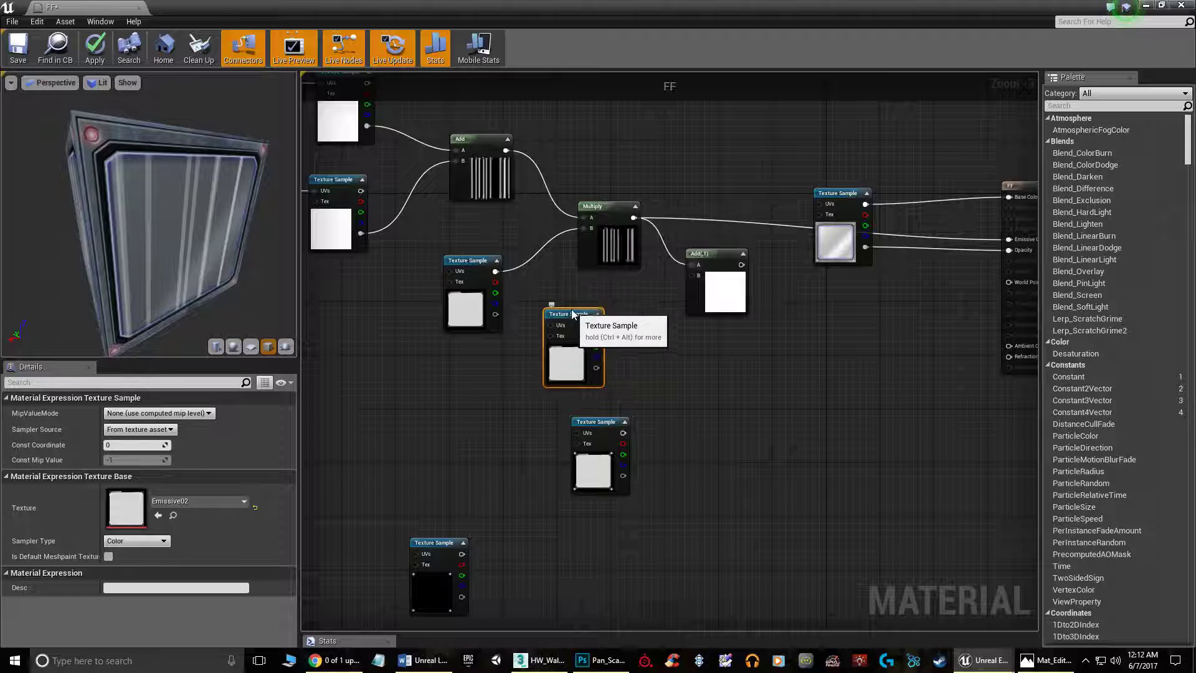
{"action": "scroll", "coordinate": [468, 291], "scroll_direction": "up", "scroll_amount": 2}
{"action": "left_click_drag", "start_coordinate": [634, 334], "coordinate": [761, 272]}
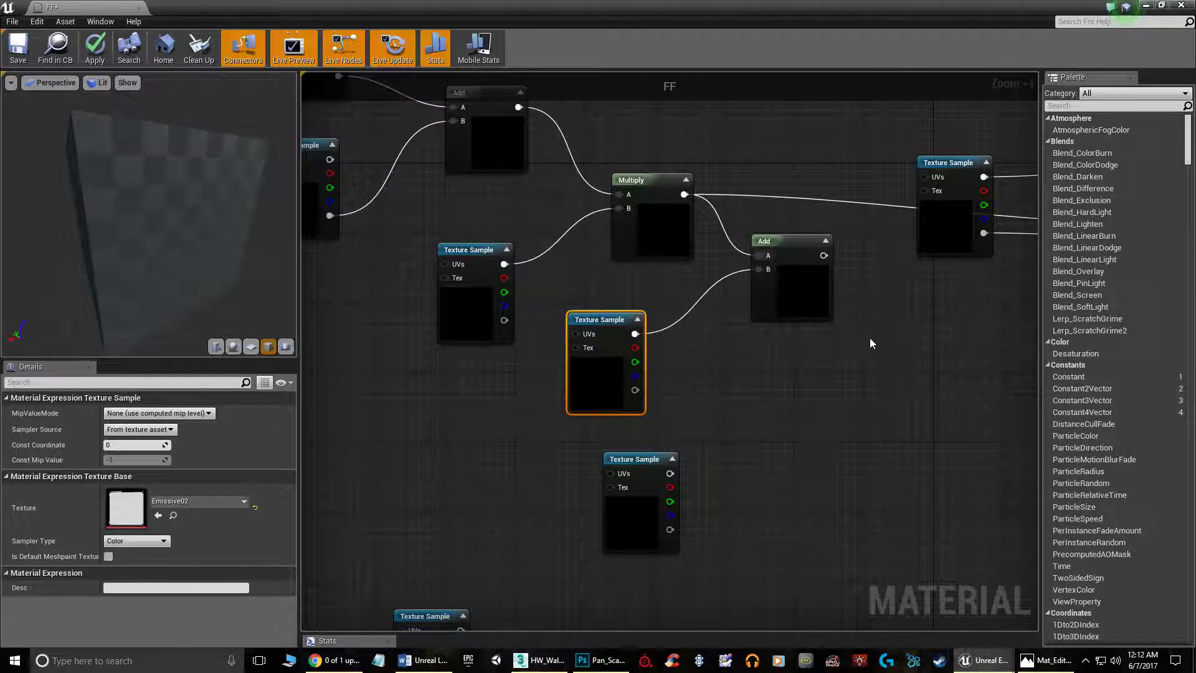
- Connect the new Add node's output to Emissive Color, tidy the Add and Emissive02 nodes, and apply the material changes
{"action": "right_click_drag", "start_coordinate": [870, 338], "coordinate": [610, 335]}
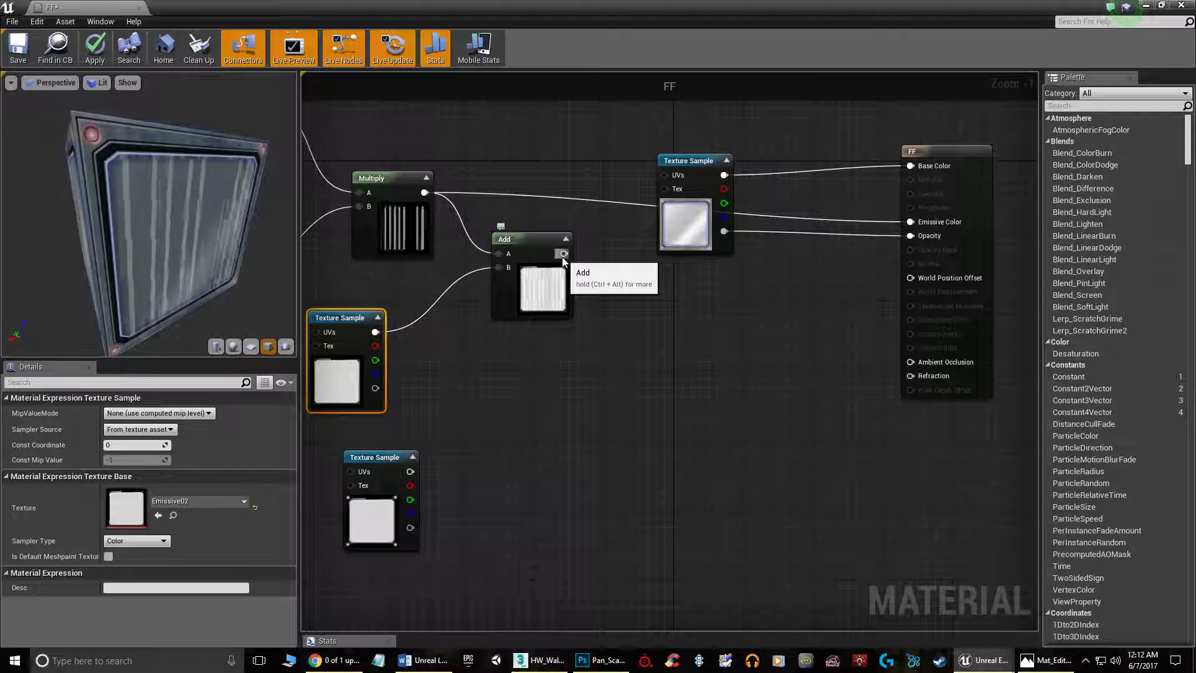
{"action": "left_click_drag", "start_coordinate": [563, 254], "coordinate": [832, 305]}
{"action": "left_click_drag", "start_coordinate": [910, 226], "coordinate": [911, 223]}
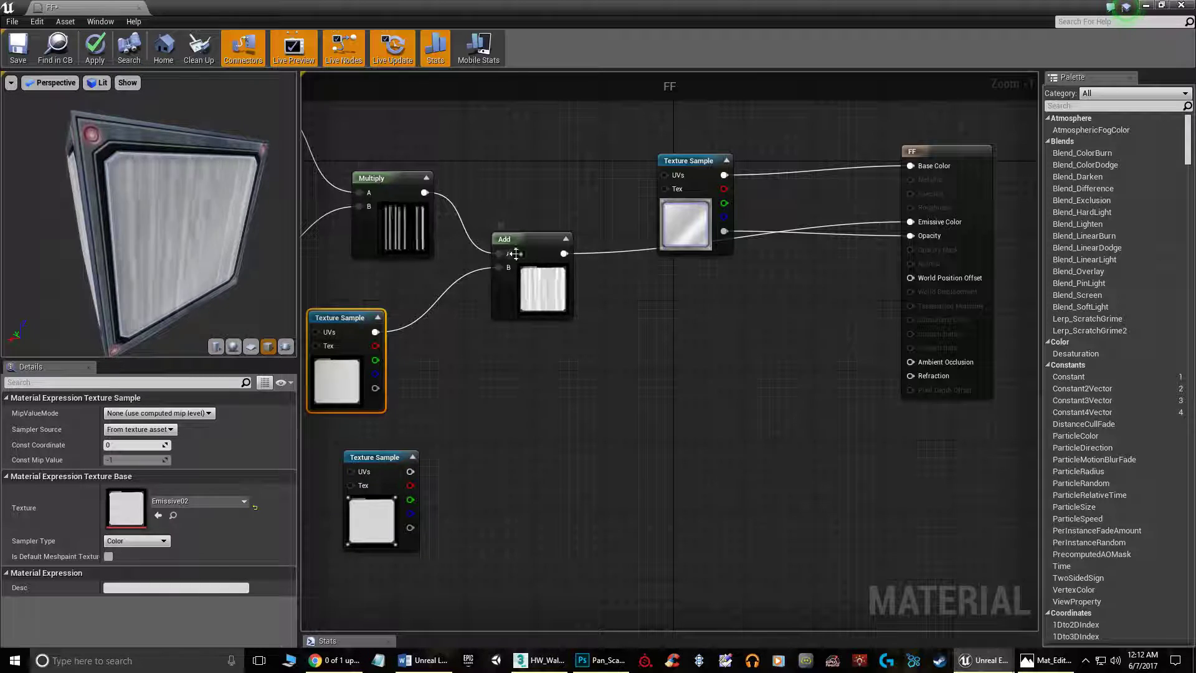
{"action": "left_click_drag", "start_coordinate": [528, 245], "coordinate": [534, 261]}
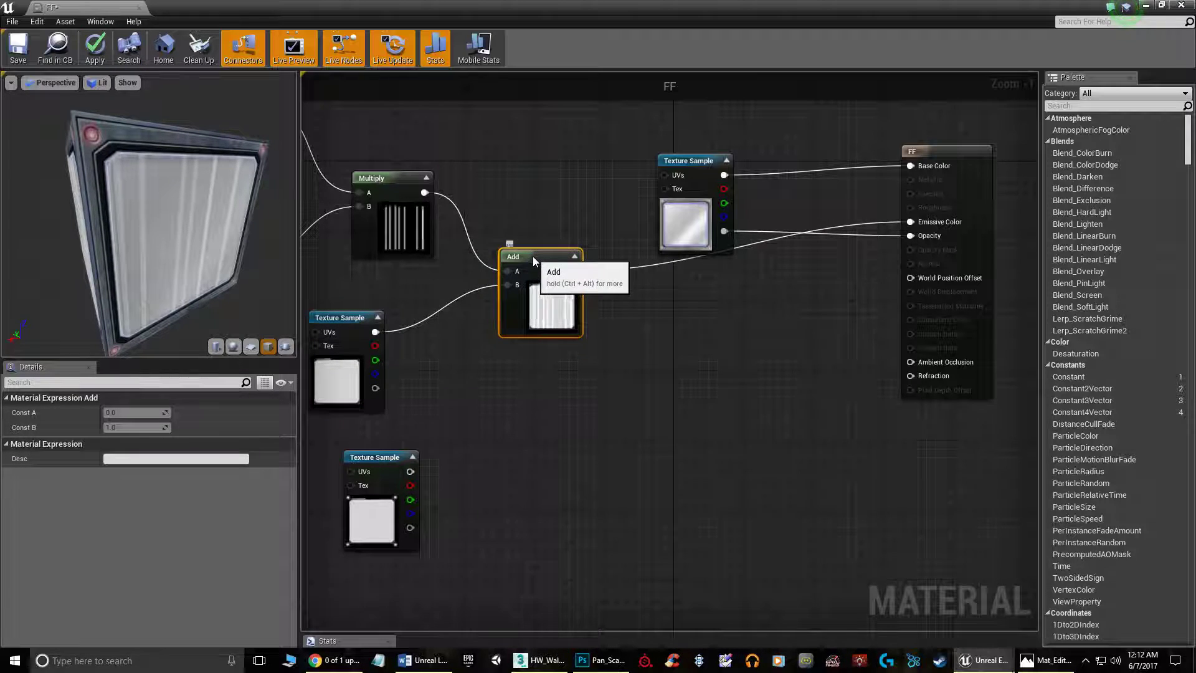
{"action": "left_click_drag", "start_coordinate": [345, 323], "coordinate": [389, 314]}
{"action": "left_click", "coordinate": [90, 50]}
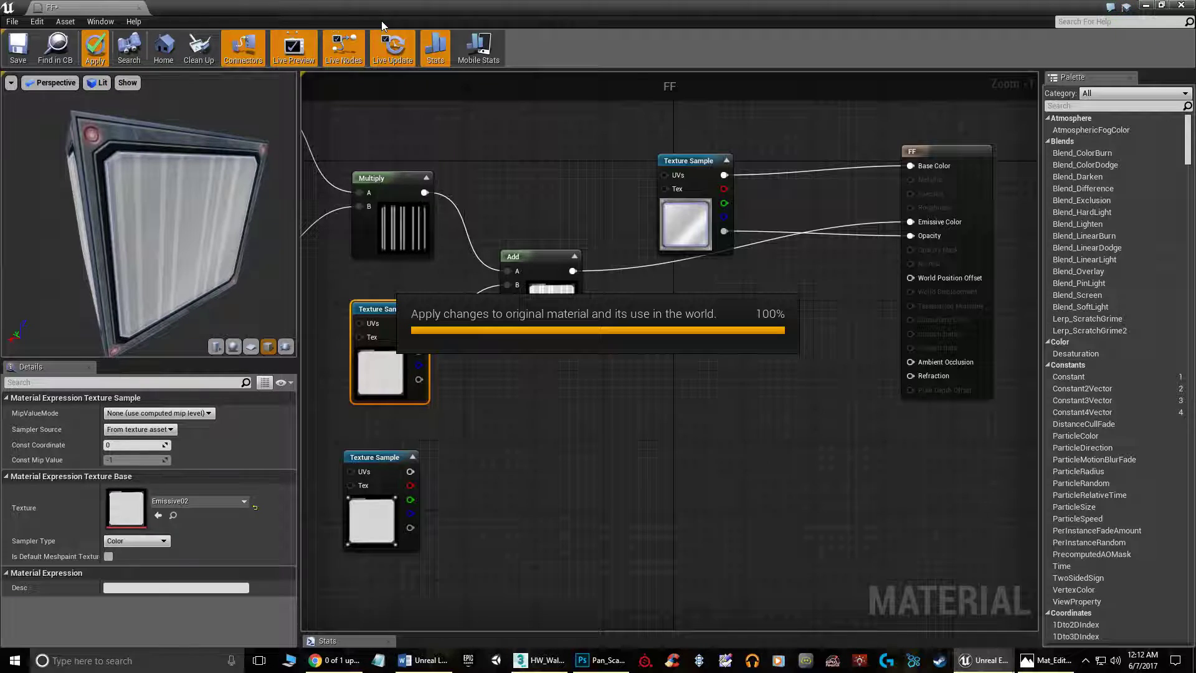
- Examine the updated force field material on the floor in the level viewport, then return to the Material Editor
{"action": "left_click_drag", "start_coordinate": [444, 5], "coordinate": [490, 400]}
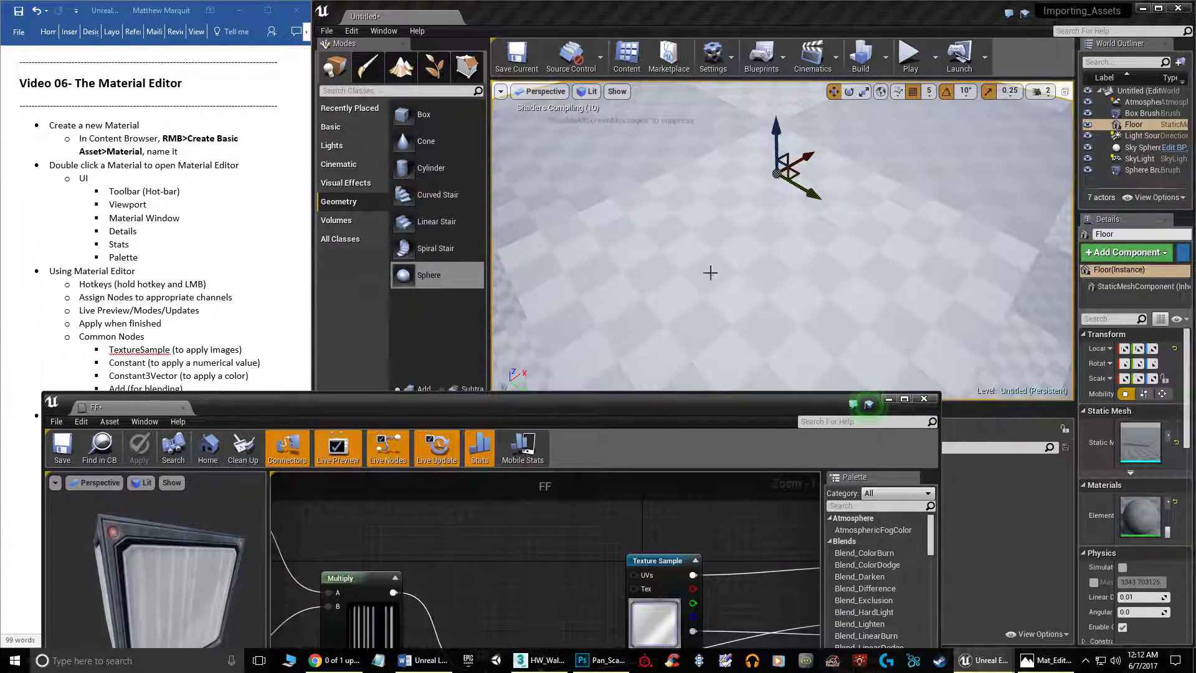
{"action": "scroll", "coordinate": [777, 225], "scroll_direction": "down", "scroll_amount": 5}
{"action": "scroll", "coordinate": [783, 219], "scroll_direction": "up", "scroll_amount": 4}
{"action": "mouse_move", "coordinate": [783, 219]}
{"action": "right_mouse_down"}
{"action": "mouse_move", "coordinate": [723, 209]}
{"action": "mouse_move", "coordinate": [817, 215]}
{"action": "mouse_move", "coordinate": [794, 209]}
{"action": "right_mouse_up"}
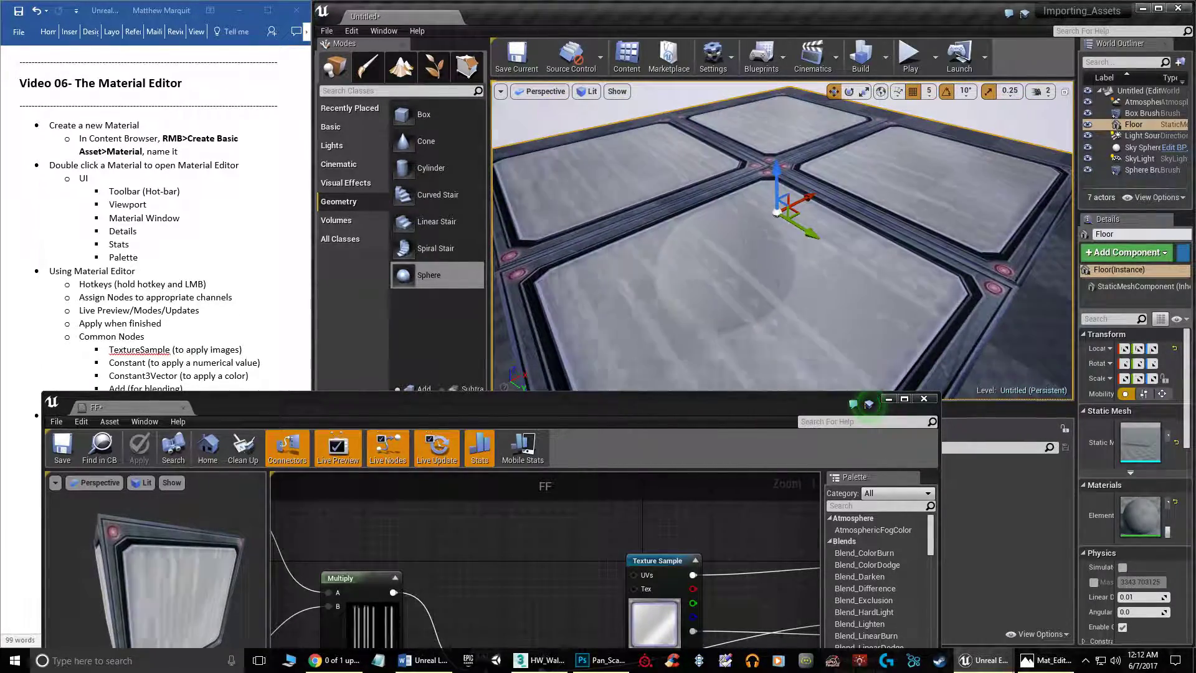
{"action": "left_click", "coordinate": [905, 399]}
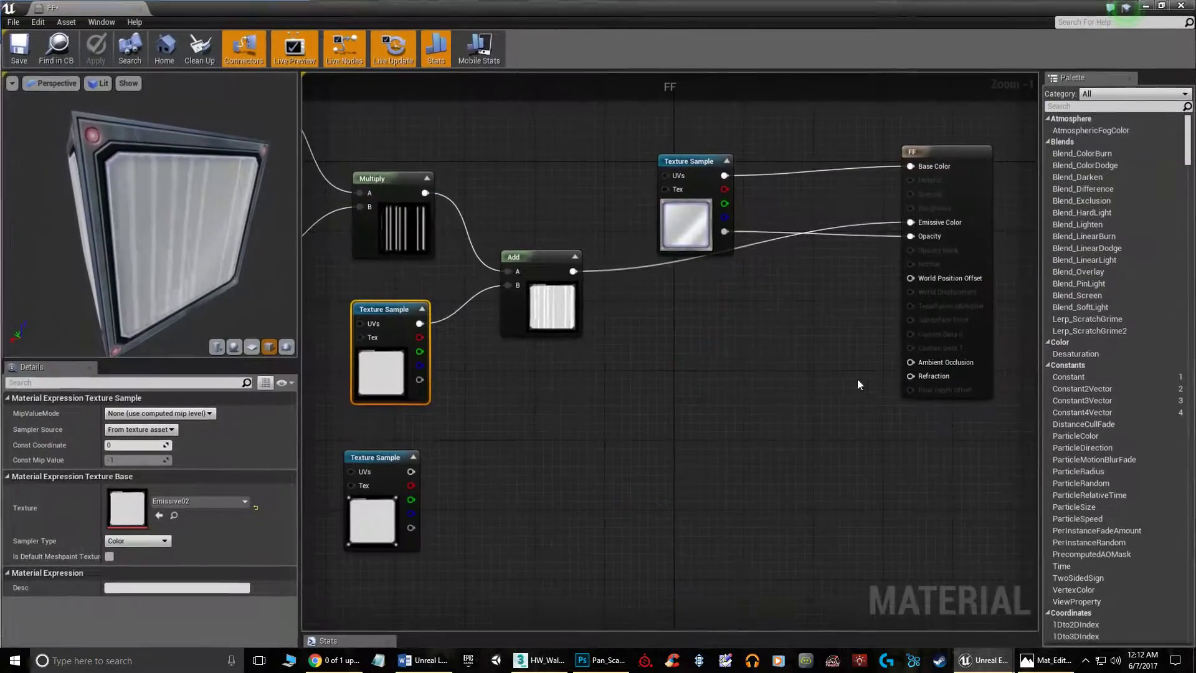
- Duplicate the Multiply node, place the copy beyond the last Add node, and wire the Add output into its A input
{"action": "right_click_drag", "start_coordinate": [665, 363], "coordinate": [680, 339]}
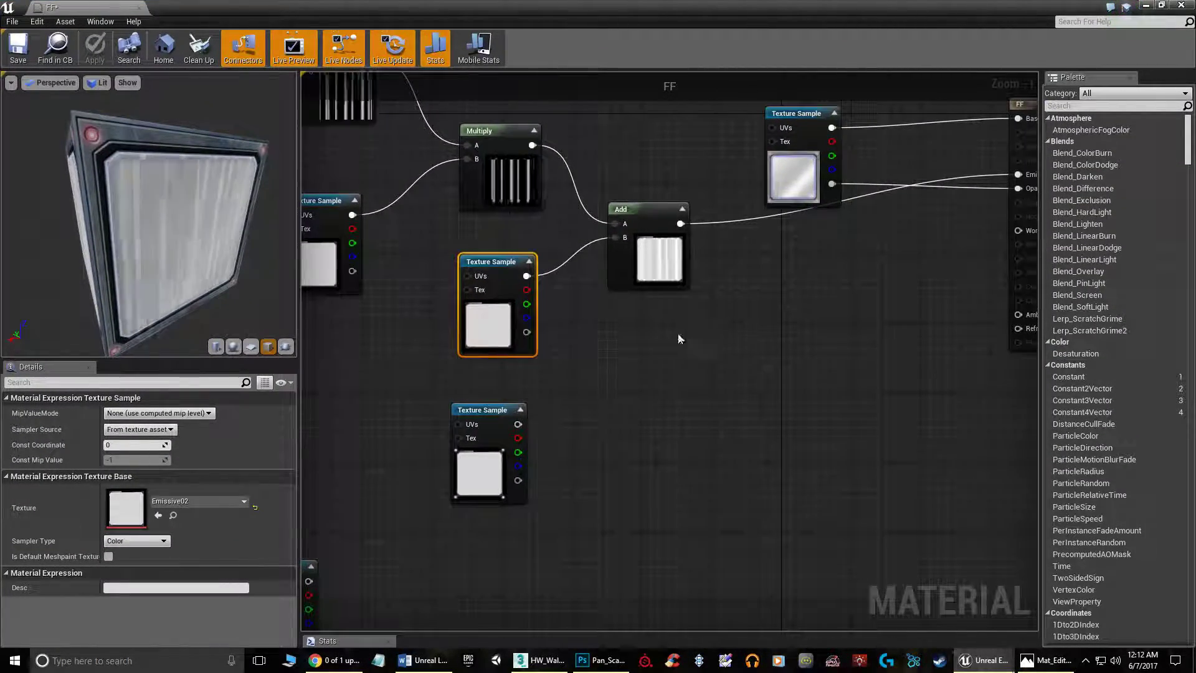
{"action": "left_click", "coordinate": [493, 137]}
{"action": "key", "text": "ctrl+w"}
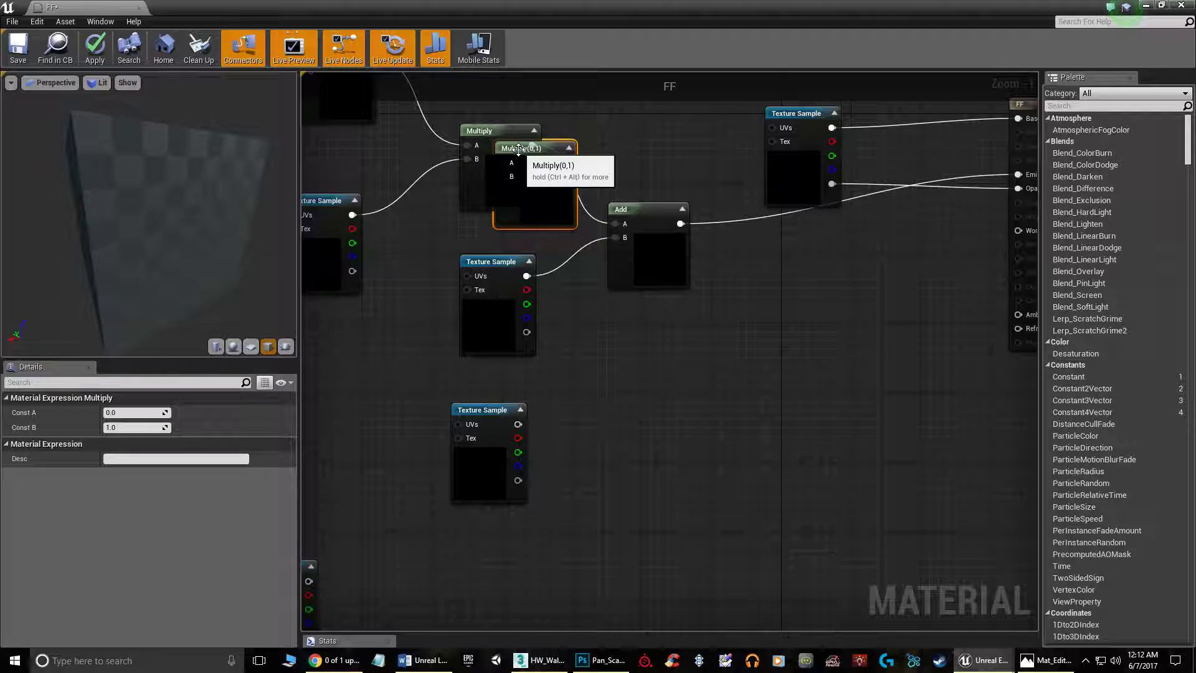
{"action": "left_click_drag", "start_coordinate": [519, 148], "coordinate": [756, 305]}
{"action": "left_click_drag", "start_coordinate": [681, 223], "coordinate": [675, 286]}
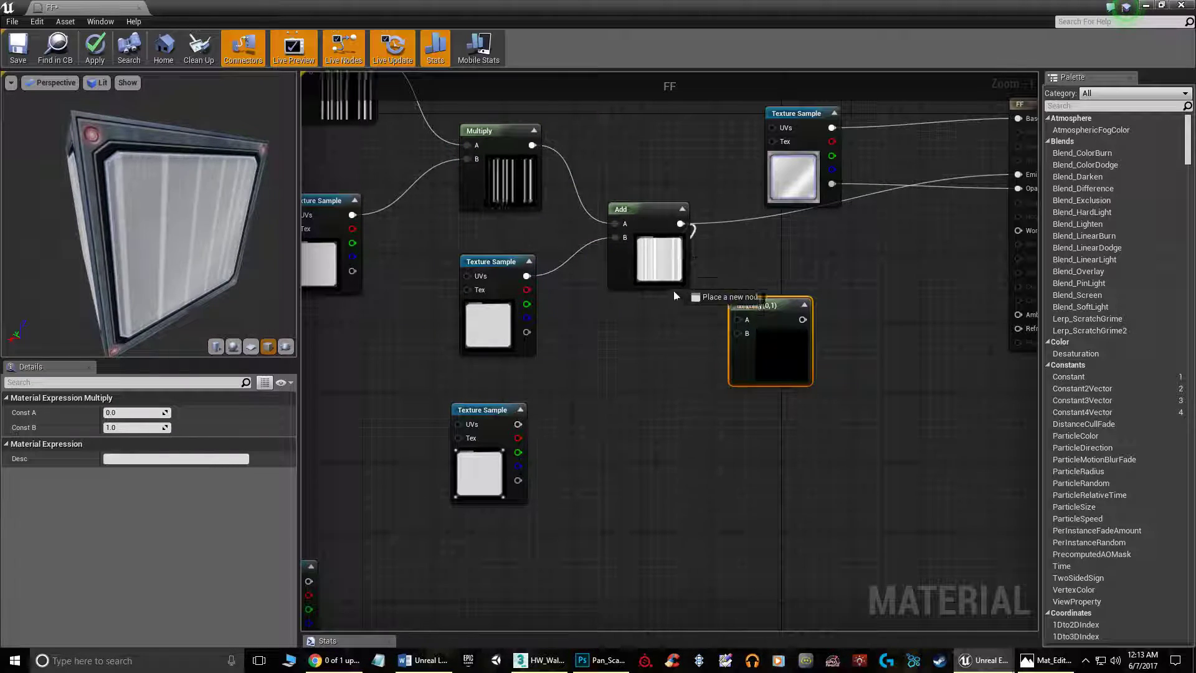
{"action": "left_click_drag", "start_coordinate": [737, 320], "coordinate": [790, 285]}
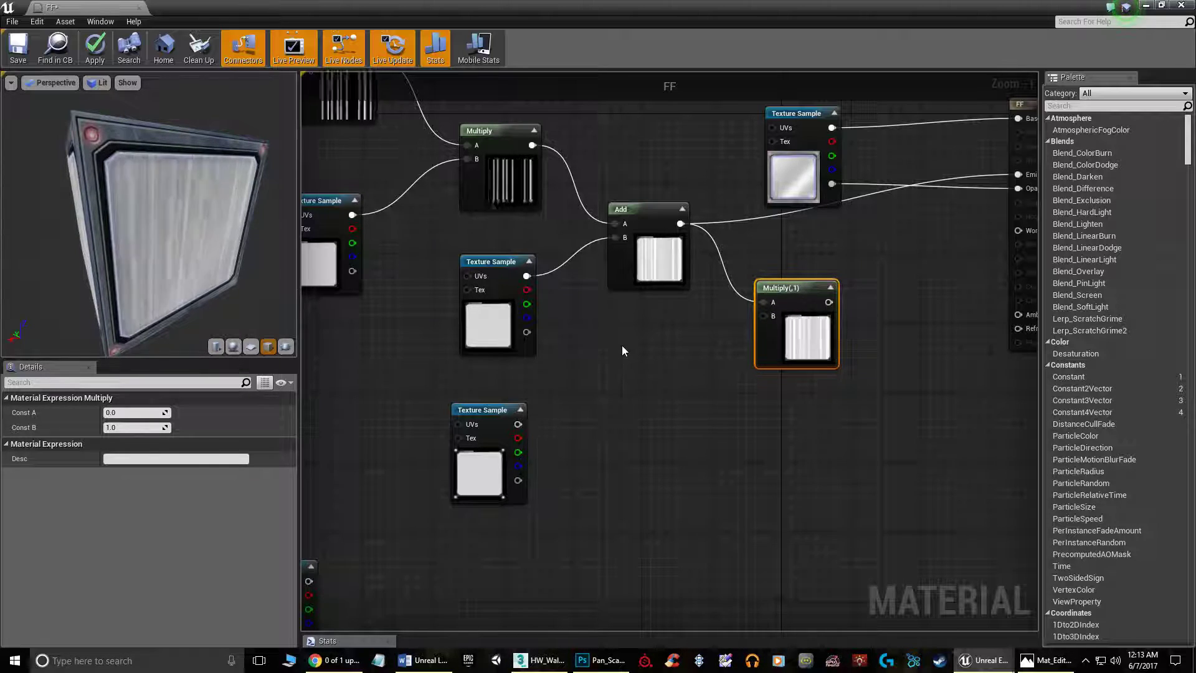
- Add a Constant node below the last Add node and connect it to the new Multiply's B input
{"action": "left_click", "coordinate": [637, 352]}
{"action": "left_click_drag", "start_coordinate": [643, 352], "coordinate": [672, 359]}
{"action": "left_click_drag", "start_coordinate": [766, 320], "coordinate": [765, 316]}
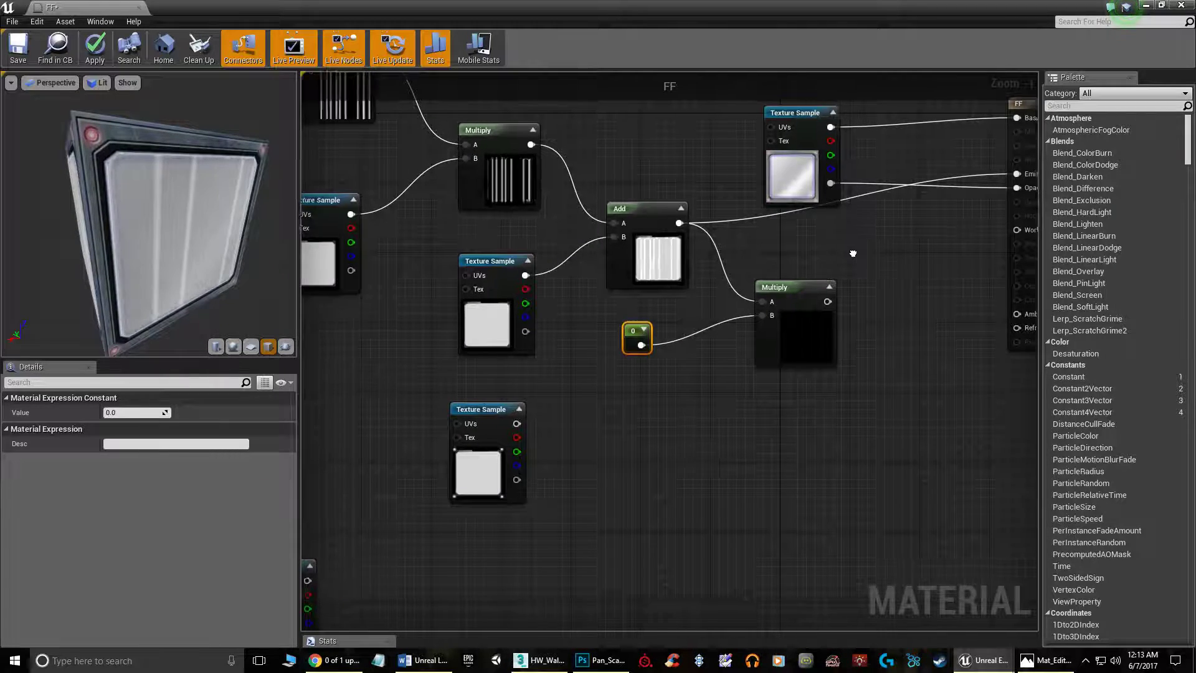
{"action": "right_click_drag", "start_coordinate": [647, 328], "coordinate": [574, 329]}
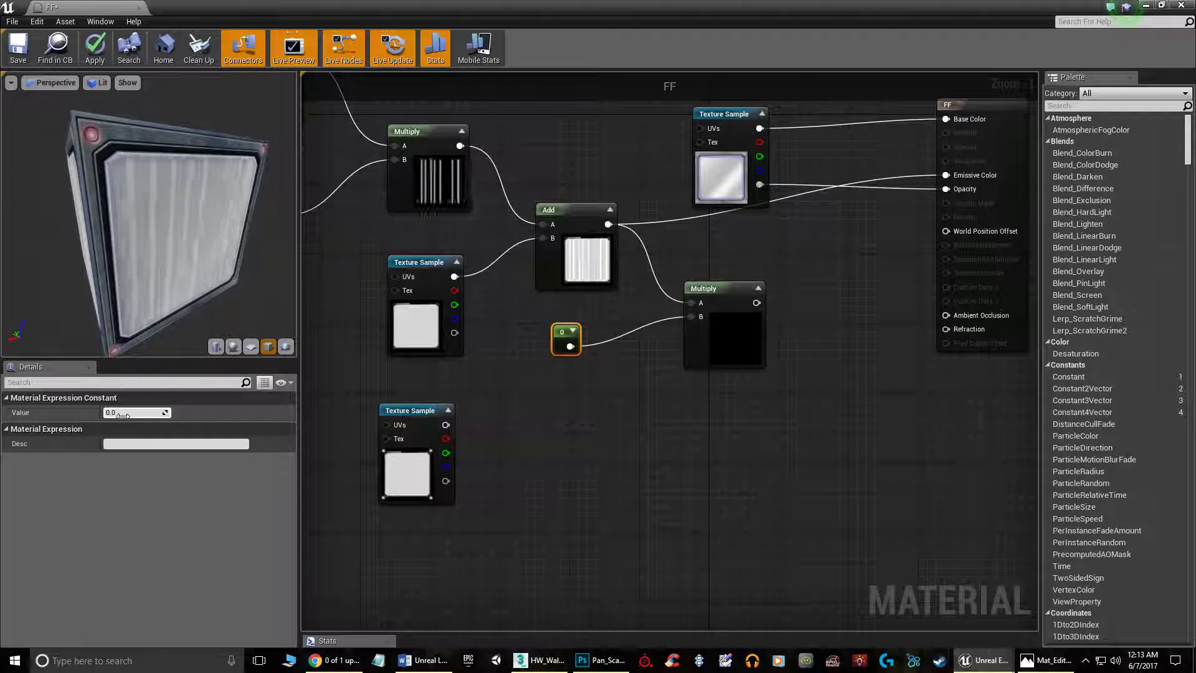
- Try values of 1, 2 and 20 for the constant feeding the new Multiply node
{"action": "type", "text": "1"}
{"action": "key", "text": "Return"}
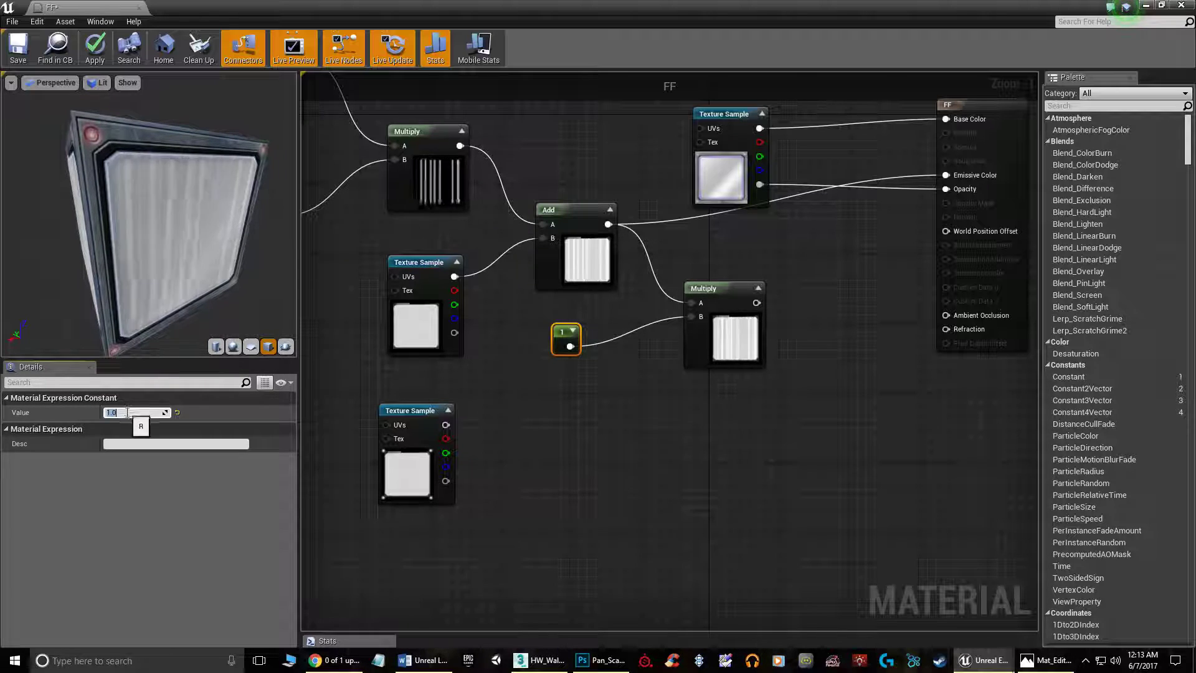
{"action": "type", "text": "2"}
{"action": "key", "text": "Return"}
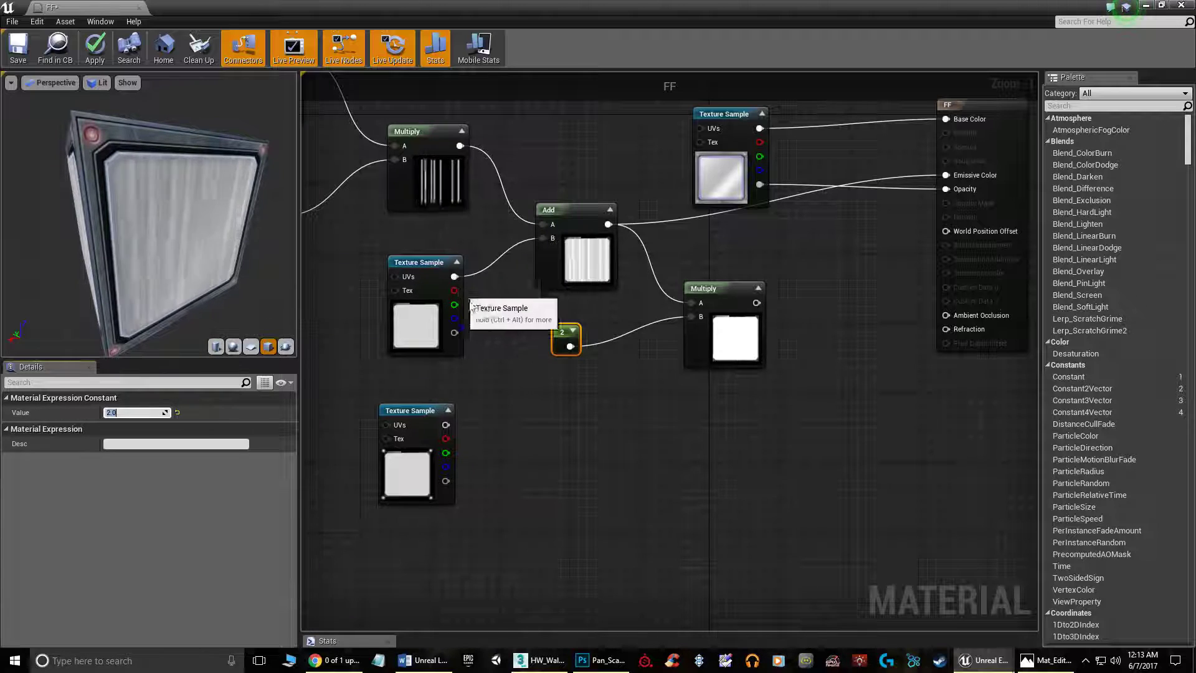
{"action": "type", "text": "20"}
{"action": "key", "text": "Return"}
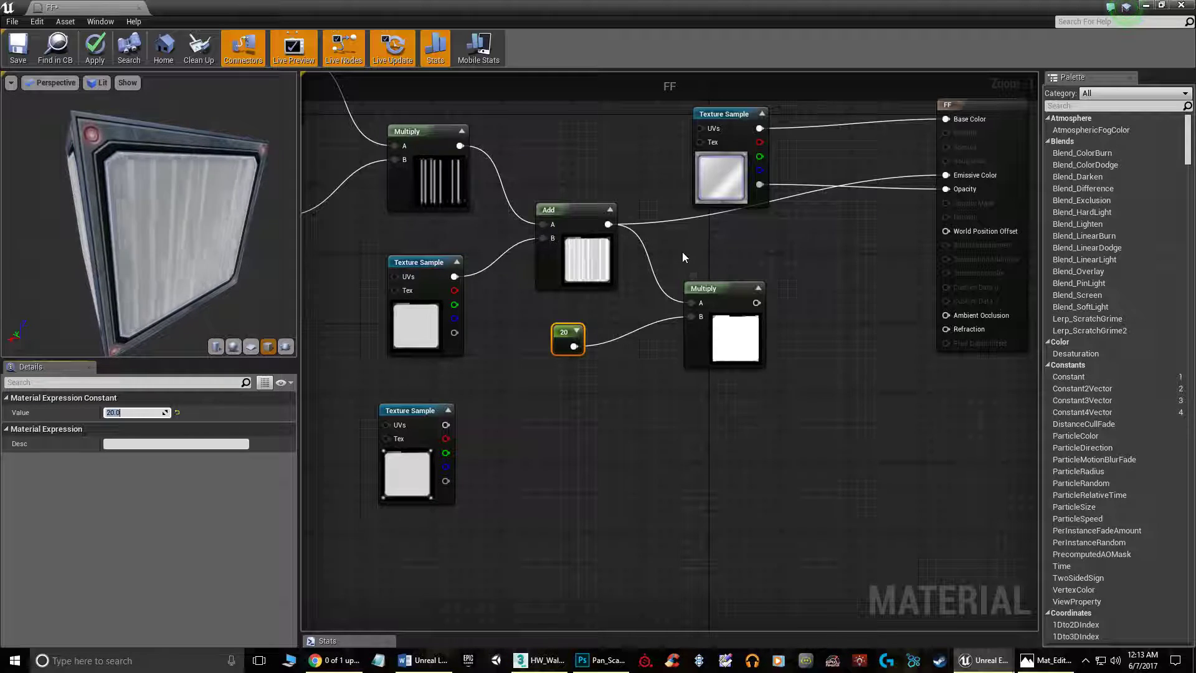
- Connect the new Multiply node's output to Emissive Color, replacing the Add node's connection
{"action": "right_click_drag", "start_coordinate": [801, 305], "coordinate": [721, 352]}
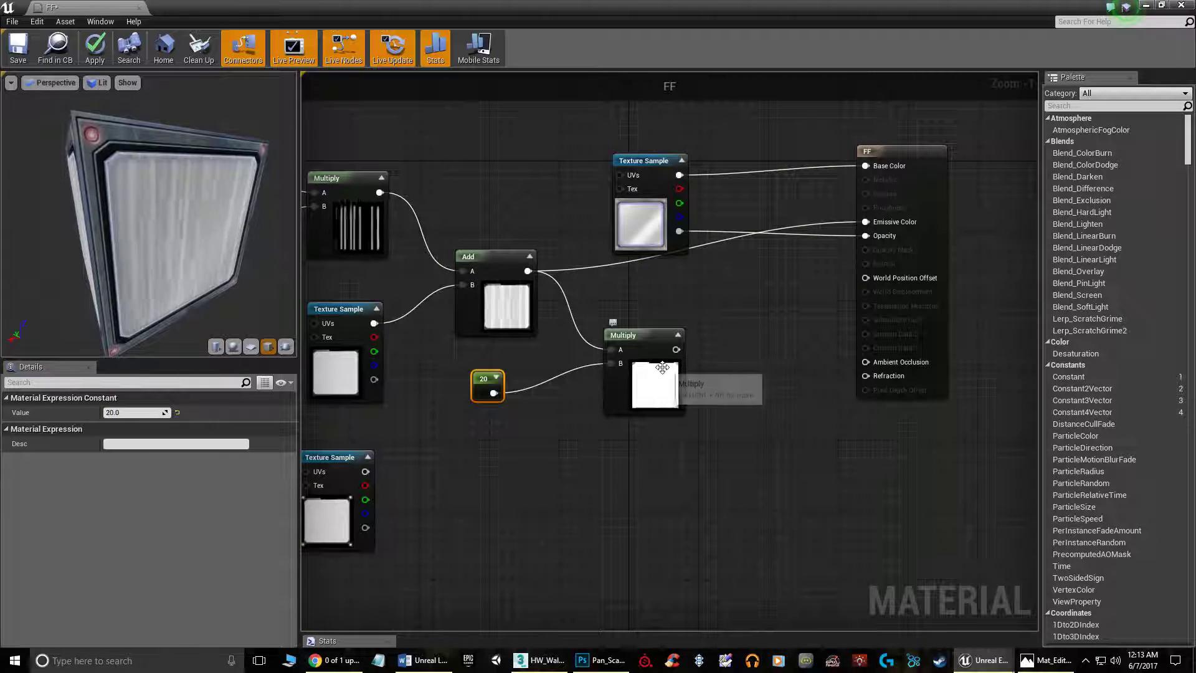
{"action": "left_click_drag", "start_coordinate": [676, 348], "coordinate": [821, 301]}
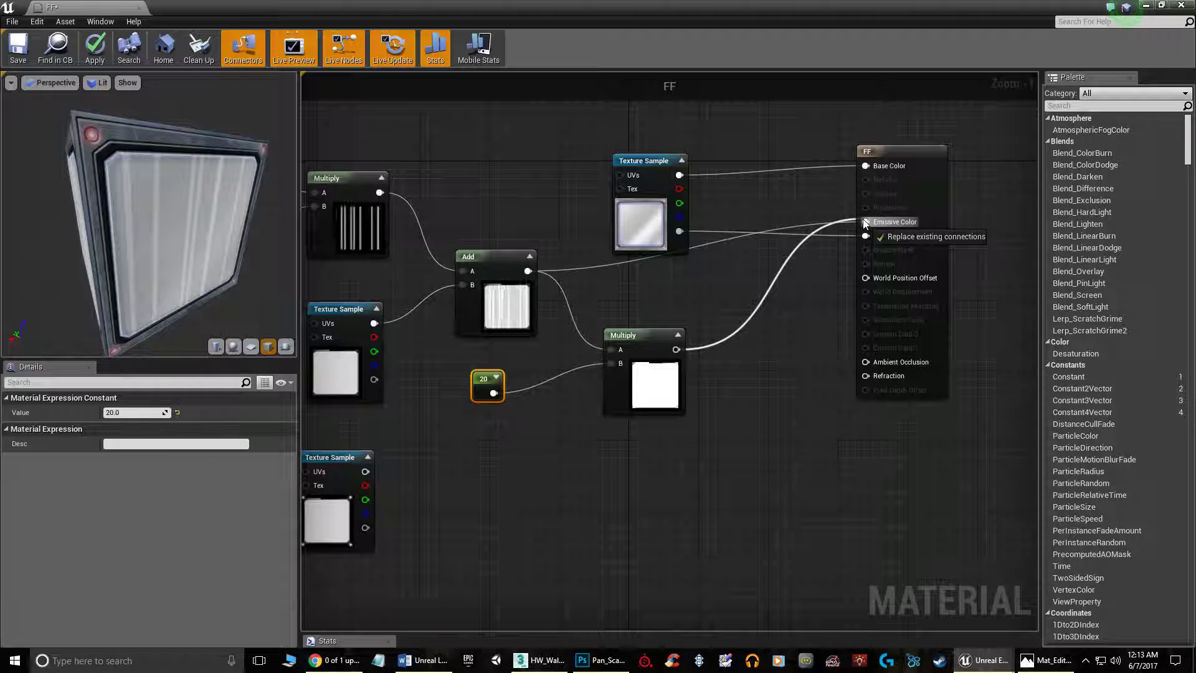
{"action": "left_click_drag", "start_coordinate": [866, 224], "coordinate": [866, 223]}
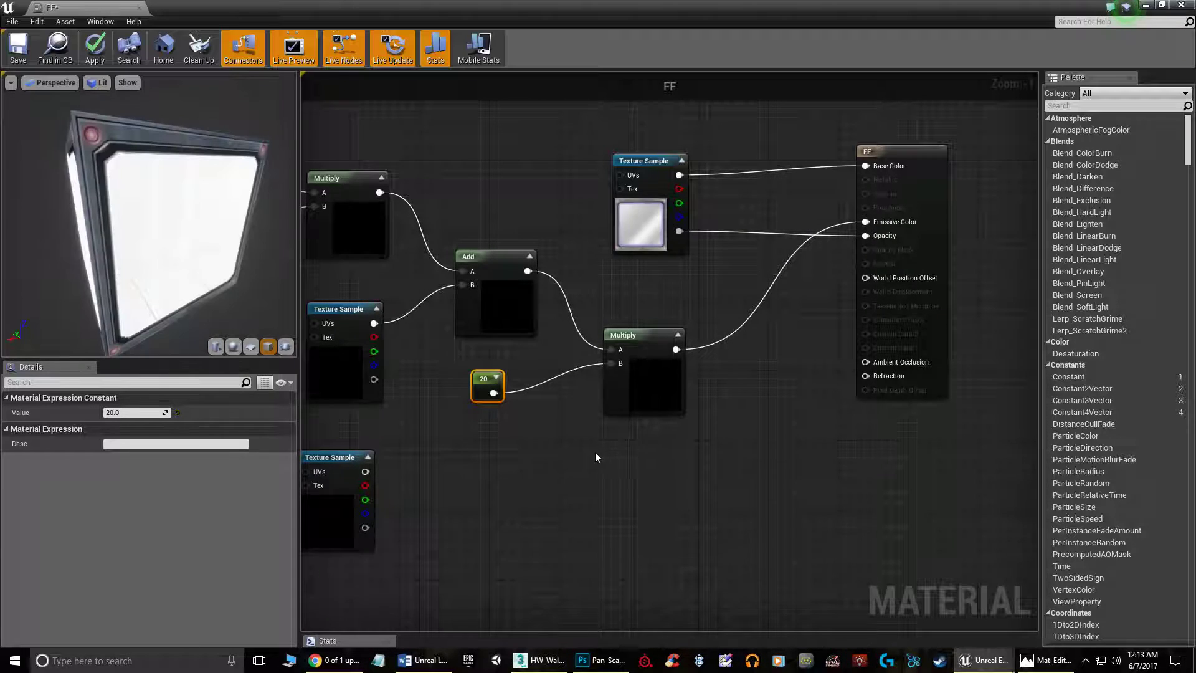
- Set the multiplier constant to 2, apply the material, and check the floor in the level before returning to the Material Editor
{"action": "right_click_drag", "start_coordinate": [574, 458], "coordinate": [653, 443]}
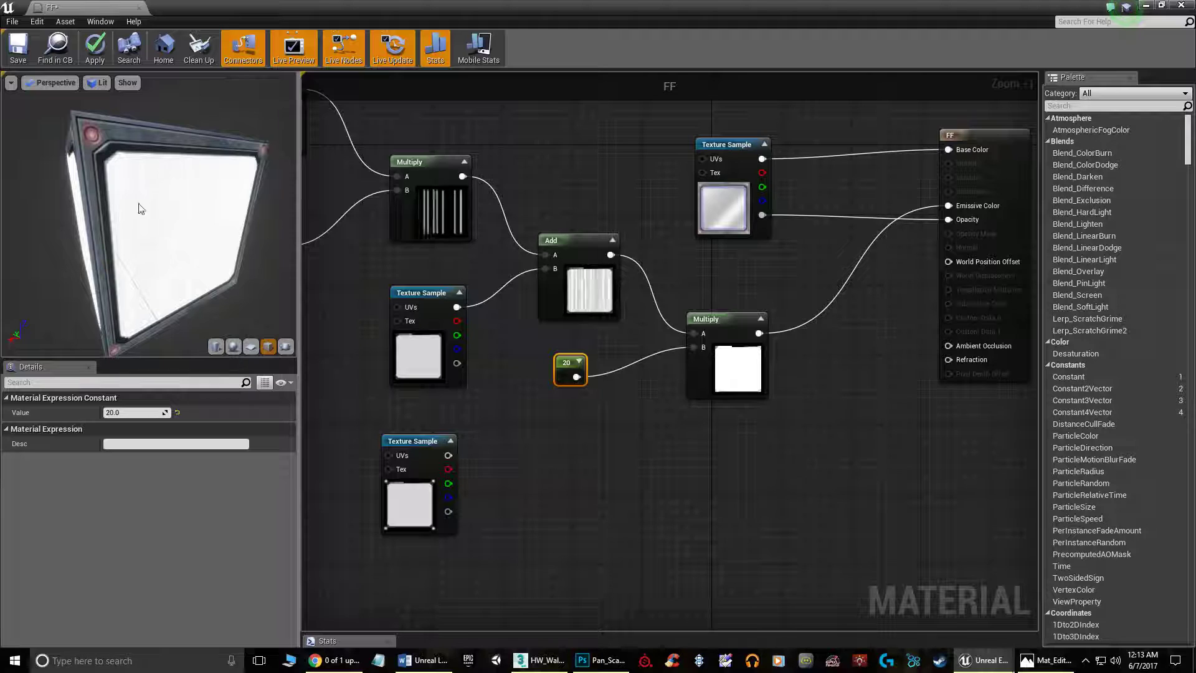
{"action": "left_click", "coordinate": [134, 413]}
{"action": "type", "text": "2"}
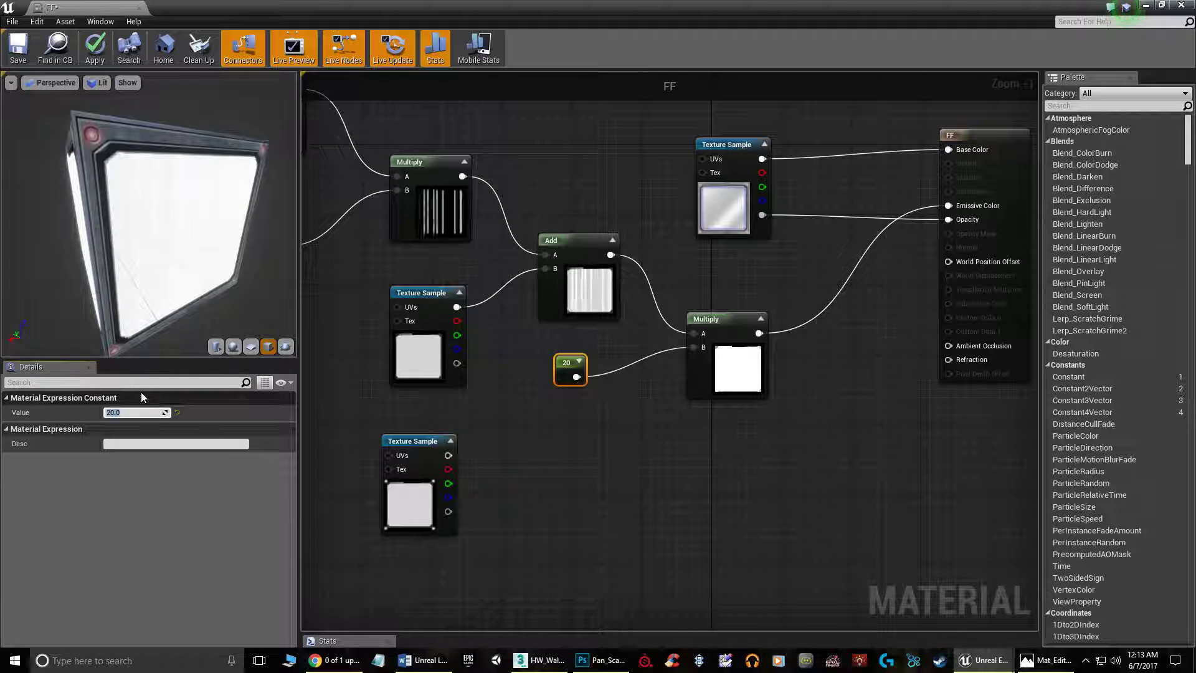
{"action": "key", "text": "Return"}
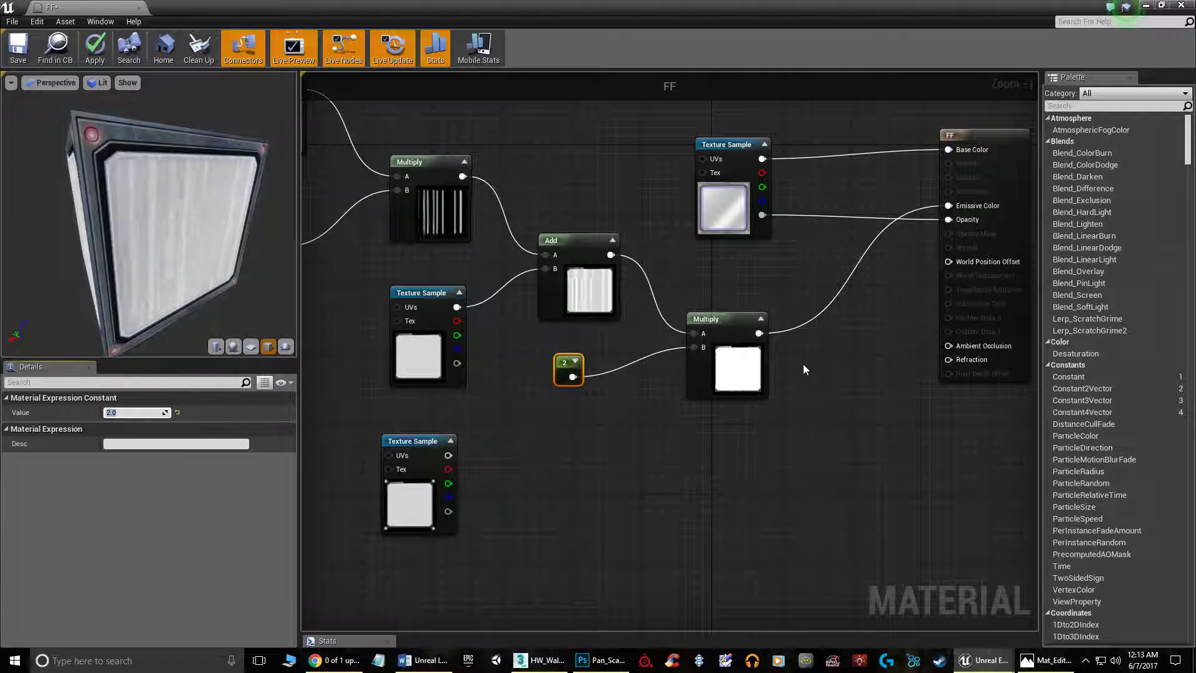
{"action": "left_click", "coordinate": [96, 49]}
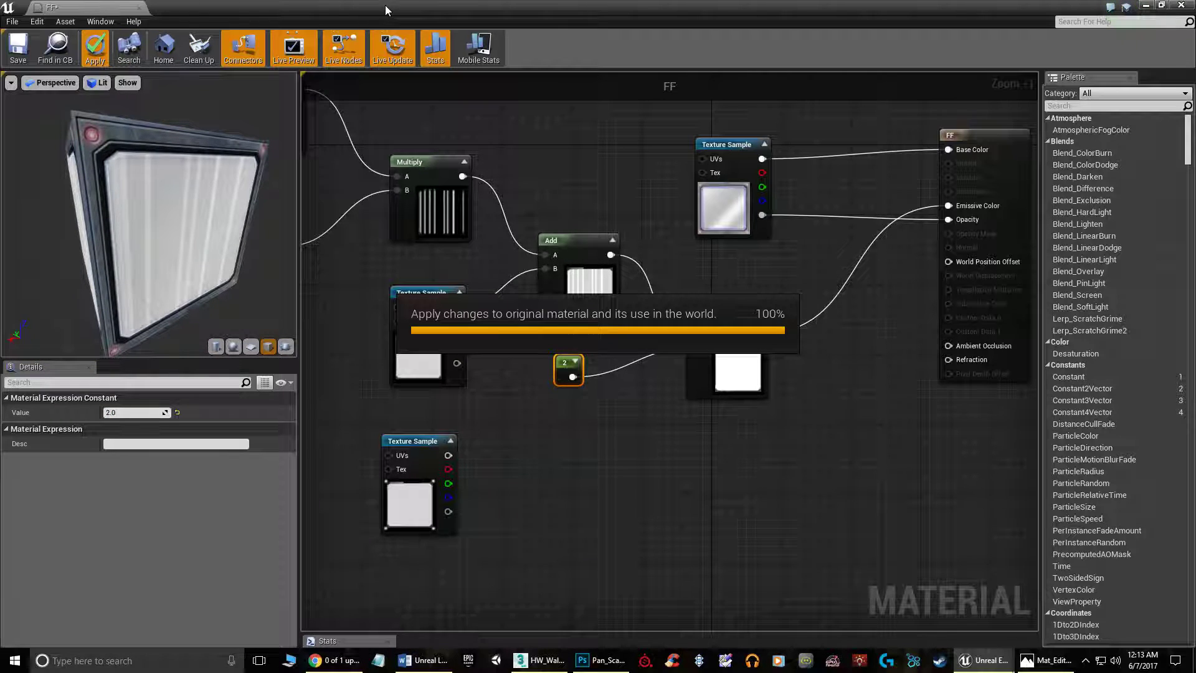
{"action": "left_click_drag", "start_coordinate": [455, 7], "coordinate": [556, 522]}
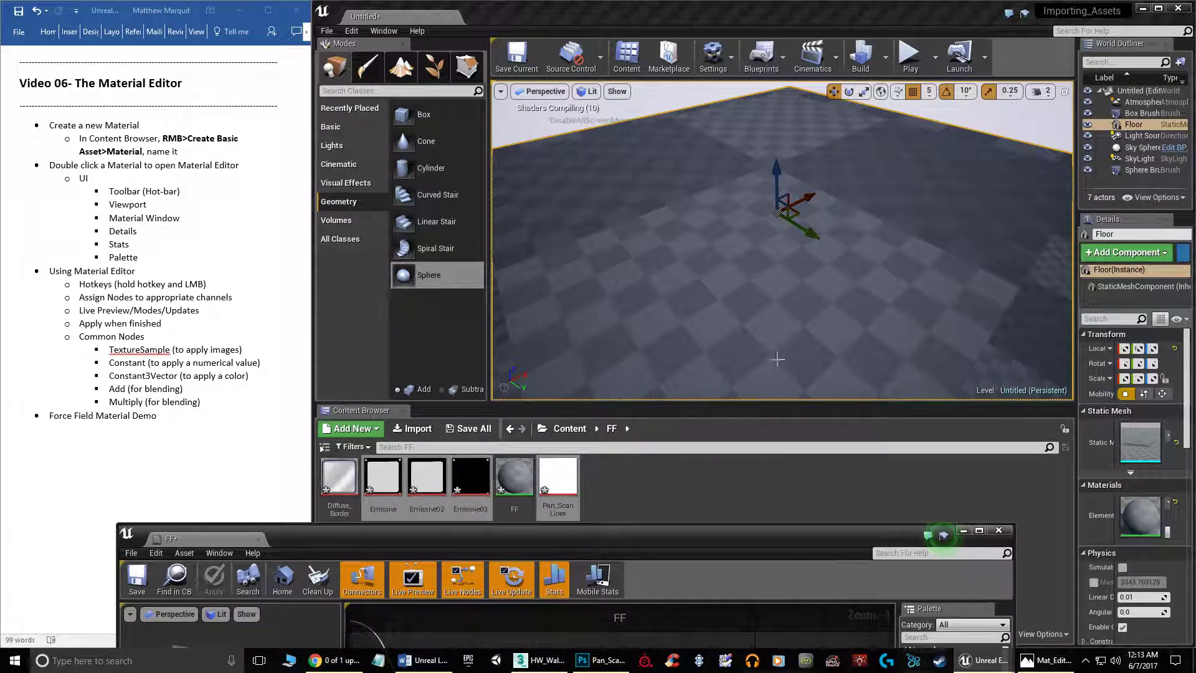
{"action": "left_click", "coordinate": [979, 531]}
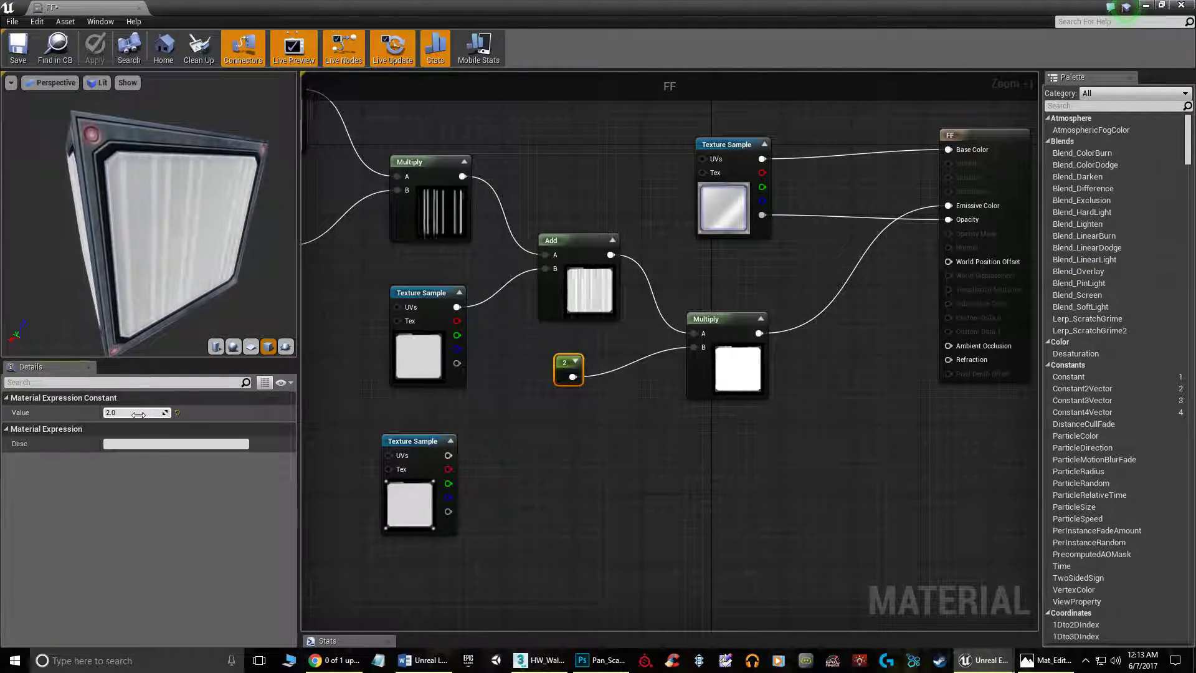
- Set the multiplier constant to 10, apply the material, and inspect the glowing floor up close in the level viewport
{"action": "key", "text": "Return"}
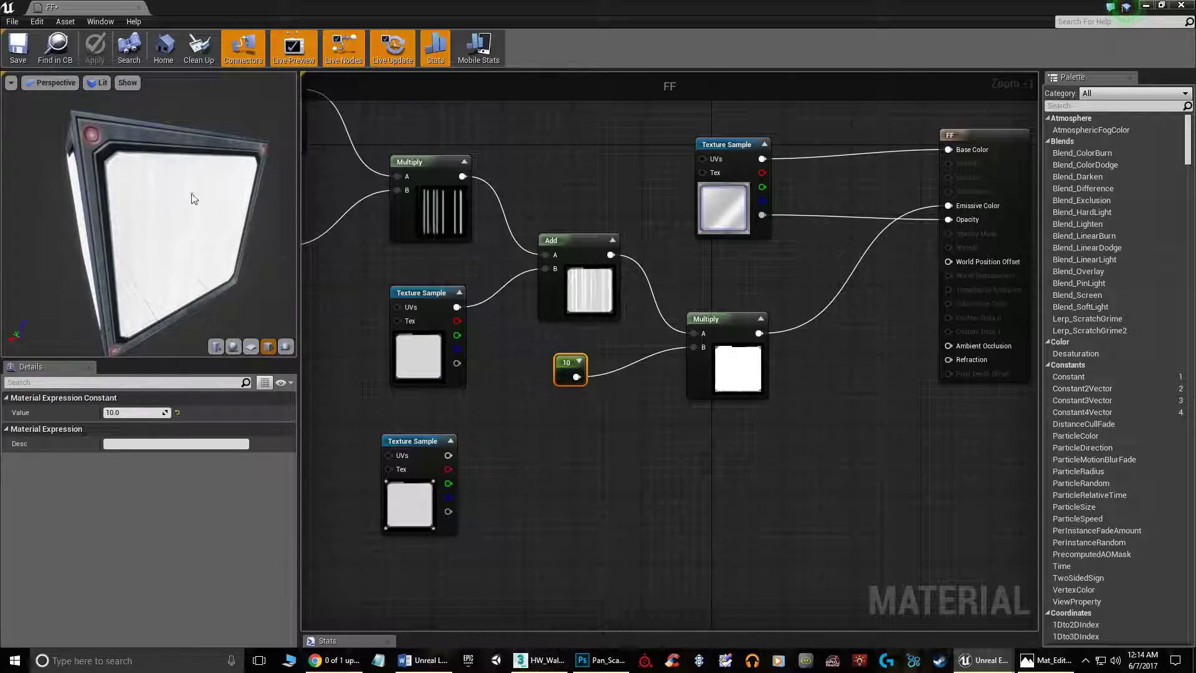
{"action": "left_click_drag", "start_coordinate": [627, 6], "coordinate": [637, 479]}
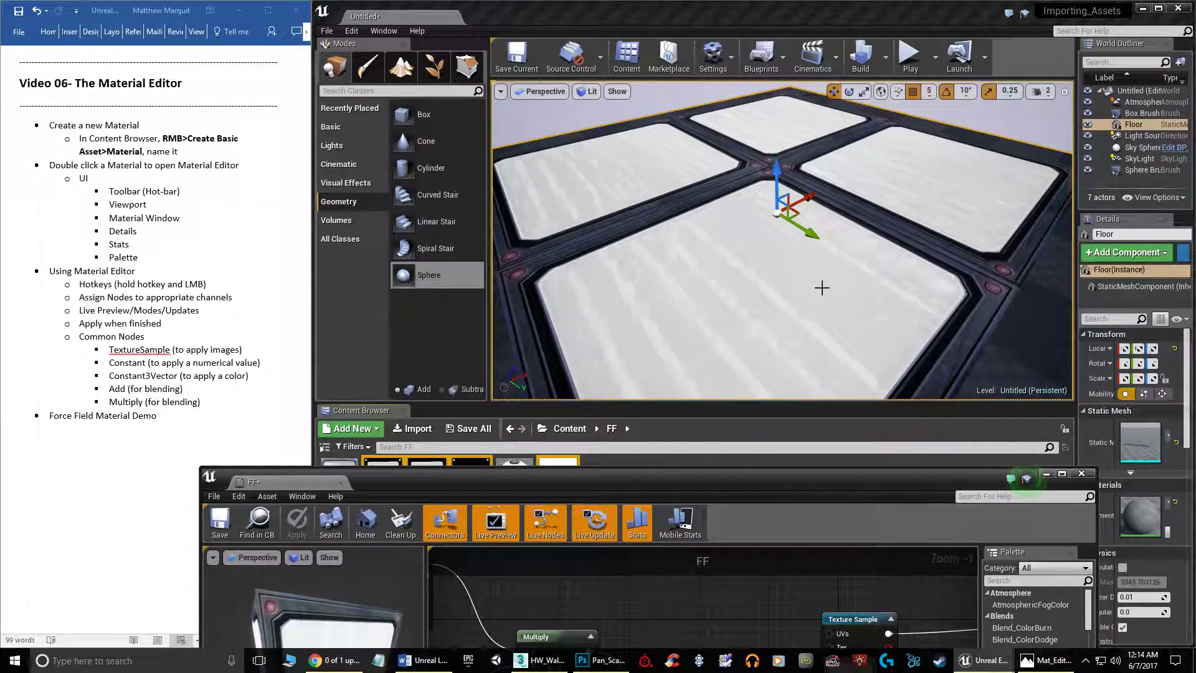
{"action": "right_click_drag", "start_coordinate": [783, 240], "coordinate": [820, 283]}
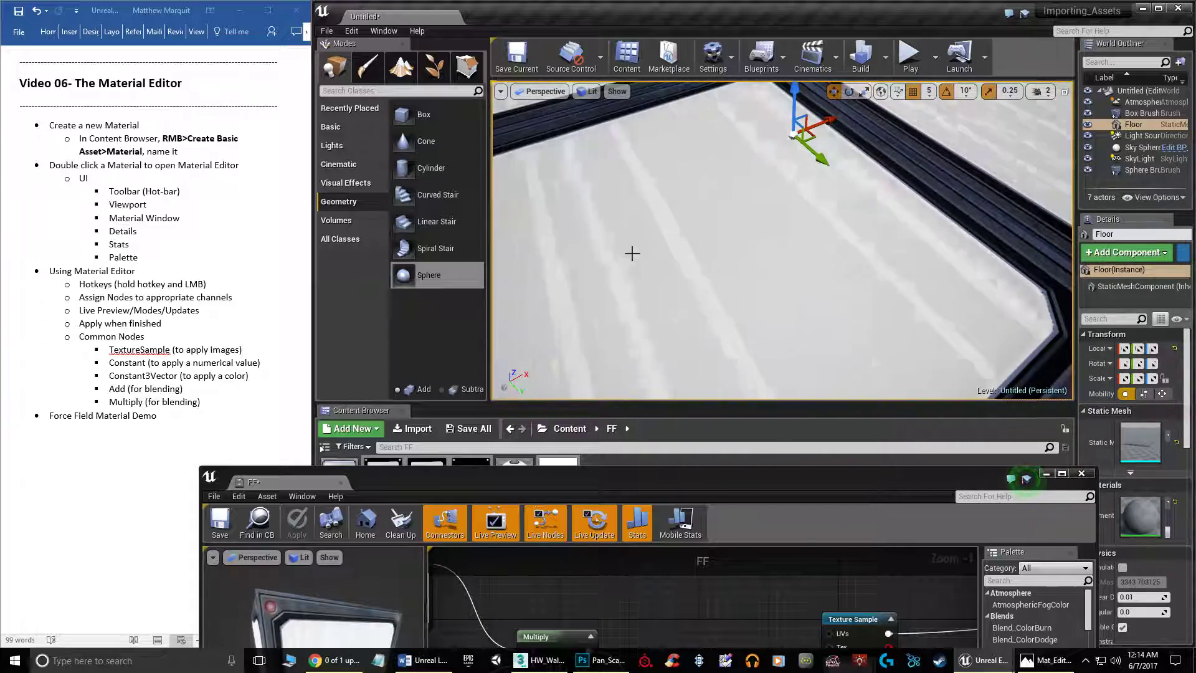
{"action": "key", "text": "s"}
{"action": "mouse_move", "coordinate": [798, 240]}
{"action": "right_mouse_down"}
{"action": "mouse_move", "coordinate": [760, 199]}
{"action": "mouse_move", "coordinate": [771, 227]}
{"action": "mouse_move", "coordinate": [805, 237]}
{"action": "right_mouse_up"}
{"action": "key", "text": "w"}
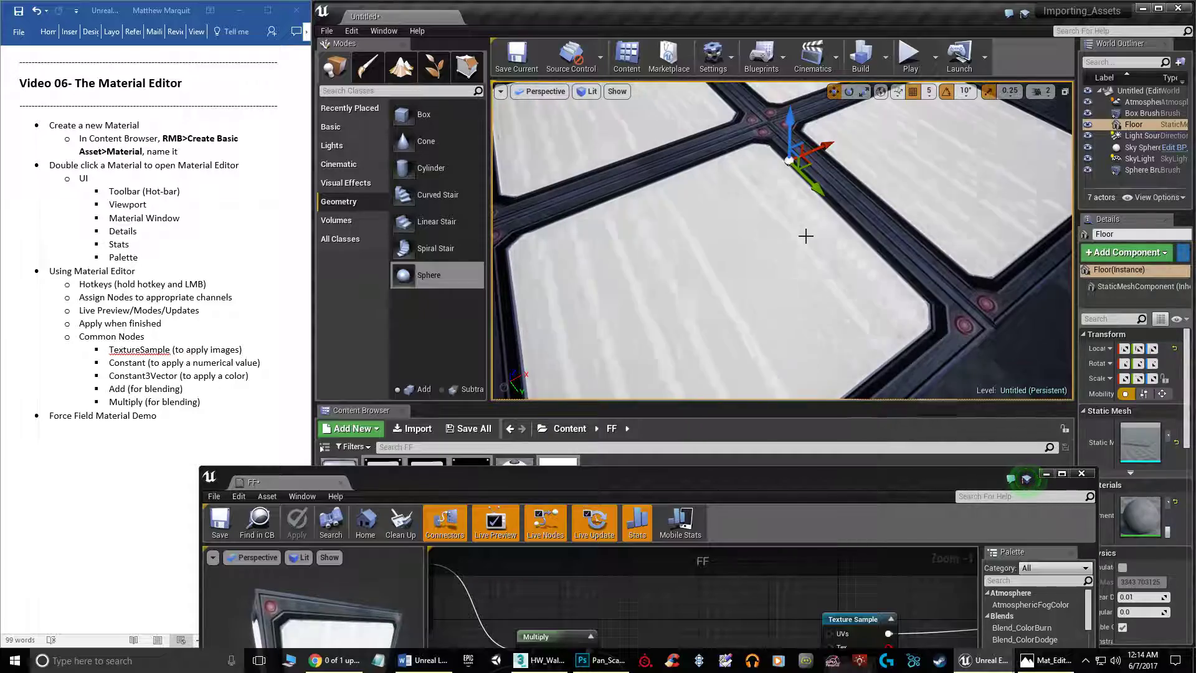
- Return to the FF material graph and add a Constant3Vector node below the constant of 10
{"action": "left_click_drag", "start_coordinate": [793, 484], "coordinate": [724, 71]}
{"action": "scroll", "coordinate": [744, 461], "scroll_direction": "down", "scroll_amount": 3}
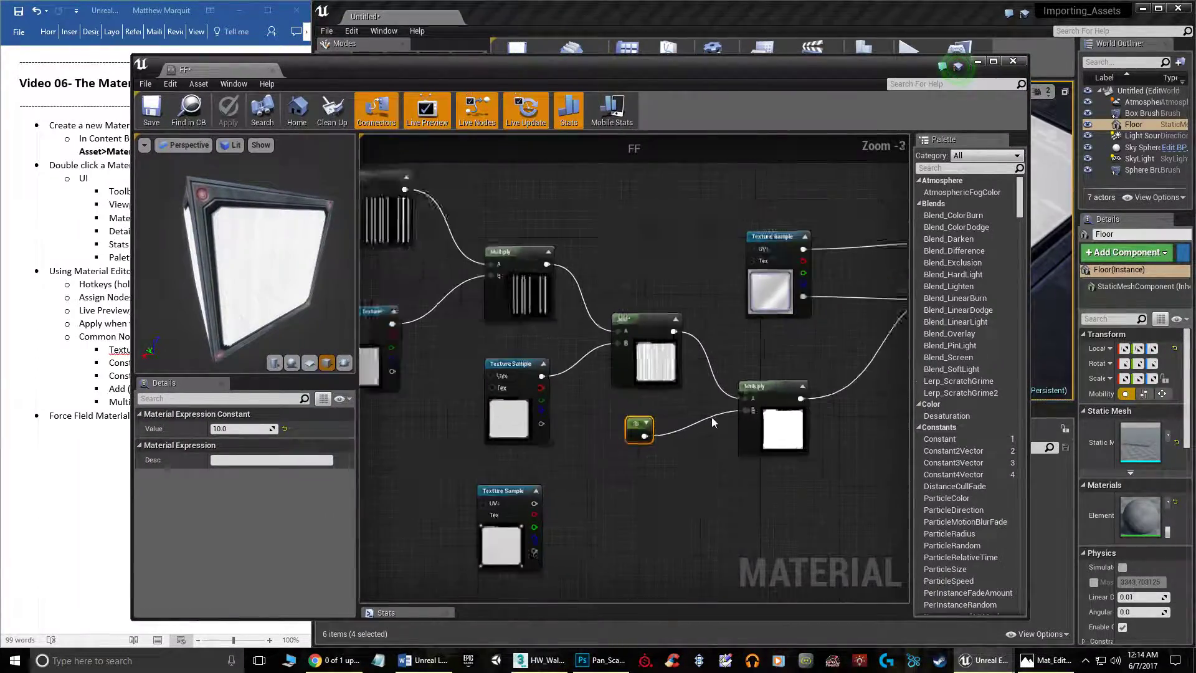
{"action": "scroll", "coordinate": [649, 358], "scroll_direction": "up", "scroll_amount": 3}
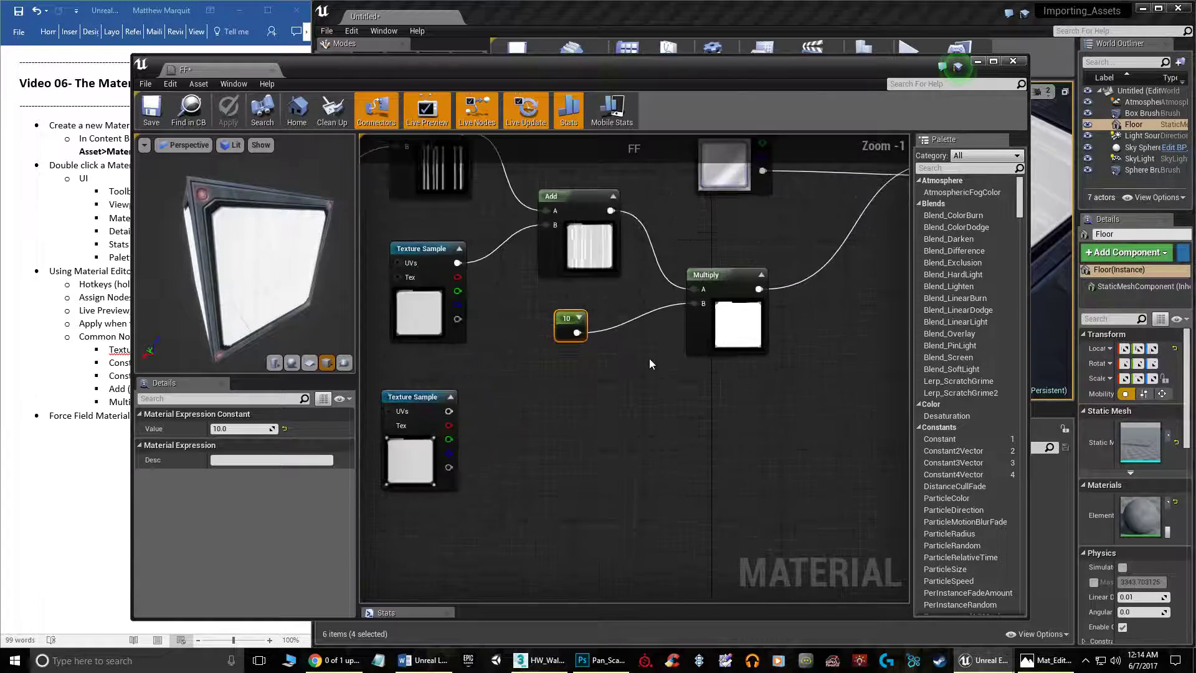
{"action": "right_click_drag", "start_coordinate": [604, 440], "coordinate": [705, 394]}
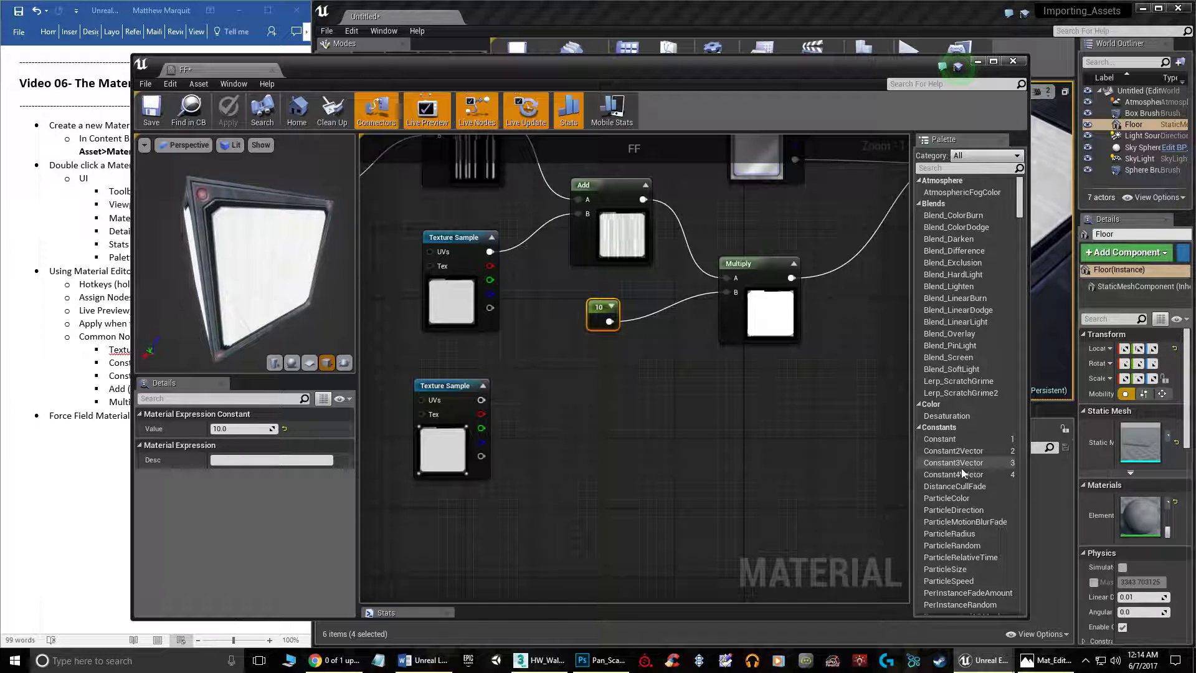
{"action": "left_click_drag", "start_coordinate": [962, 465], "coordinate": [788, 430]}
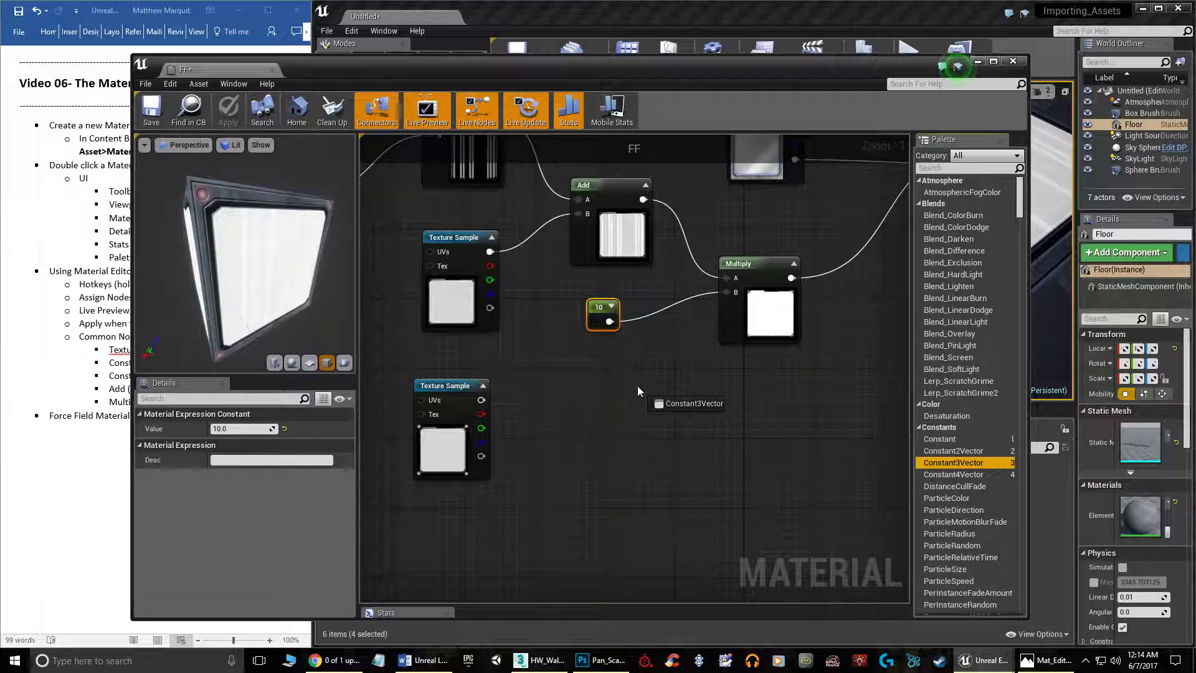
{"action": "left_click_drag", "start_coordinate": [638, 387], "coordinate": [638, 387]}
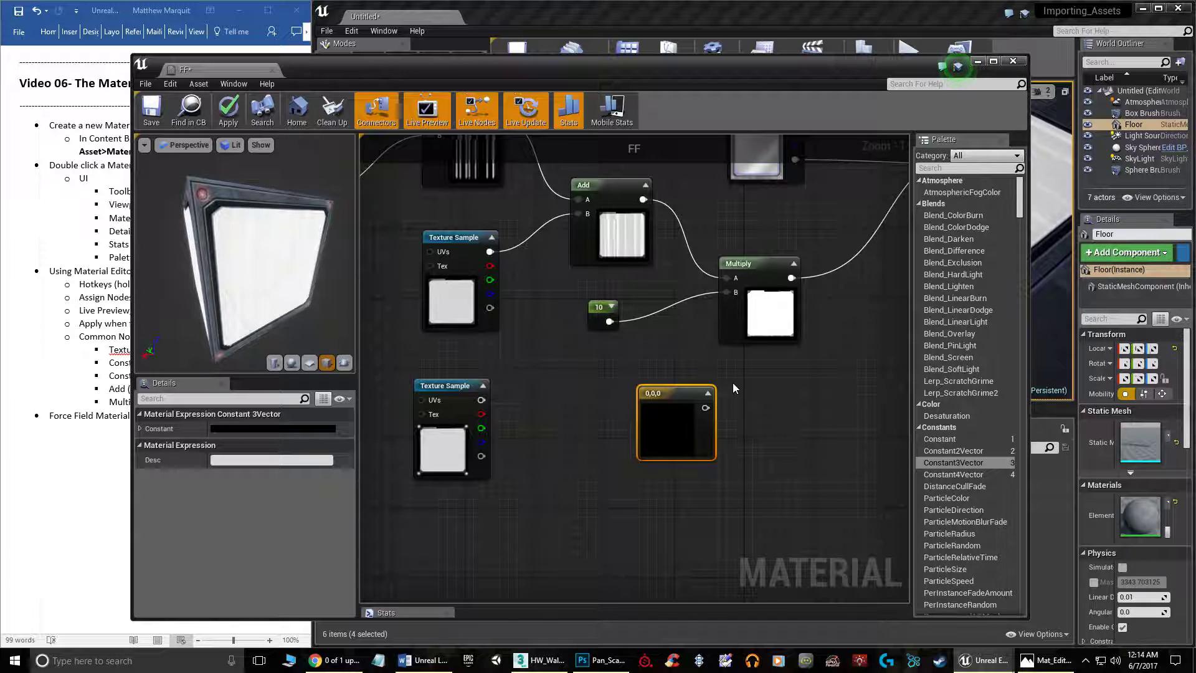
- Set the Constant3Vector's color to a blue of about R 0.126, G 0.112, B 0.725
{"action": "scroll", "coordinate": [733, 388], "scroll_direction": "up", "scroll_amount": 1}
{"action": "double_click", "coordinate": [662, 434]}
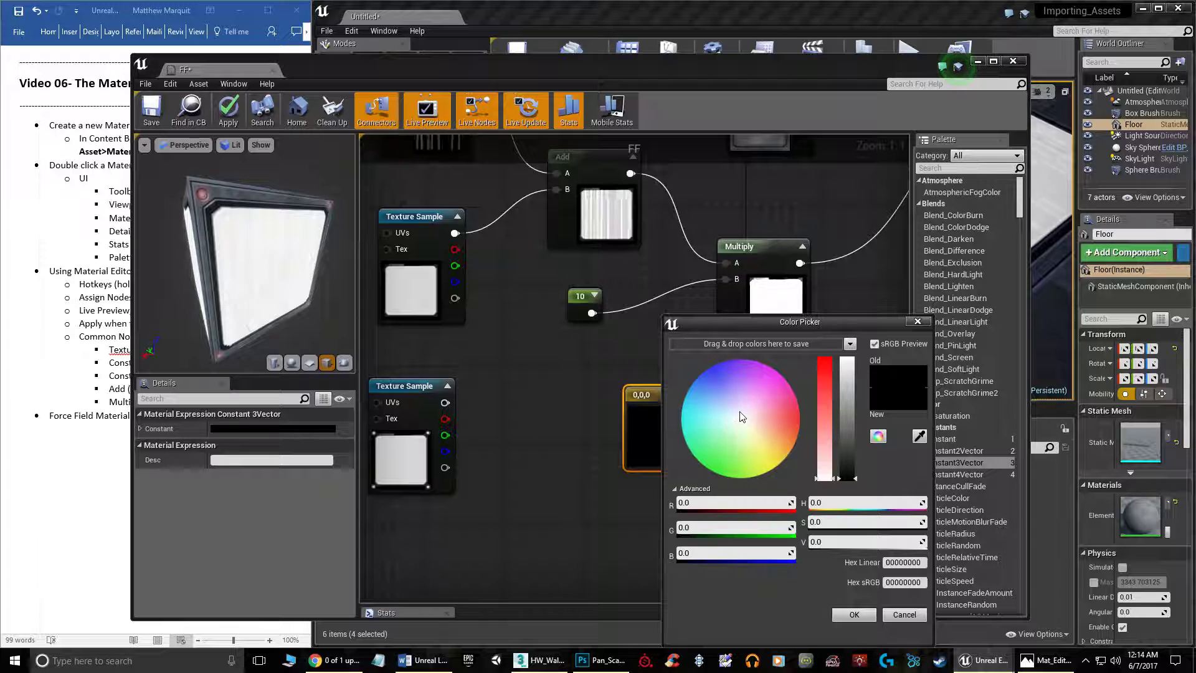
{"action": "left_click", "coordinate": [723, 386]}
{"action": "left_click", "coordinate": [829, 378]}
{"action": "left_click", "coordinate": [851, 391]}
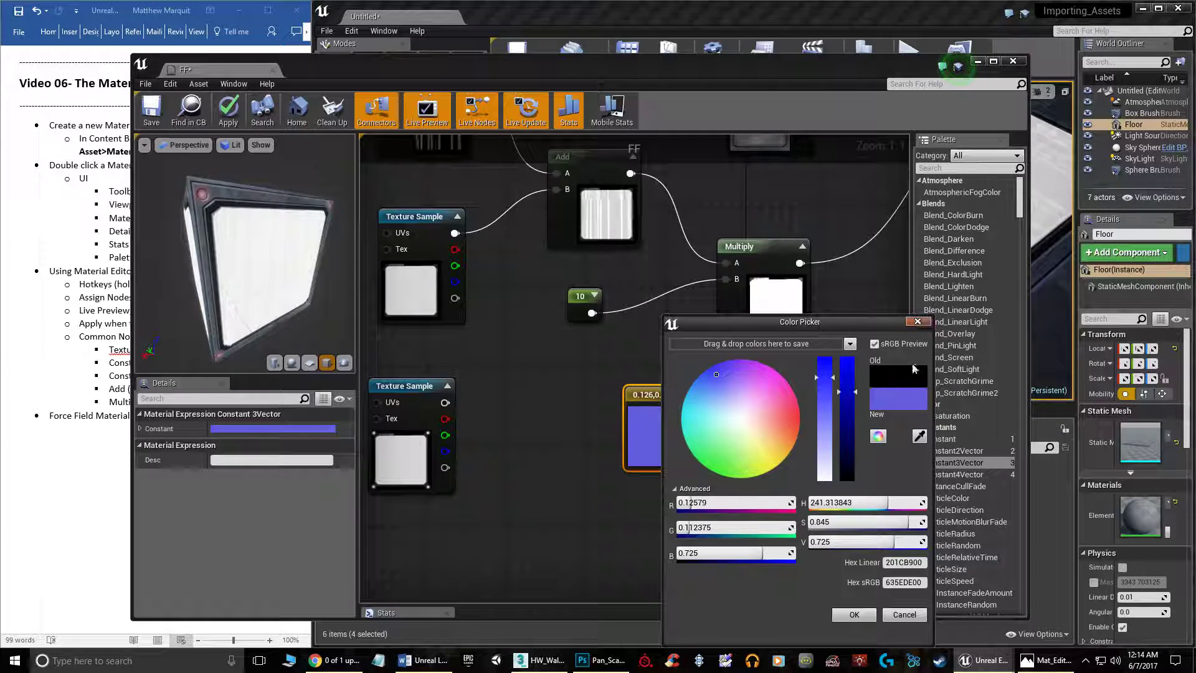
{"action": "left_click", "coordinate": [854, 615]}
- Duplicate the last Multiply, wire the original's output into A and the color vector into B, and connect the copy to Emissive Color
{"action": "right_click_drag", "start_coordinate": [802, 418], "coordinate": [609, 412]}
{"action": "scroll", "coordinate": [550, 402], "scroll_direction": "down", "scroll_amount": 1}
{"action": "left_click_drag", "start_coordinate": [476, 390], "coordinate": [557, 408]}
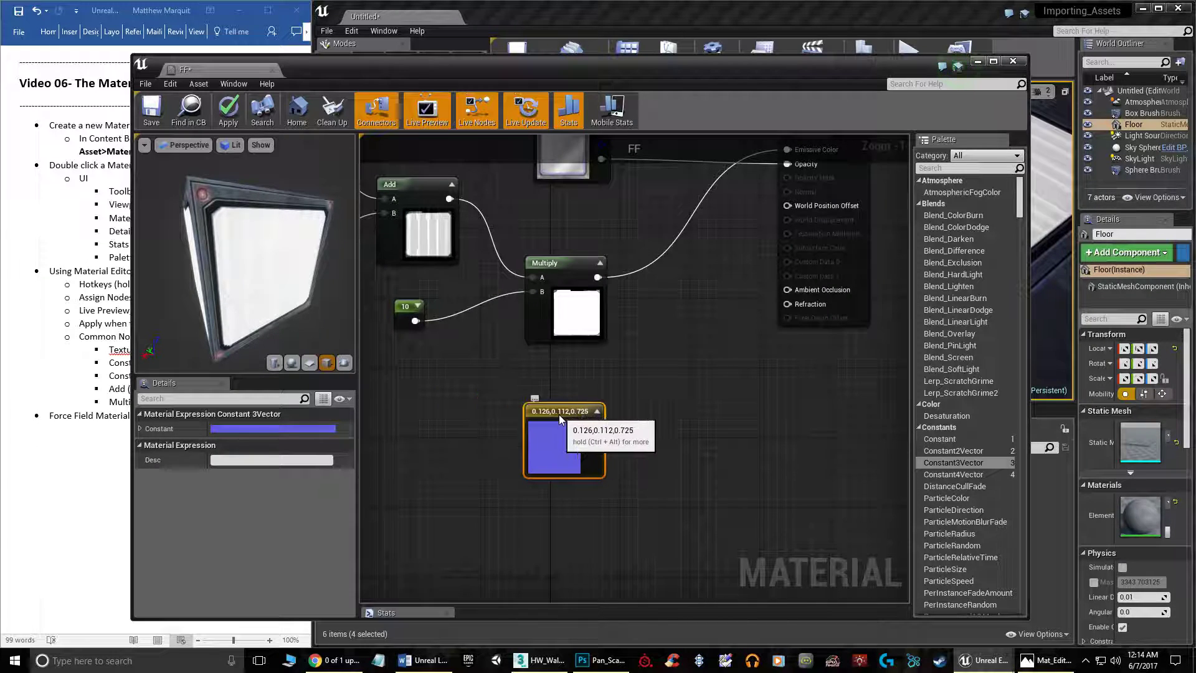
{"action": "left_click", "coordinate": [554, 263]}
{"action": "key", "text": "ctrl+w"}
{"action": "left_click_drag", "start_coordinate": [587, 273], "coordinate": [697, 342]}
{"action": "left_click_drag", "start_coordinate": [596, 432], "coordinate": [673, 370]}
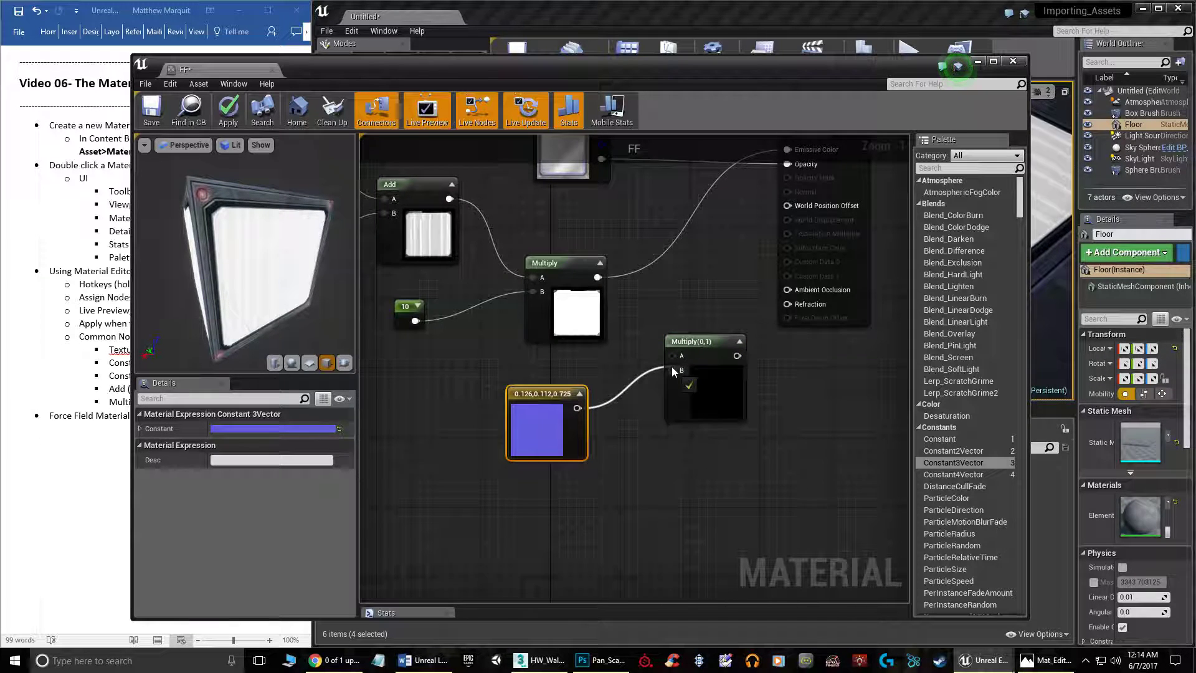
{"action": "left_click_drag", "start_coordinate": [599, 280], "coordinate": [788, 428]}
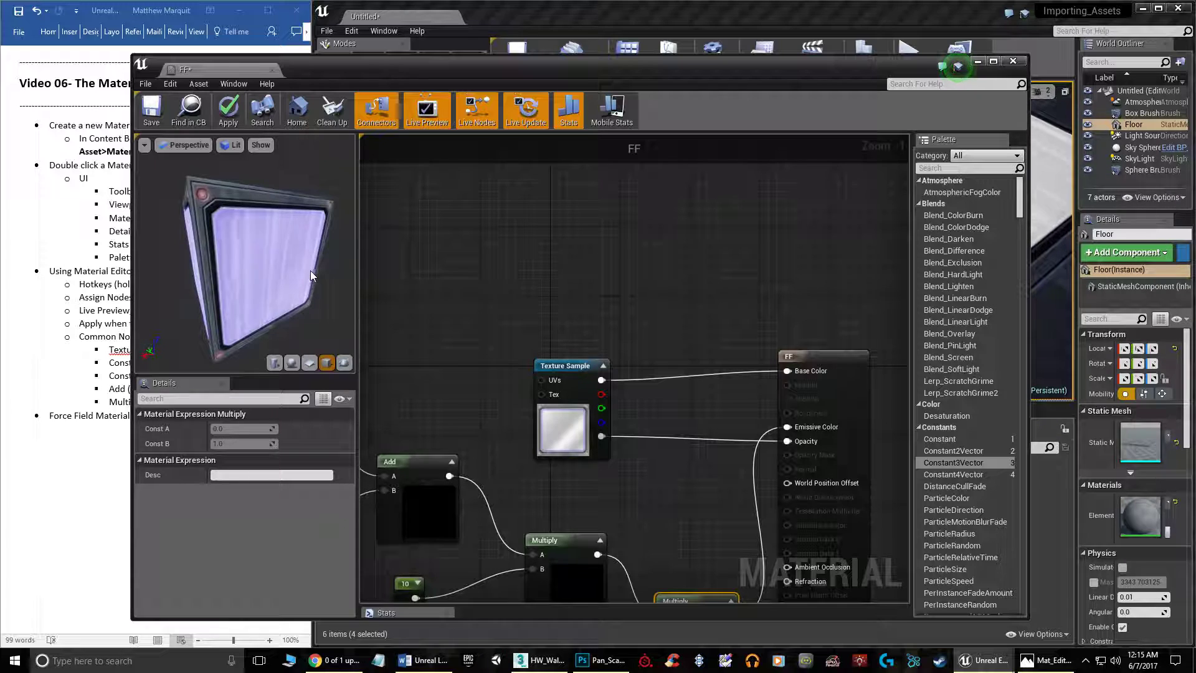
- Change the Constant3Vector's color to a pink of about R 0.725, G 0.205, B 0.284
{"action": "right_click_drag", "start_coordinate": [678, 269], "coordinate": [763, 82]}
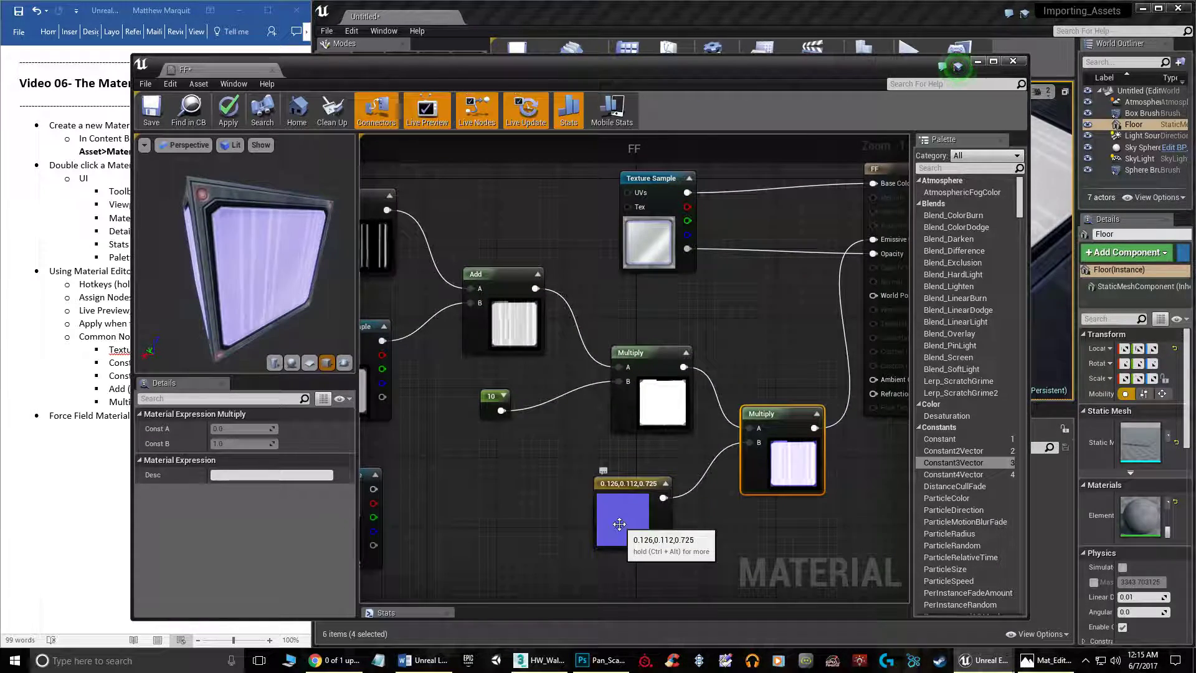
{"action": "double_click", "coordinate": [615, 505]}
{"action": "left_click_drag", "start_coordinate": [720, 410], "coordinate": [742, 412]}
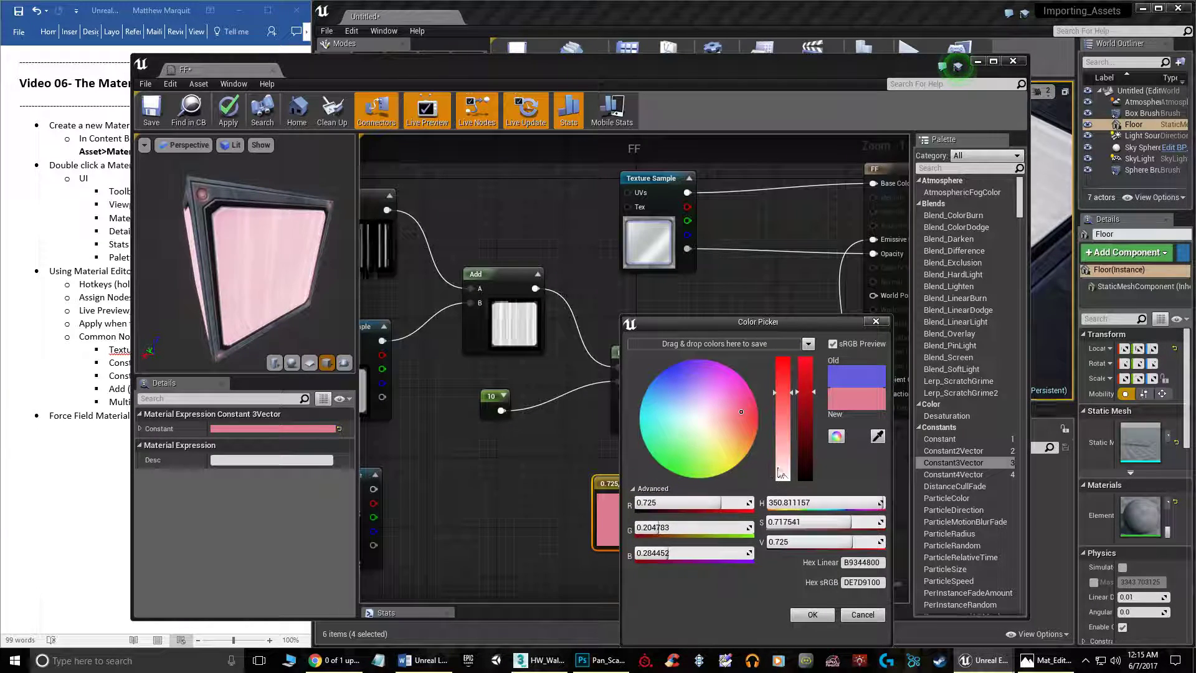
{"action": "left_click", "coordinate": [822, 620]}
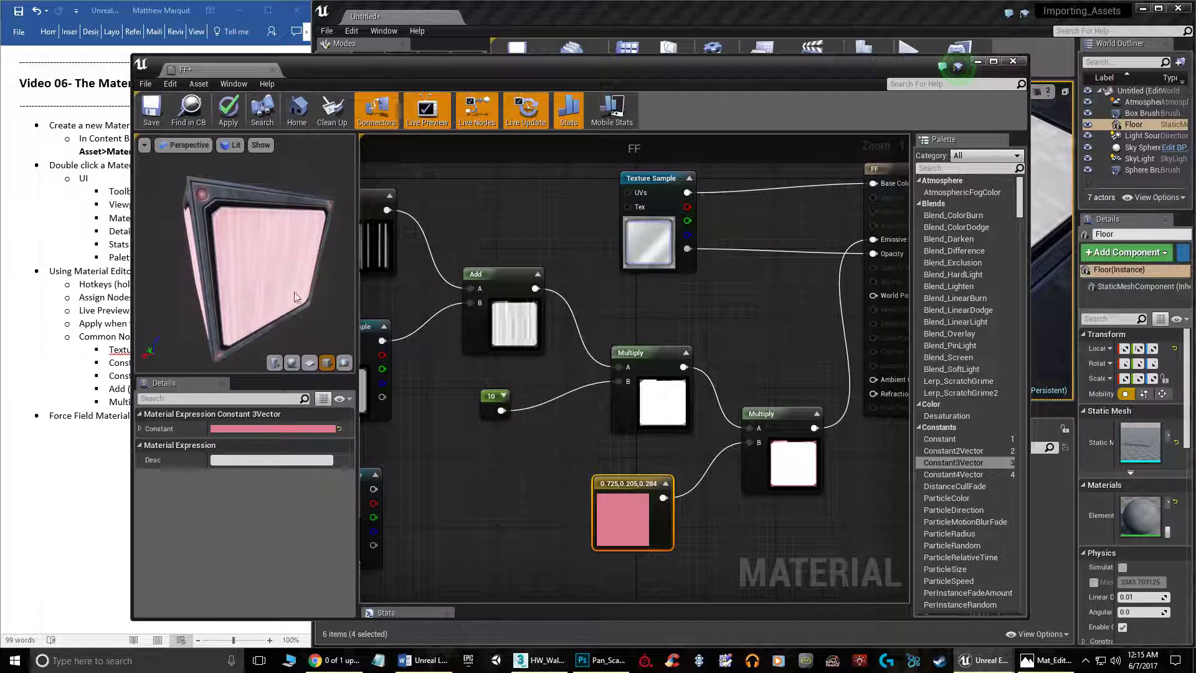
- Apply the pink color change to the FF material and inspect the floor in the level viewport
{"action": "left_click", "coordinate": [228, 109]}
{"action": "left_click_drag", "start_coordinate": [823, 69], "coordinate": [579, 112]}
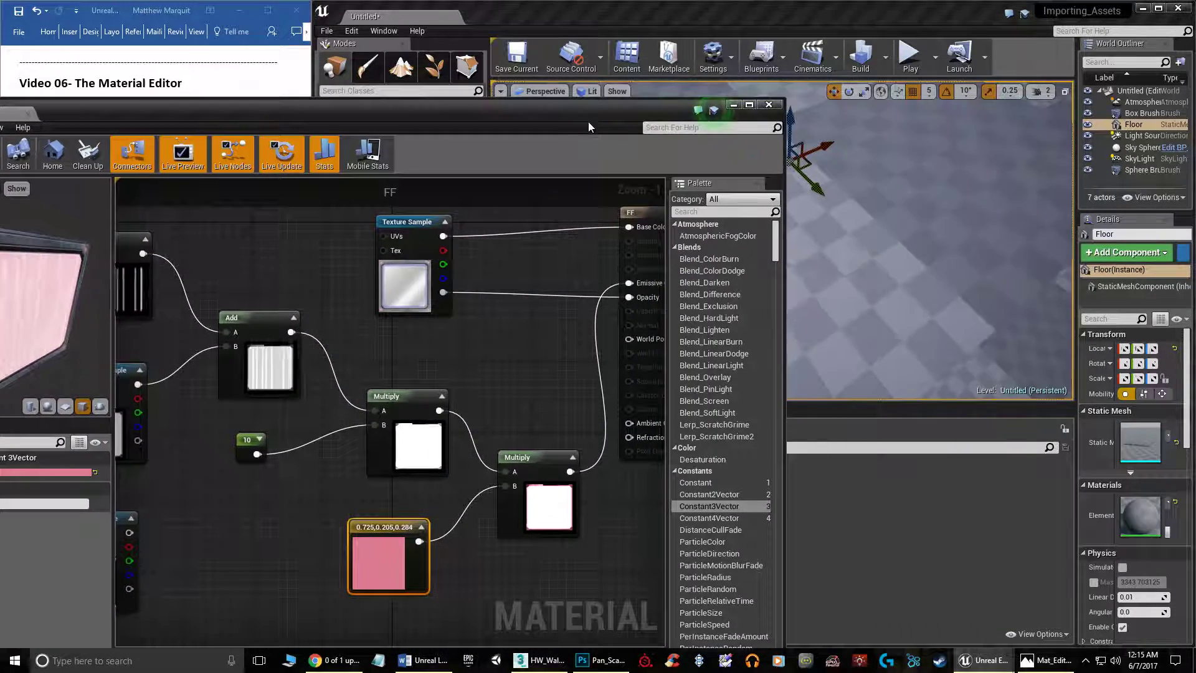
{"action": "mouse_move", "coordinate": [979, 205]}
{"action": "right_mouse_down"}
{"action": "mouse_move", "coordinate": [903, 184]}
{"action": "mouse_move", "coordinate": [935, 205]}
{"action": "mouse_move", "coordinate": [910, 235]}
{"action": "mouse_move", "coordinate": [1003, 218]}
{"action": "mouse_move", "coordinate": [934, 230]}
{"action": "mouse_move", "coordinate": [962, 218]}
{"action": "right_mouse_up"}
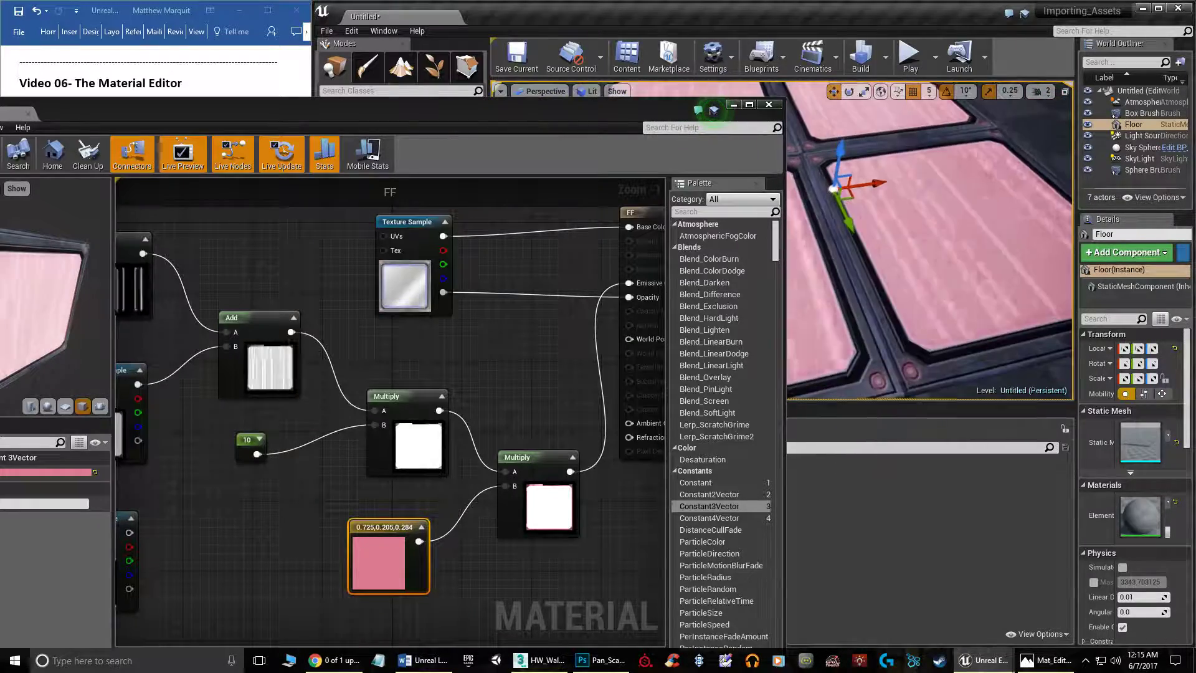
{"action": "left_click_drag", "start_coordinate": [580, 102], "coordinate": [937, 52]}
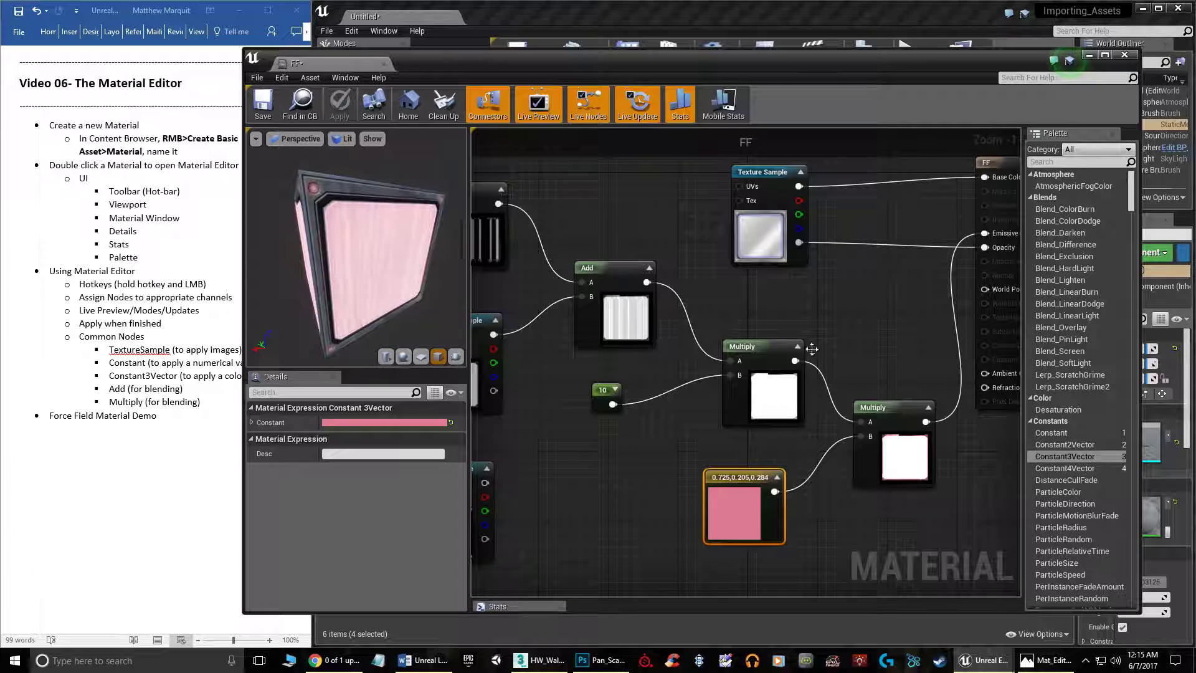
- Delete the unconnected Emissive Texture Sample and keep the Emissive03 sample in the free area below the graph
{"action": "scroll", "coordinate": [787, 338], "scroll_direction": "down", "scroll_amount": 3}
{"action": "right_click_drag", "start_coordinate": [817, 416], "coordinate": [912, 445]}
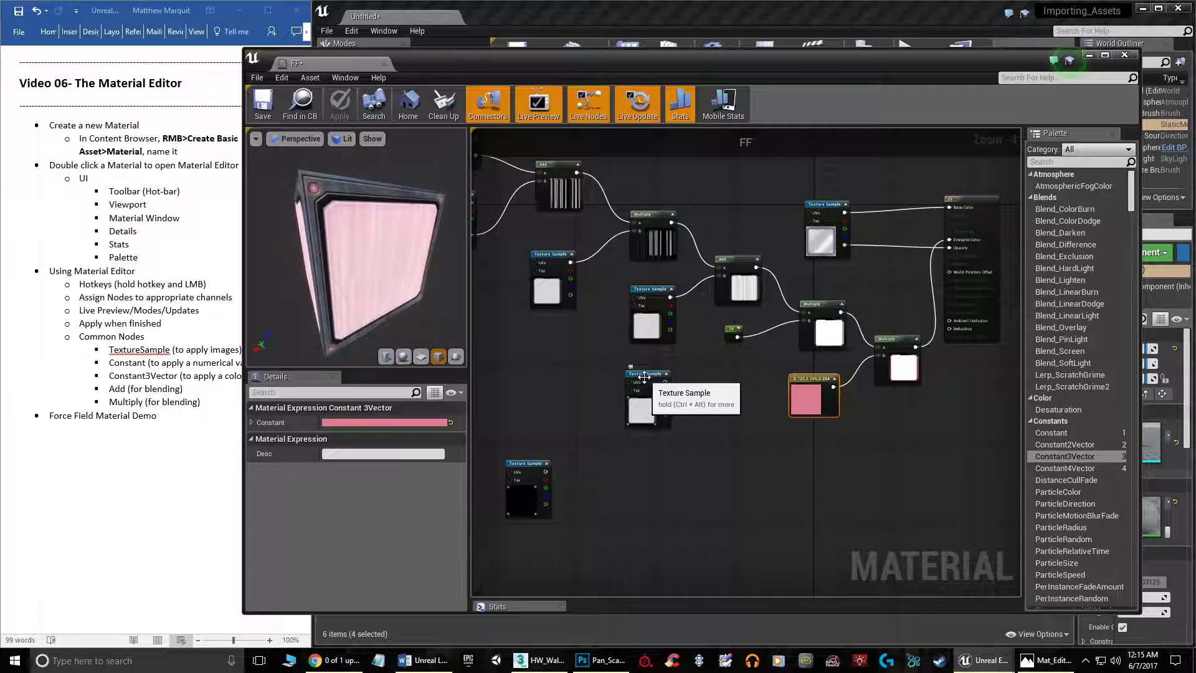
{"action": "scroll", "coordinate": [689, 376], "scroll_direction": "up", "scroll_amount": 2}
{"action": "right_click_drag", "start_coordinate": [701, 369], "coordinate": [813, 422]}
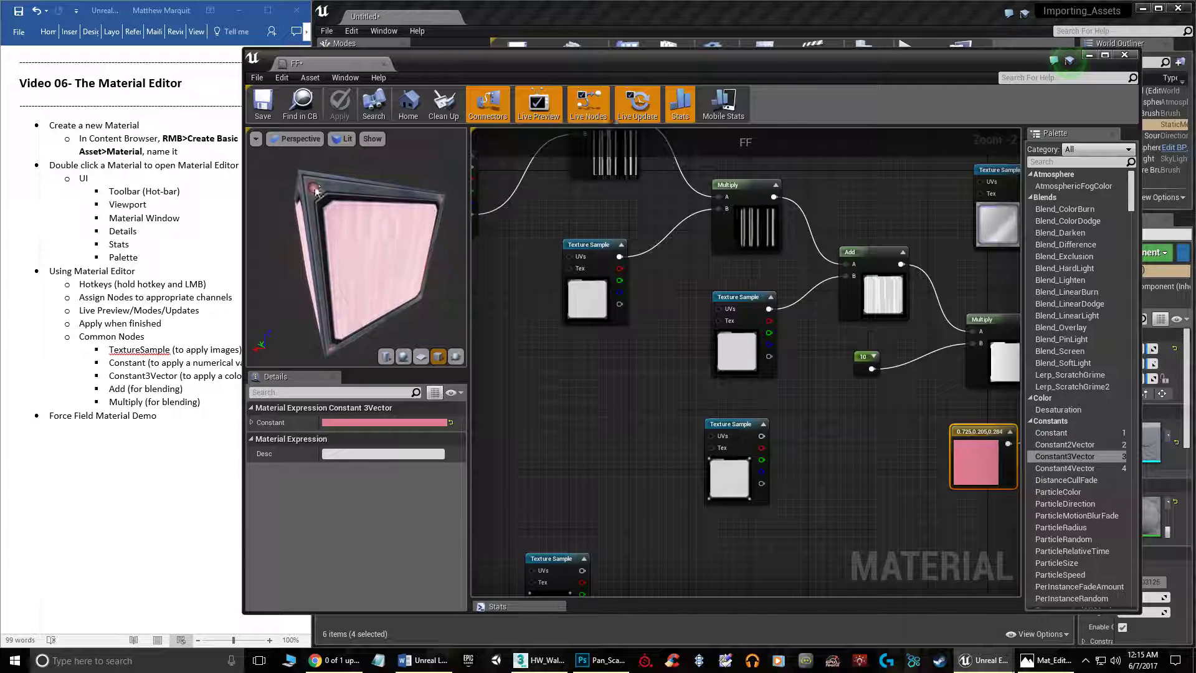
{"action": "right_click_drag", "start_coordinate": [581, 558], "coordinate": [631, 386]}
{"action": "left_click_drag", "start_coordinate": [612, 440], "coordinate": [655, 366]}
{"action": "left_click", "coordinate": [779, 277]}
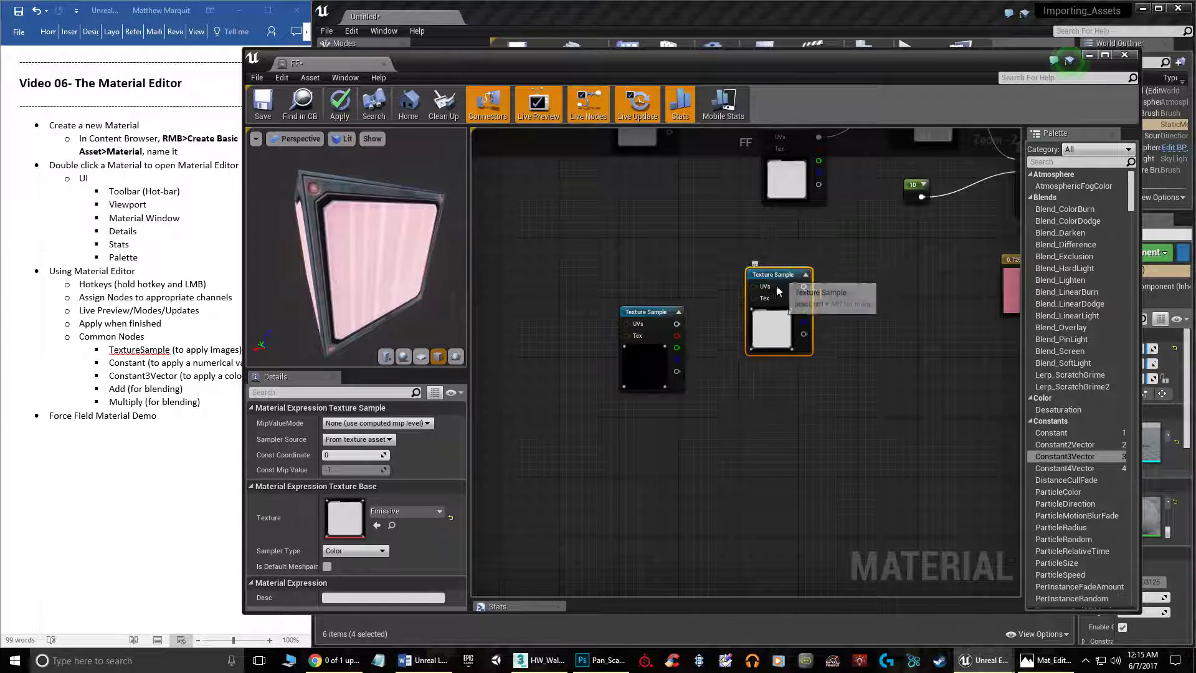
{"action": "key", "text": "Delete"}
- Duplicate the last Add, the constant of 10, the brightness Multiply and the pink Constant3Vector, and place the copies beside the Emissive03 sample
{"action": "right_click_drag", "start_coordinate": [804, 284], "coordinate": [736, 346]}
{"action": "right_click_drag", "start_coordinate": [819, 370], "coordinate": [579, 410]}
{"action": "left_click_drag", "start_coordinate": [879, 457], "coordinate": [598, 186]}
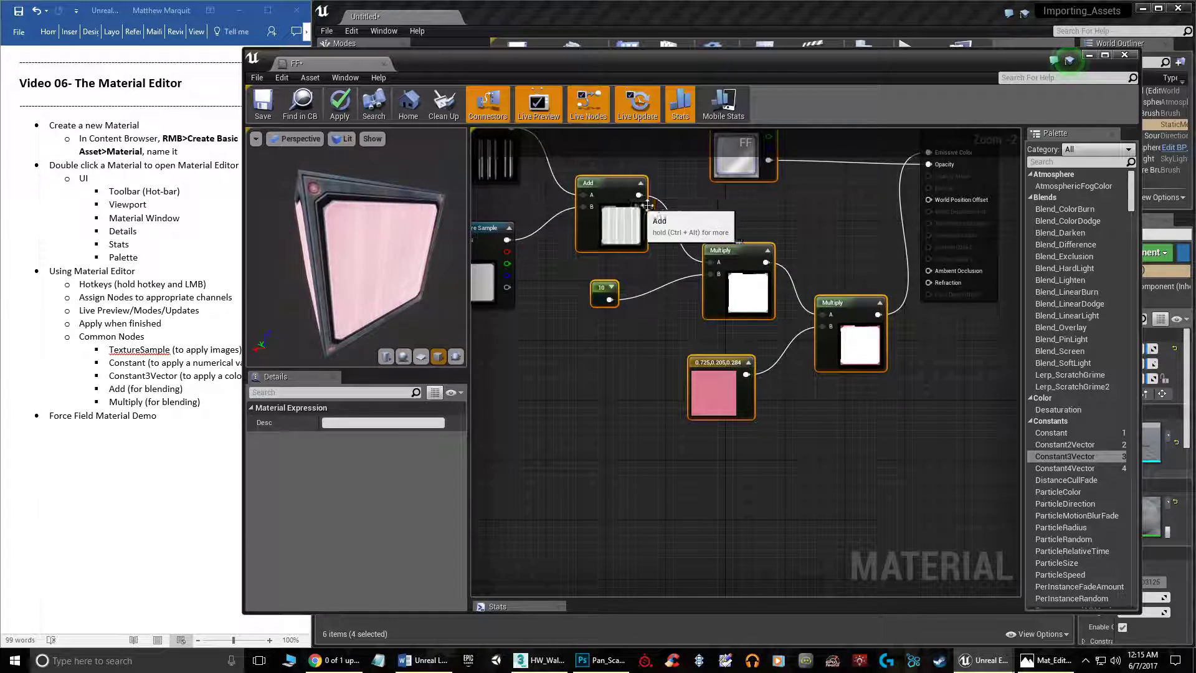
{"action": "right_click_drag", "start_coordinate": [765, 229], "coordinate": [756, 309]}
{"action": "scroll", "coordinate": [880, 330], "scroll_direction": "down", "scroll_amount": 1}
{"action": "right_click_drag", "start_coordinate": [751, 369], "coordinate": [904, 382]}
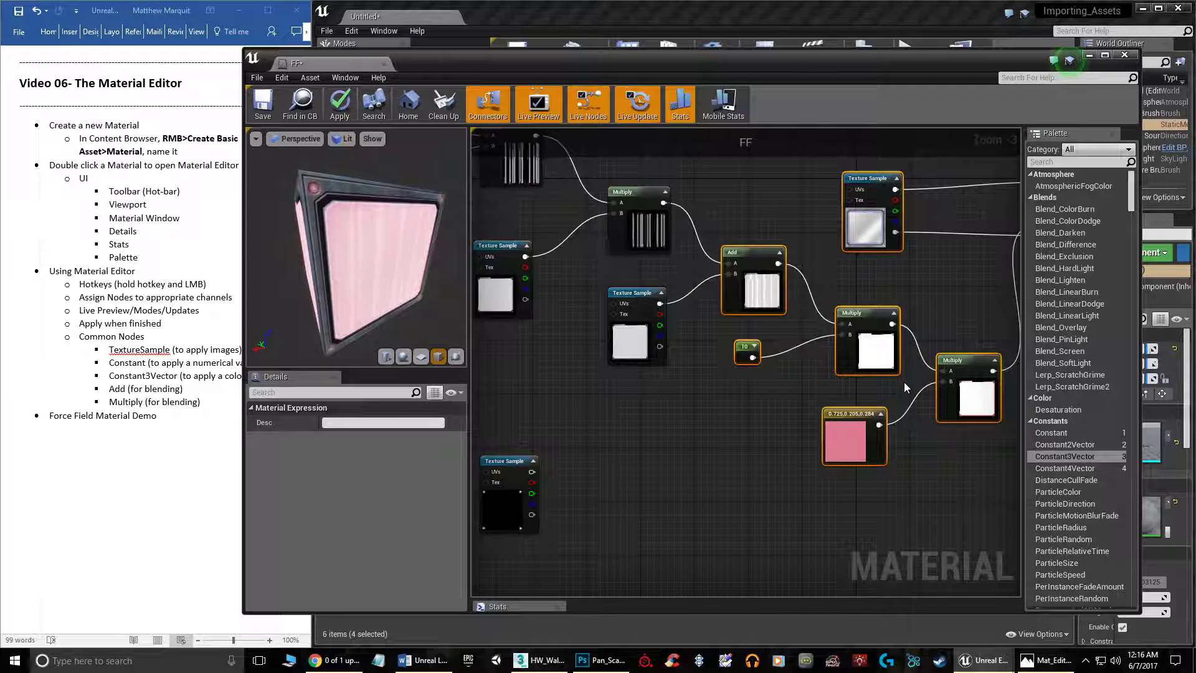
{"action": "left_click", "coordinate": [974, 485]}
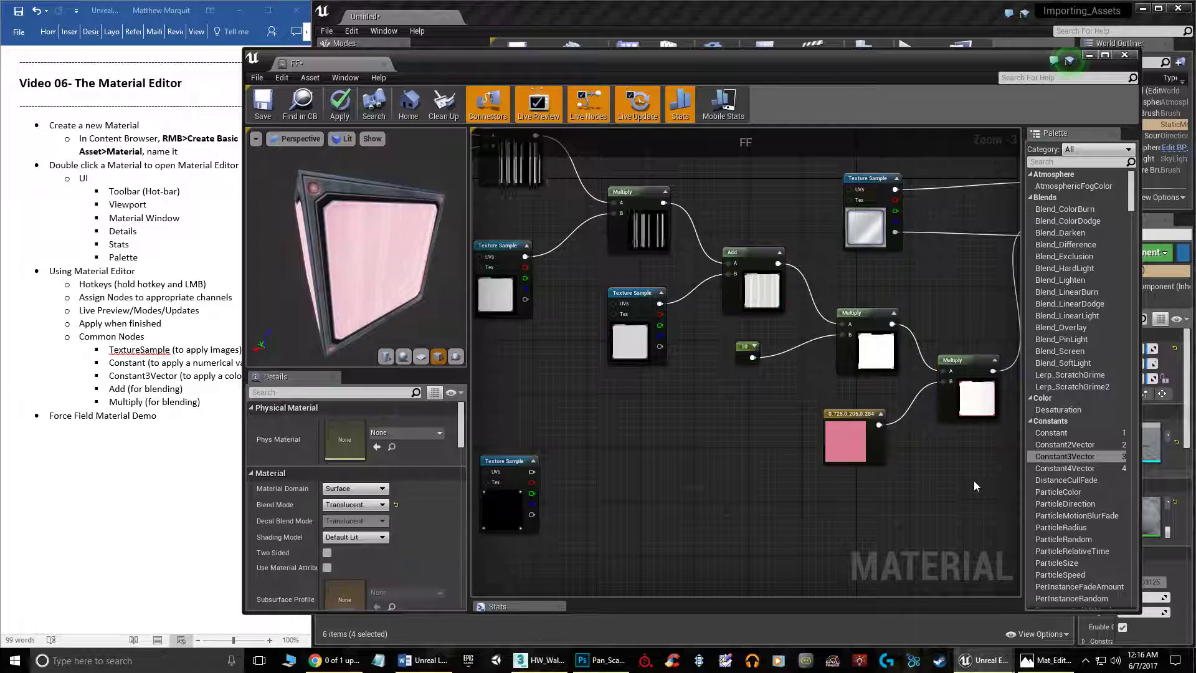
{"action": "left_click_drag", "start_coordinate": [979, 475], "coordinate": [745, 290]}
{"action": "left_click_drag", "start_coordinate": [904, 510], "coordinate": [754, 323]}
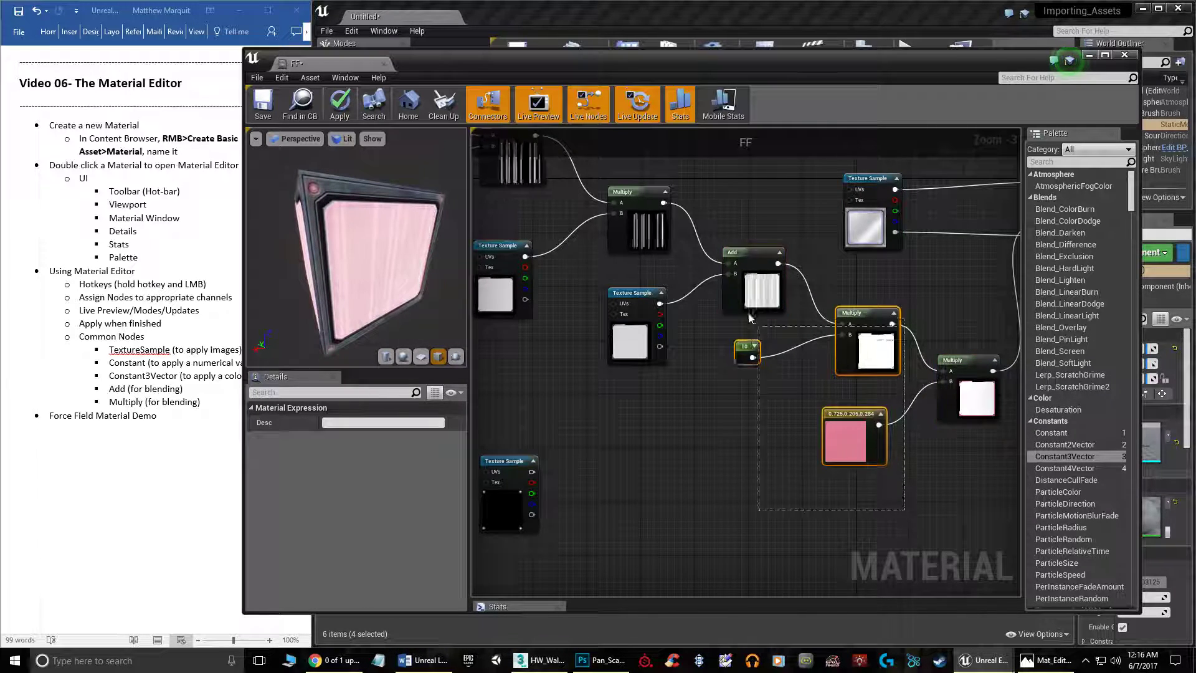
{"action": "mouse_move", "coordinate": [785, 350]}
{"action": "right_mouse_down"}
{"action": "mouse_move", "coordinate": [864, 316]}
{"action": "mouse_move", "coordinate": [777, 328]}
{"action": "right_mouse_up"}
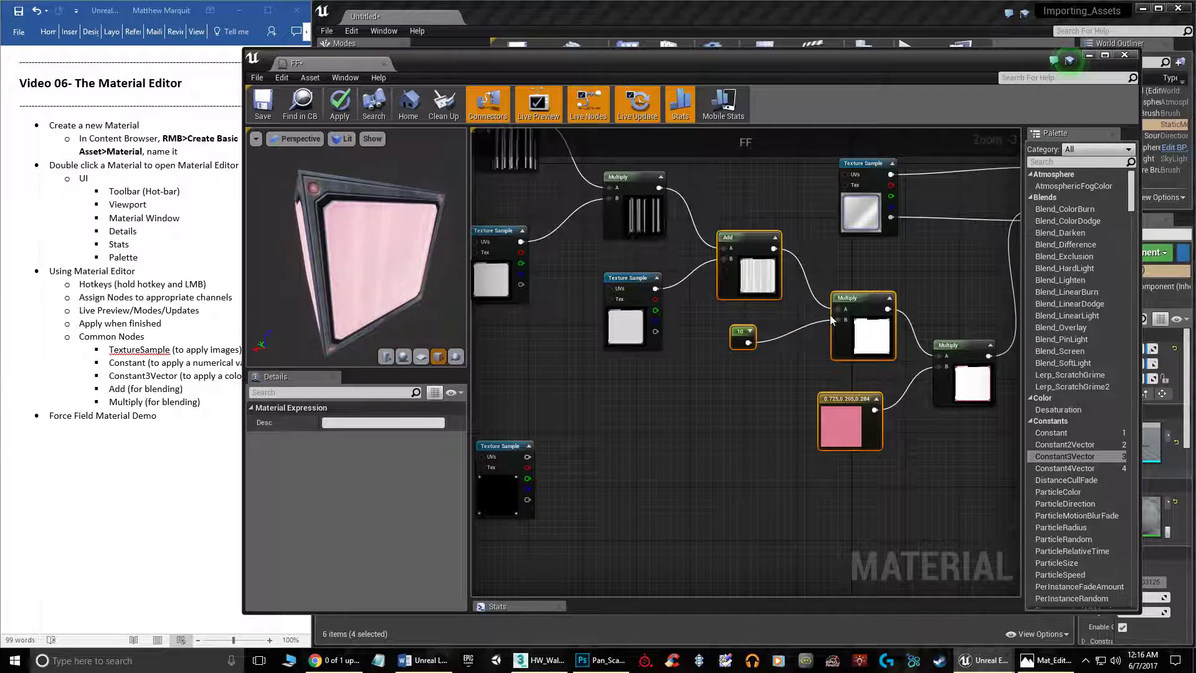
{"action": "key", "text": "ctrl+w"}
{"action": "left_click_drag", "start_coordinate": [802, 245], "coordinate": [607, 439]}
- Move the copied pink Constant3Vector close beneath the copied Multiply
{"action": "right_click_drag", "start_coordinate": [770, 462], "coordinate": [847, 313]}
{"action": "right_click_drag", "start_coordinate": [902, 428], "coordinate": [718, 390]}
{"action": "left_click", "coordinate": [880, 203]}
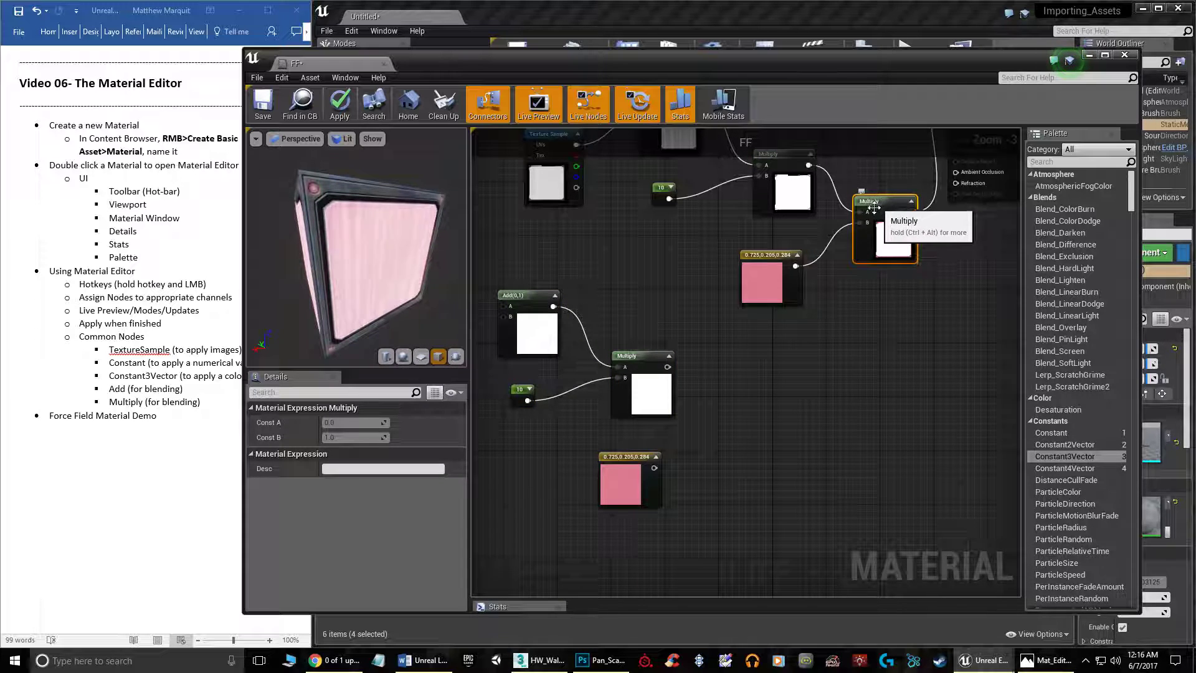
{"action": "left_click_drag", "start_coordinate": [631, 453], "coordinate": [637, 439]}
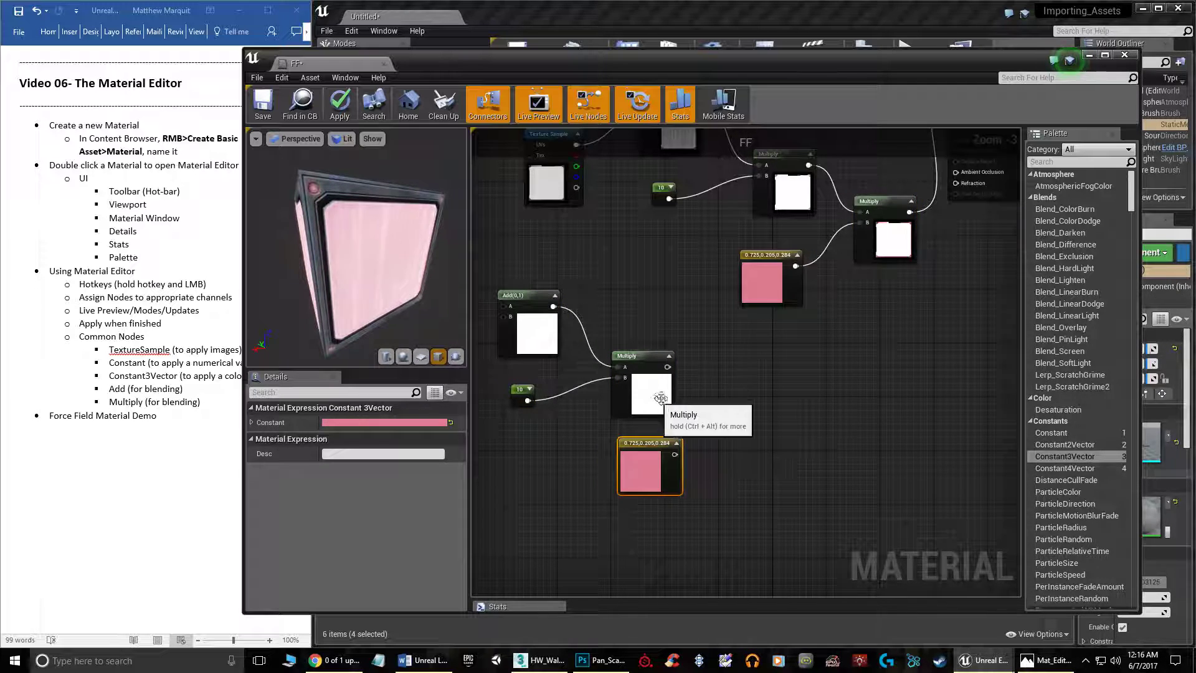
- Replace the copied Add with the Emissive03 Texture Sample, wiring its output into A of the copied Multiply above the constant of 10
{"action": "right_click_drag", "start_coordinate": [660, 393], "coordinate": [857, 373]}
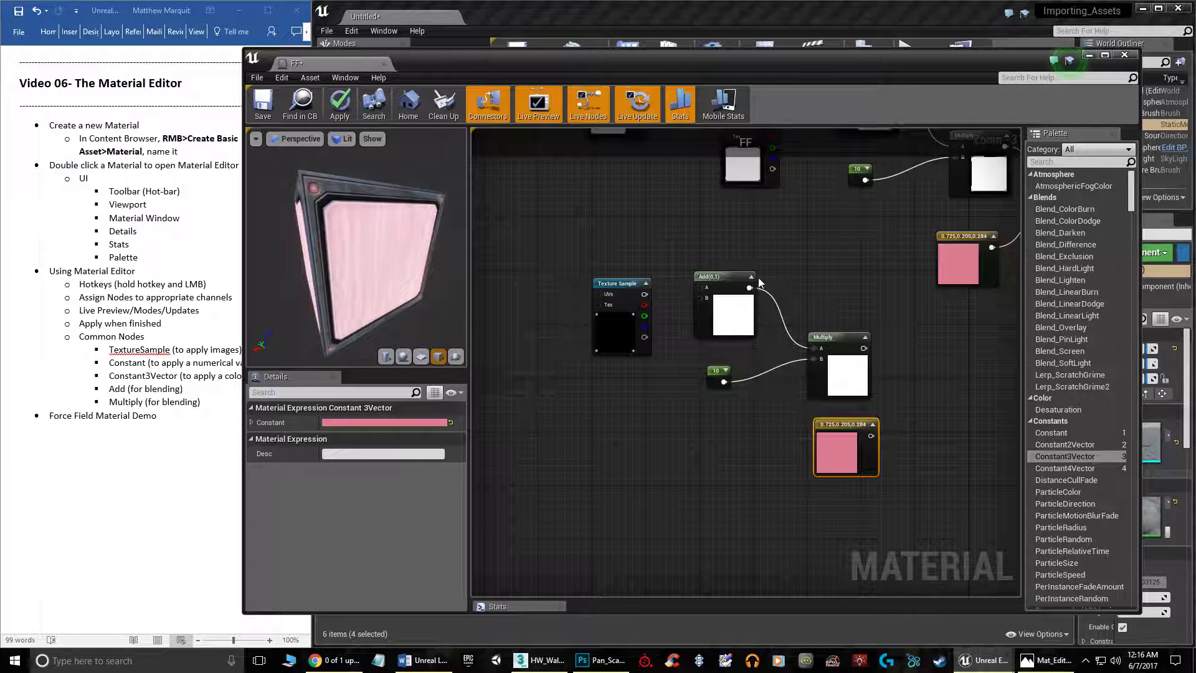
{"action": "left_click", "coordinate": [723, 276]}
{"action": "key", "text": "Delete"}
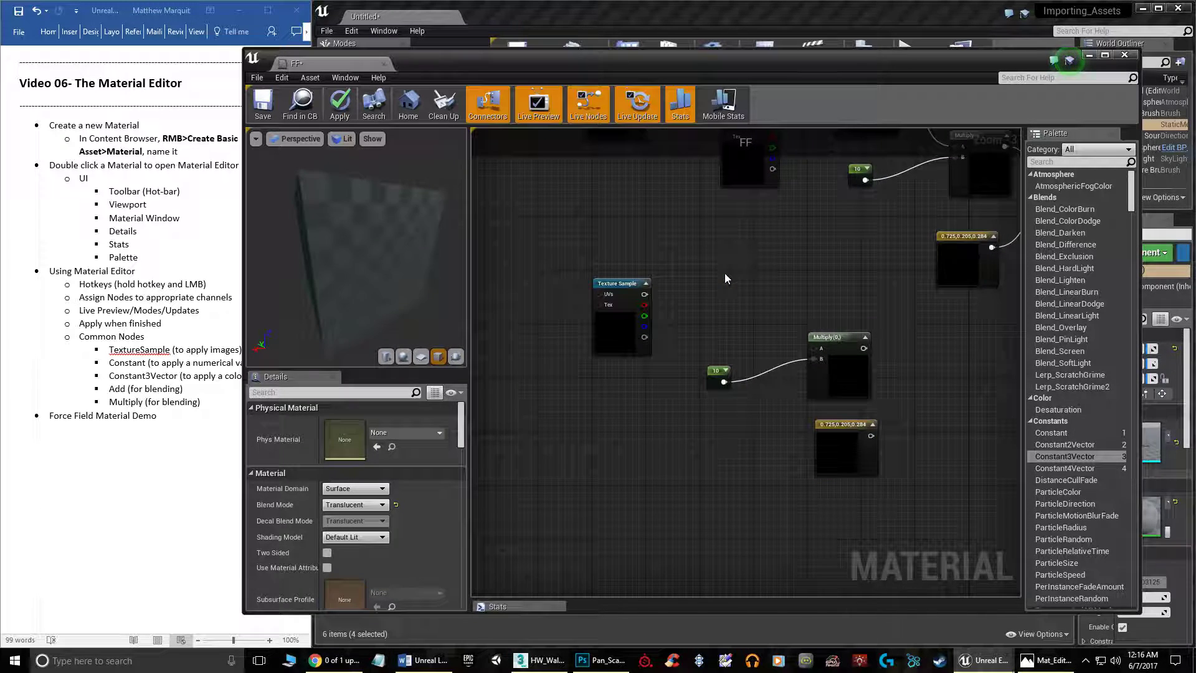
{"action": "left_click_drag", "start_coordinate": [620, 288], "coordinate": [816, 350]}
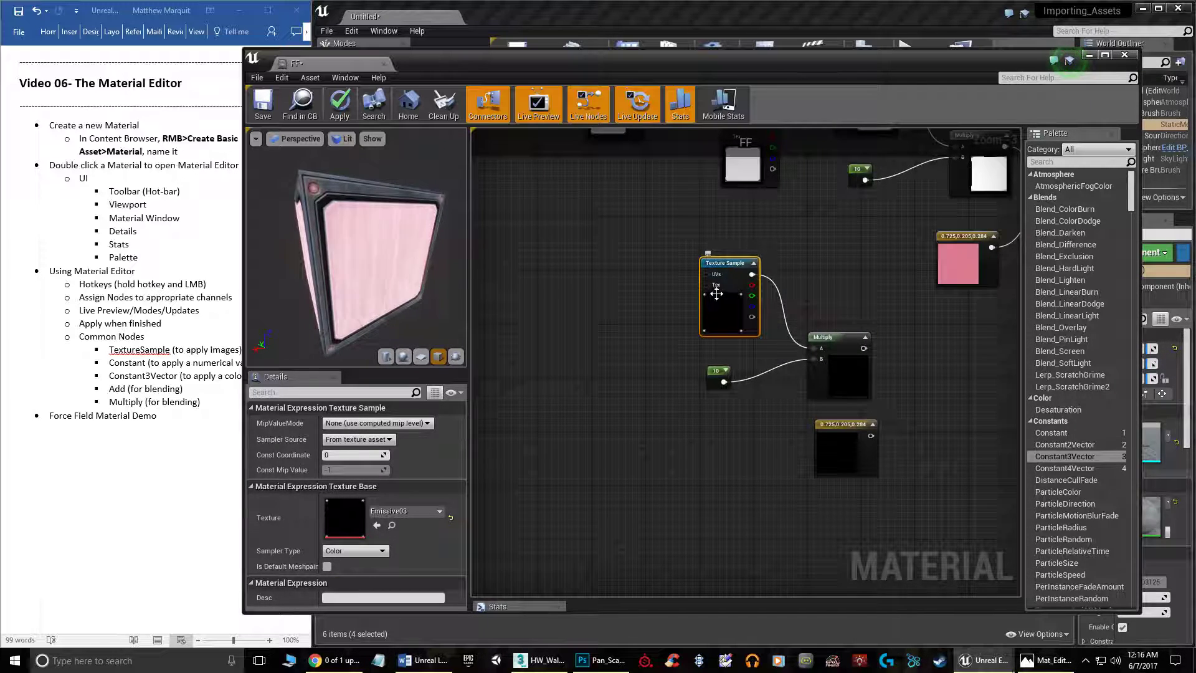
{"action": "left_click_drag", "start_coordinate": [716, 369], "coordinate": [720, 387]}
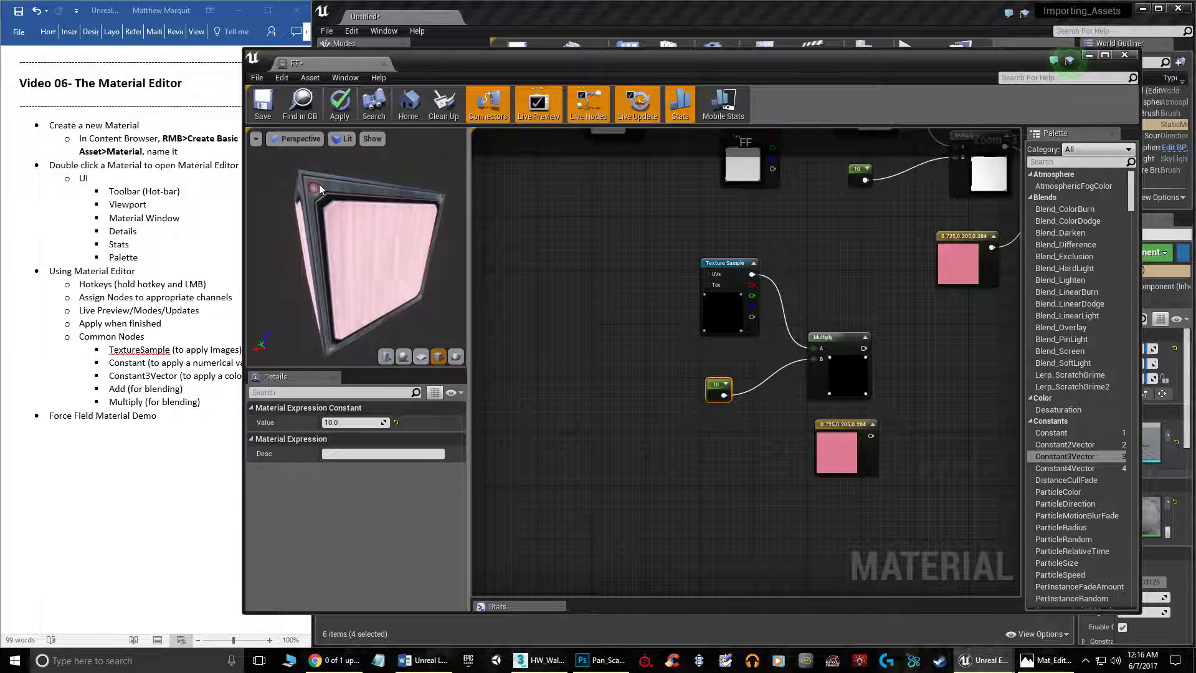
- Duplicate the Emissive03 branch's Multiply, wiring the original's output into A and the copied Constant3Vector into B
{"action": "right_click_drag", "start_coordinate": [696, 298], "coordinate": [577, 230]}
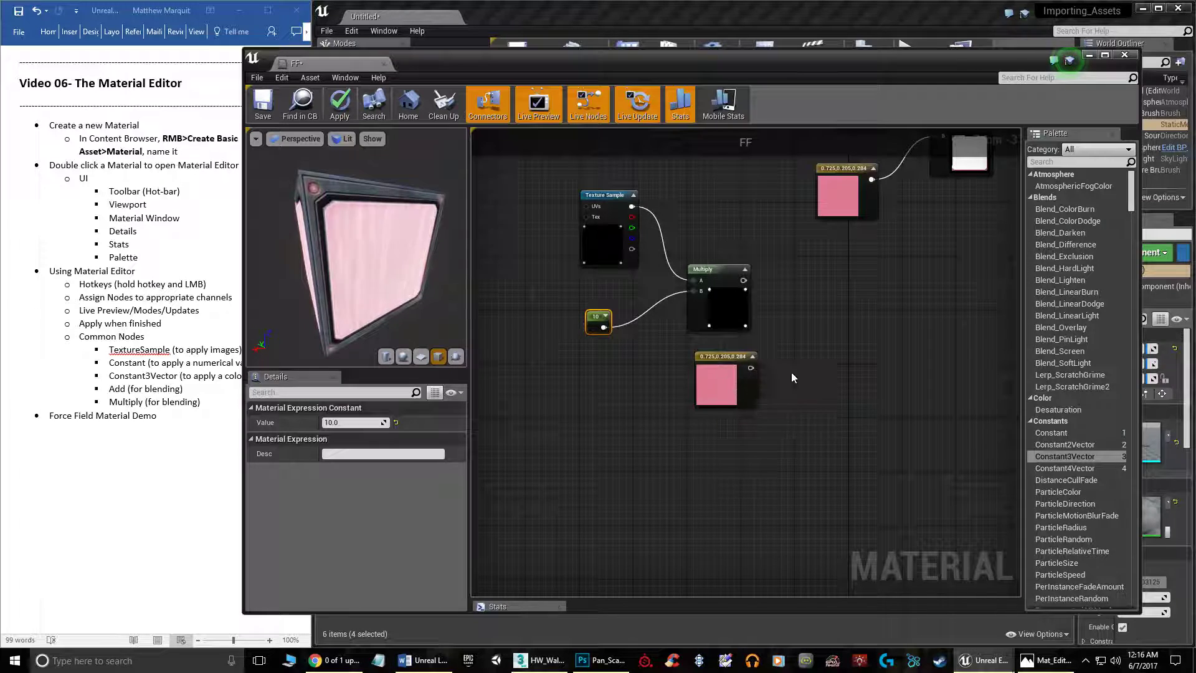
{"action": "right_click_drag", "start_coordinate": [769, 382], "coordinate": [628, 349]}
{"action": "left_click", "coordinate": [576, 312]}
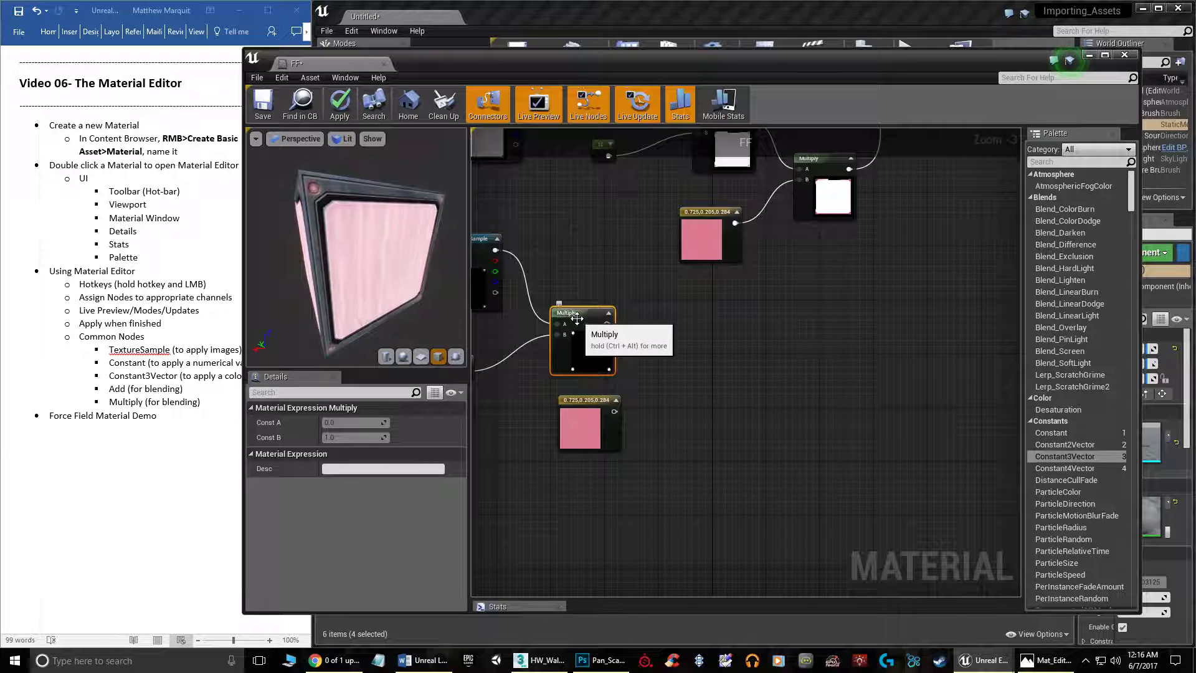
{"action": "left_click", "coordinate": [694, 340]}
{"action": "left_click_drag", "start_coordinate": [607, 324], "coordinate": [702, 355]}
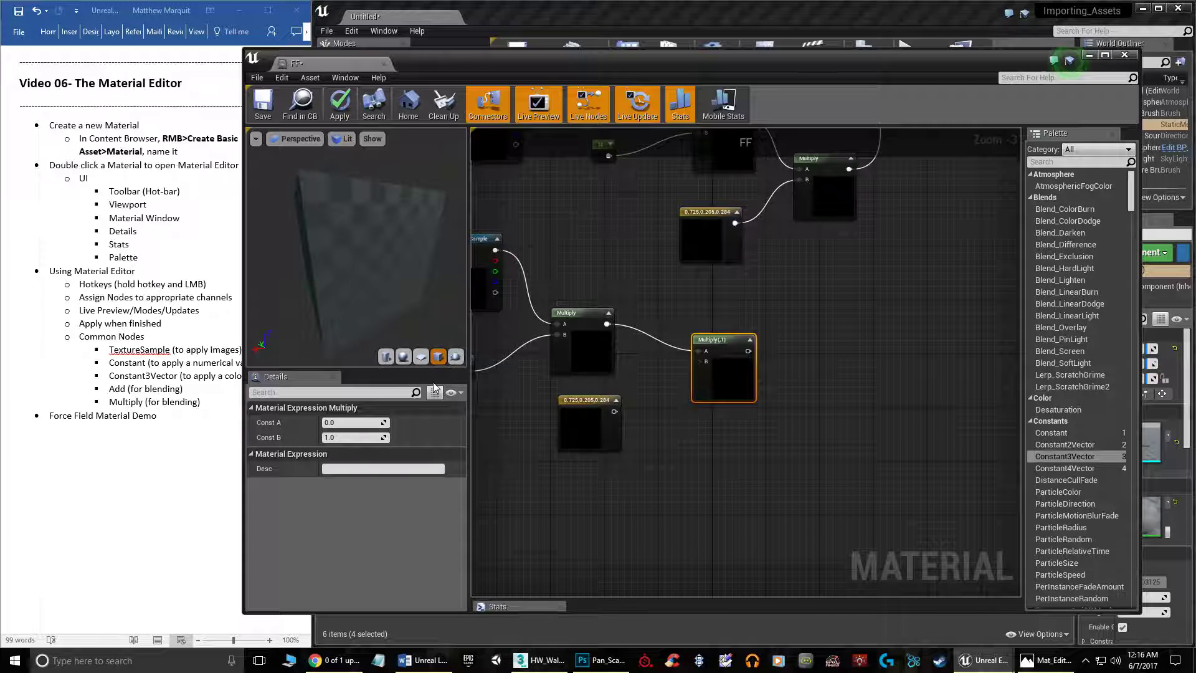
{"action": "right_click_drag", "start_coordinate": [623, 292], "coordinate": [721, 287]}
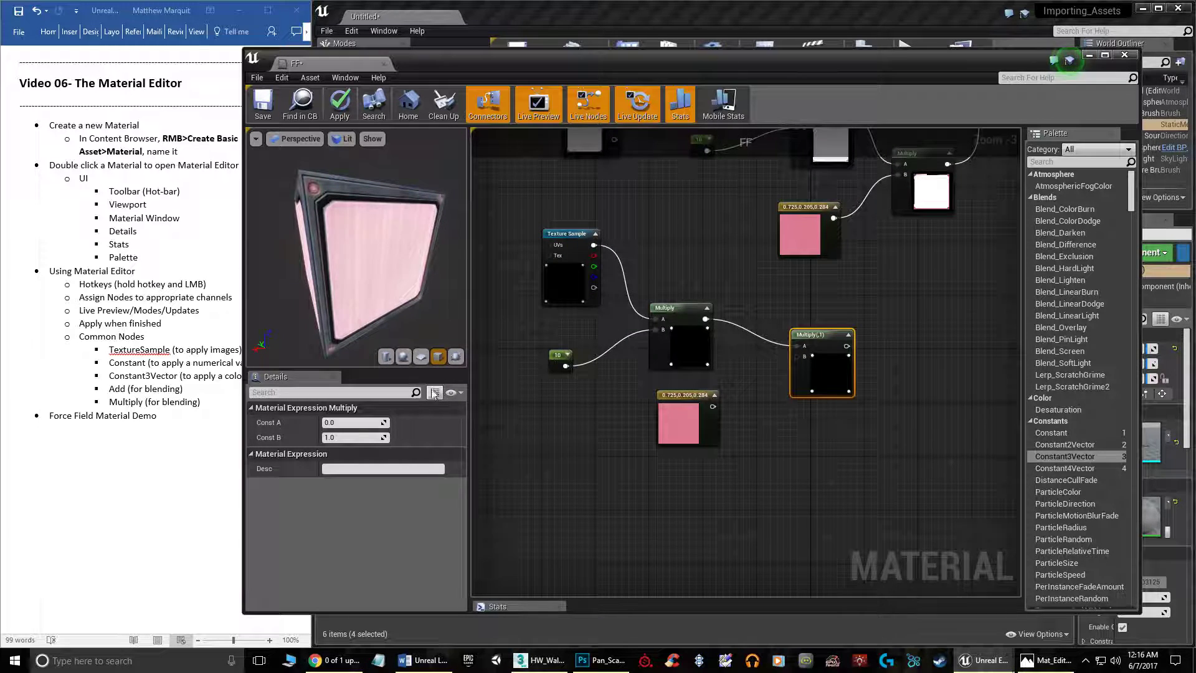
{"action": "left_click", "coordinate": [559, 356]}
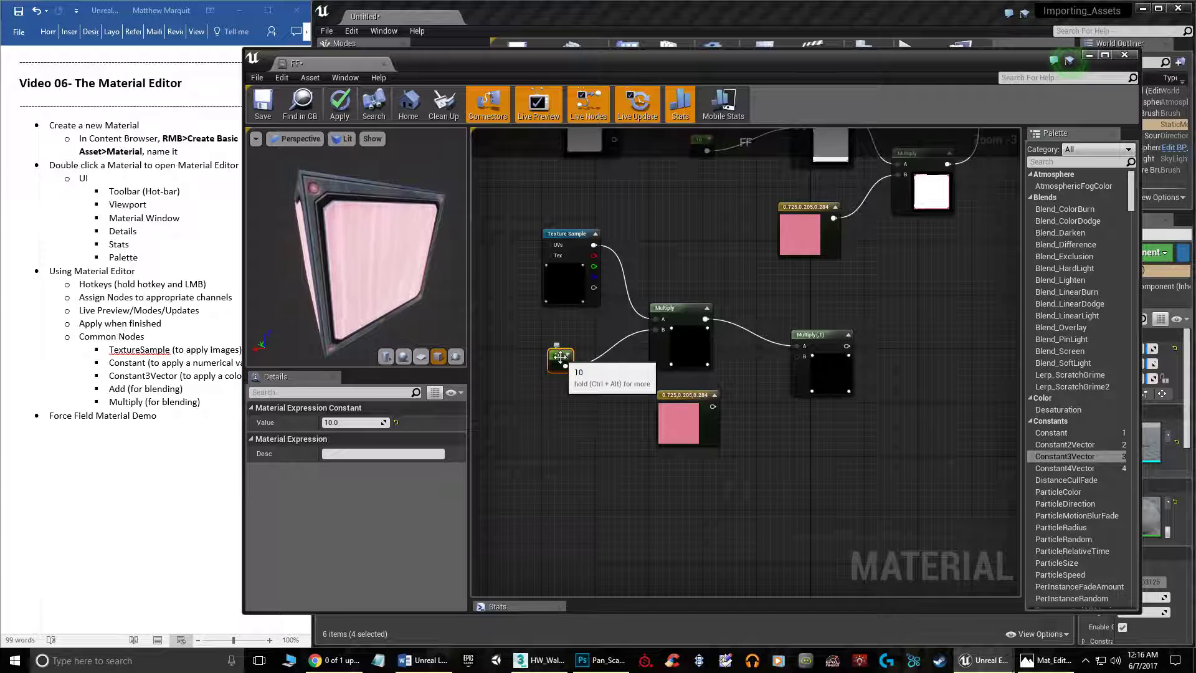
{"action": "left_click_drag", "start_coordinate": [713, 407], "coordinate": [798, 358]}
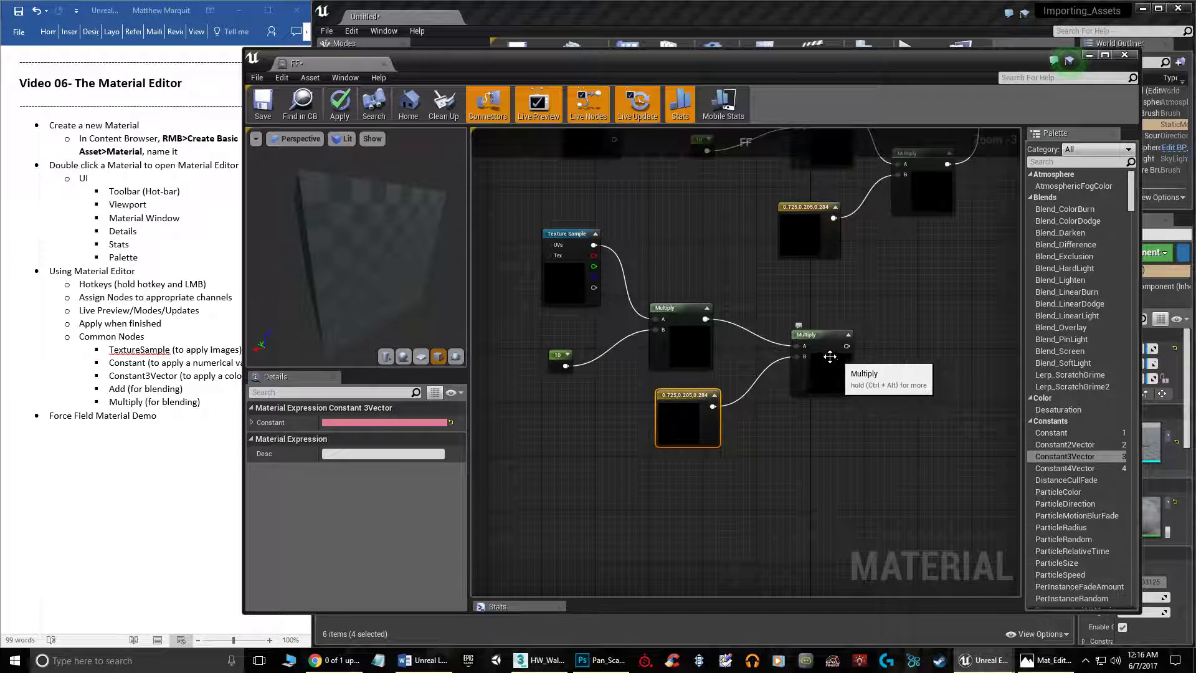
- Set the copied Constant3Vector's color to a green of about R 0.152, G 0.725, B 0.272
{"action": "double_click", "coordinate": [676, 427]}
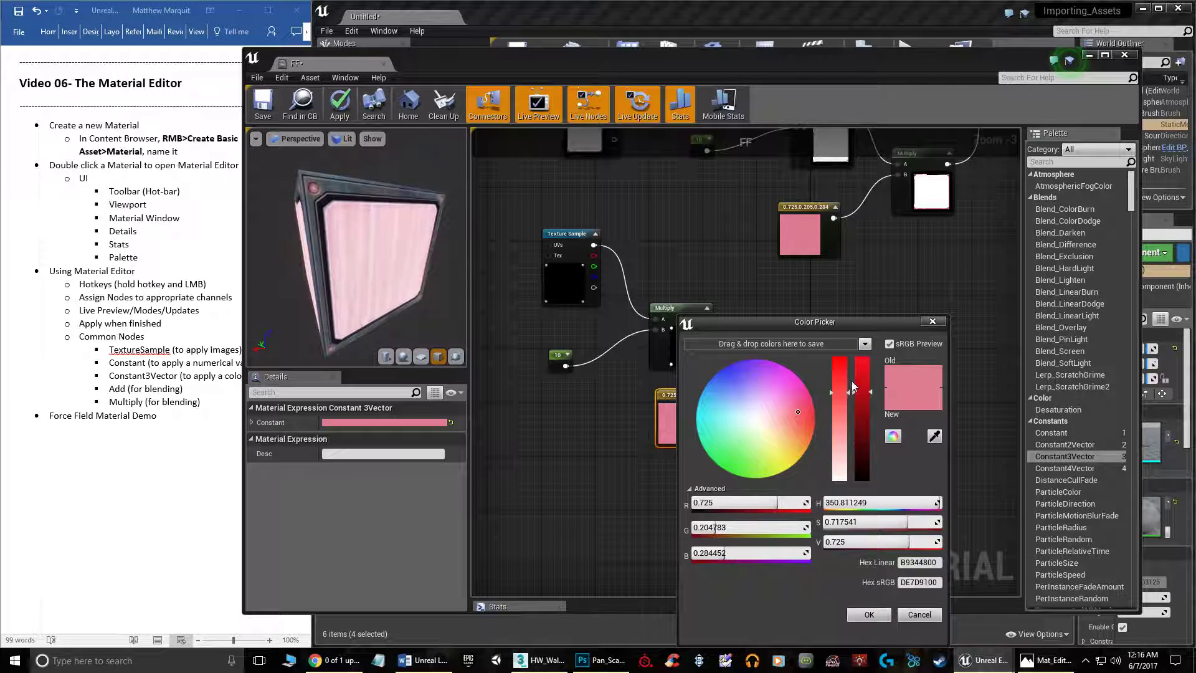
{"action": "left_click_drag", "start_coordinate": [775, 427], "coordinate": [728, 449]}
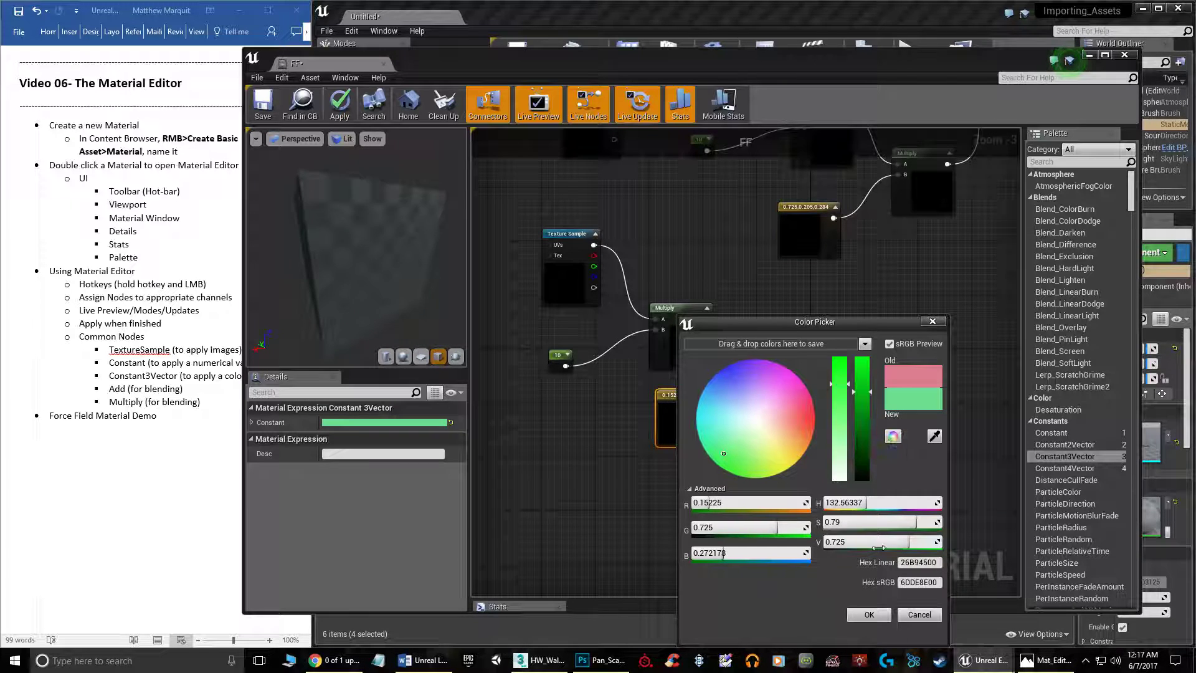
{"action": "left_click", "coordinate": [877, 619]}
- Move the pink branch's last Multiply slightly down and duplicate it into the free space between the two branches
{"action": "right_click_drag", "start_coordinate": [922, 391], "coordinate": [630, 508]}
{"action": "left_click", "coordinate": [615, 441]}
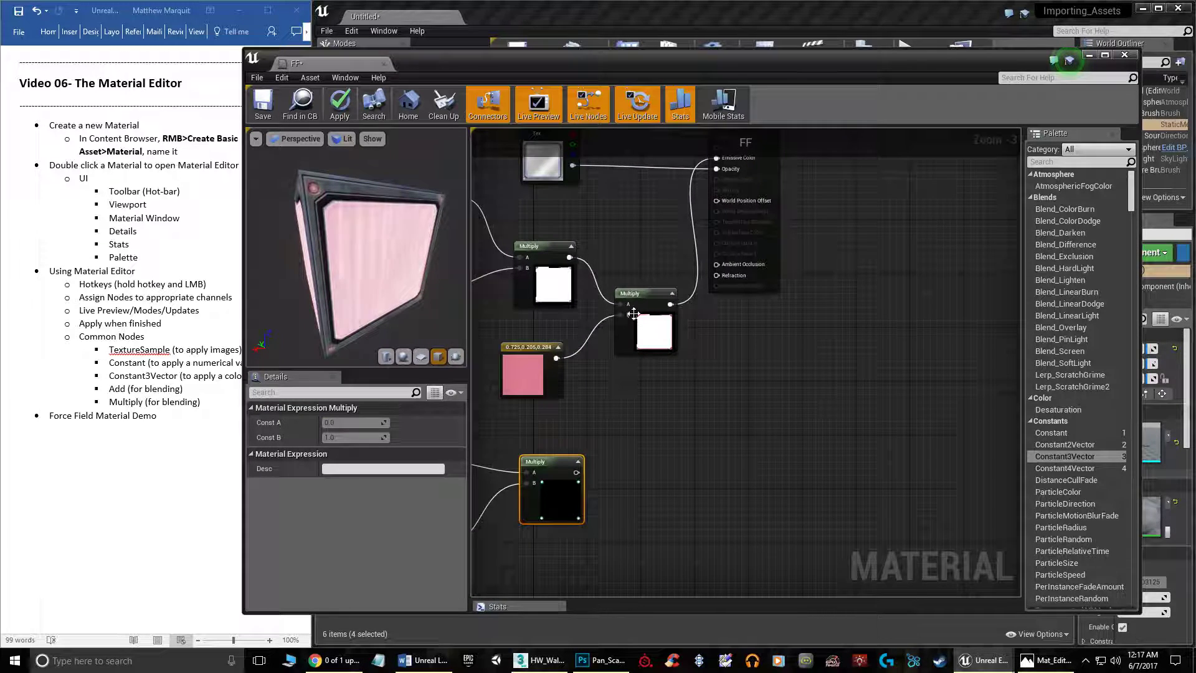
{"action": "left_click_drag", "start_coordinate": [638, 311], "coordinate": [625, 330]}
{"action": "right_click", "coordinate": [650, 439]}
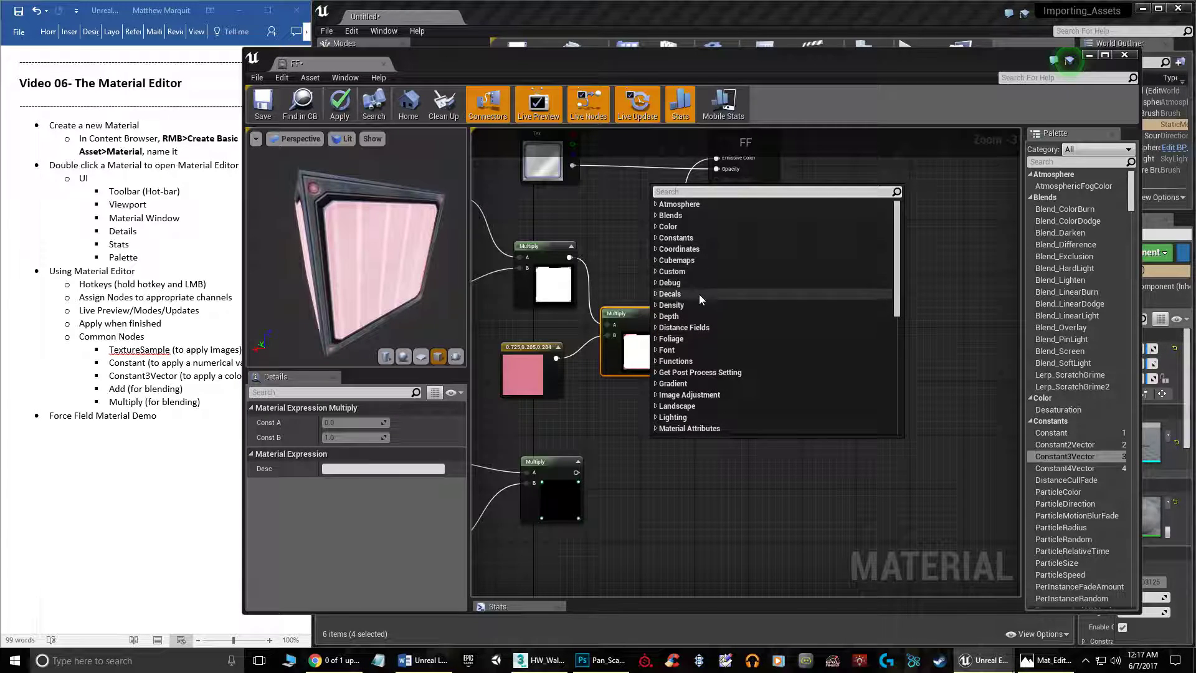
{"action": "left_click", "coordinate": [625, 263]}
{"action": "left_click", "coordinate": [622, 318]}
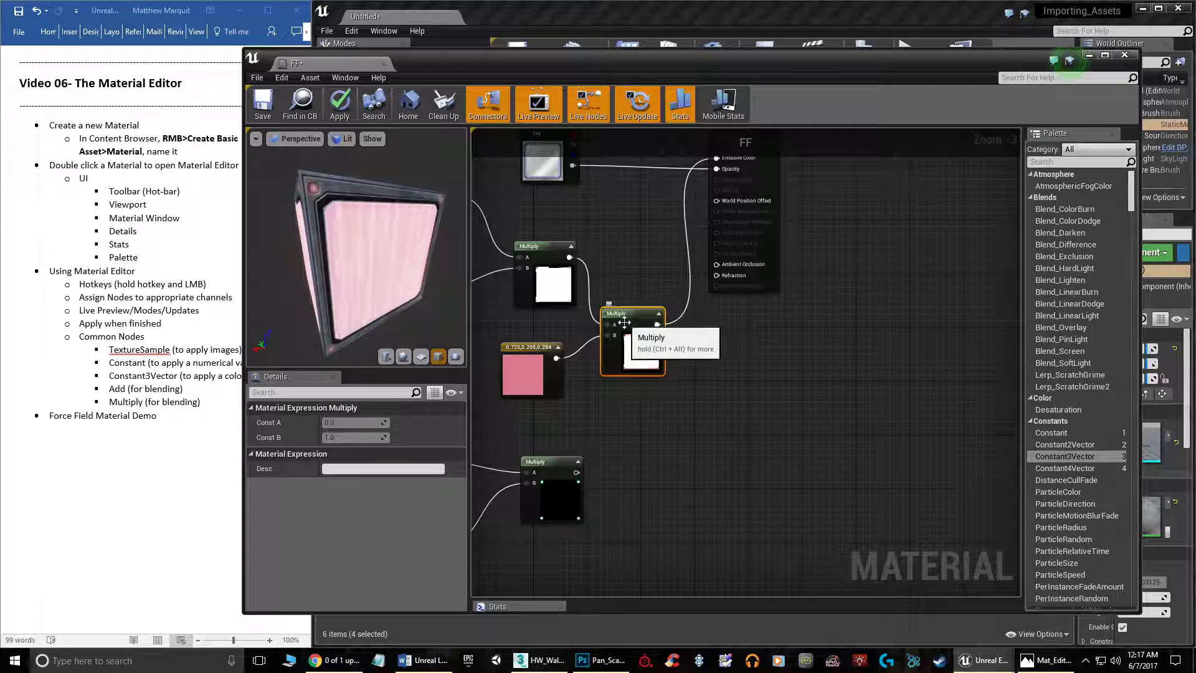
{"action": "key", "text": "ctrl+w"}
{"action": "left_click_drag", "start_coordinate": [646, 330], "coordinate": [660, 412]}
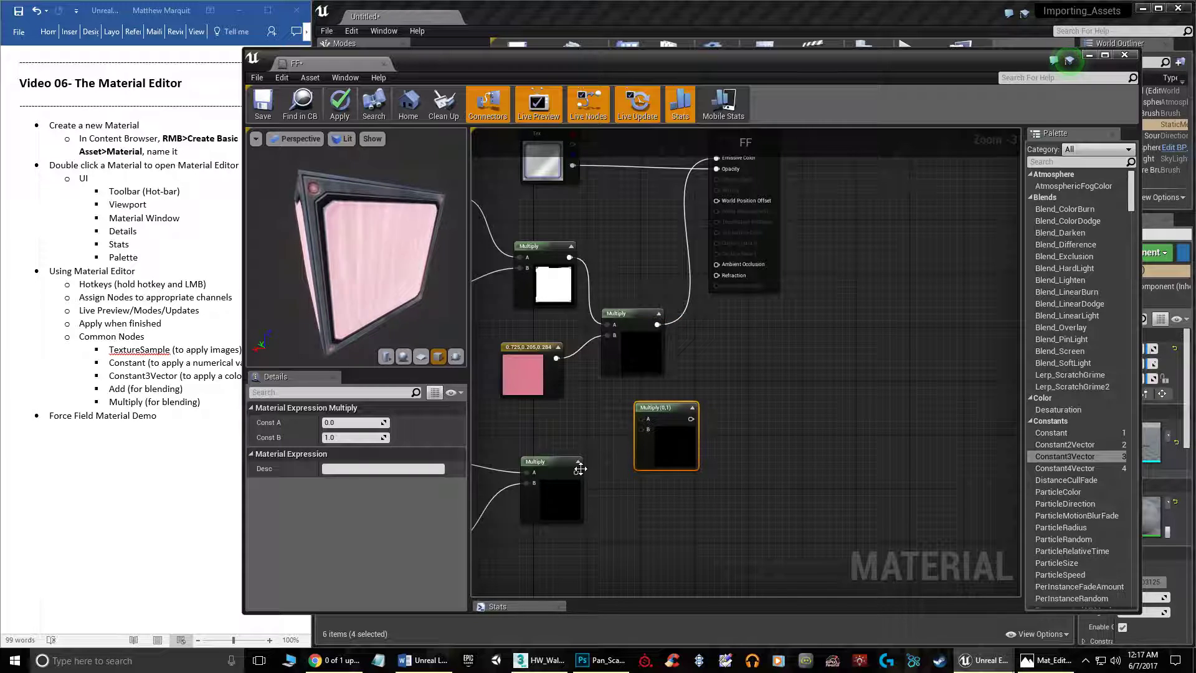
- Wire the pink branch into A and the green branch into B of the new Multiply, and connect its output to Emissive Color
{"action": "left_click_drag", "start_coordinate": [577, 473], "coordinate": [603, 472]}
{"action": "left_click_drag", "start_coordinate": [640, 431], "coordinate": [711, 400]}
{"action": "left_click_drag", "start_coordinate": [657, 324], "coordinate": [720, 366]}
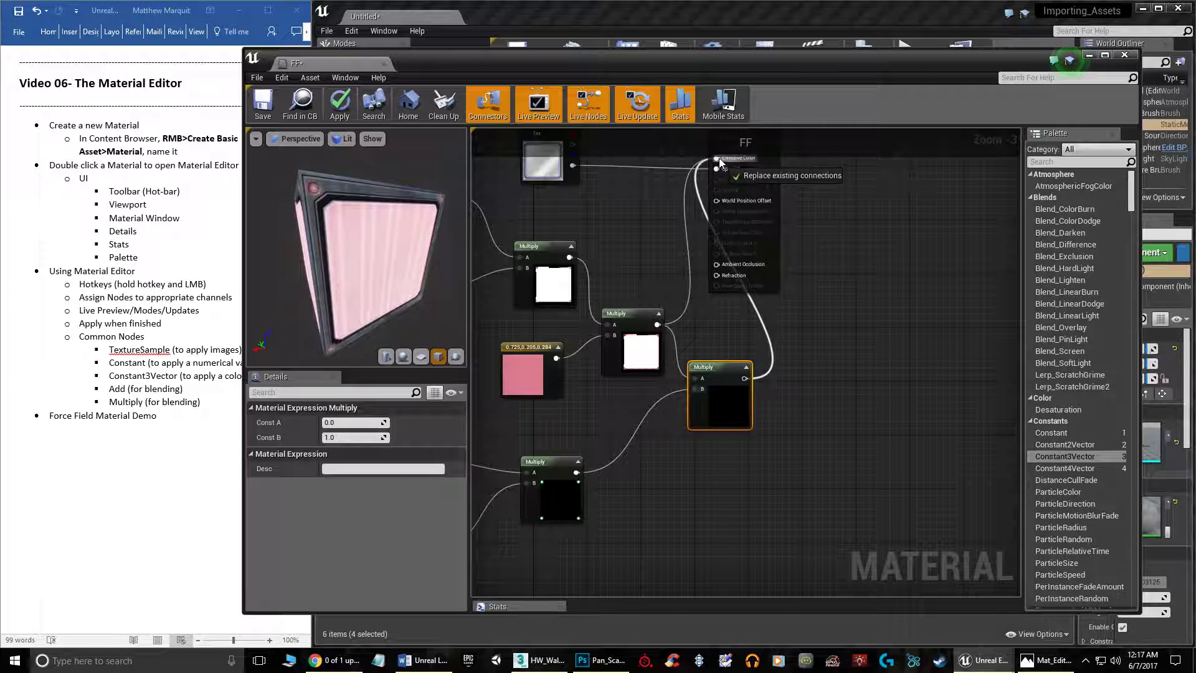
{"action": "left_click_drag", "start_coordinate": [721, 161], "coordinate": [719, 166]}
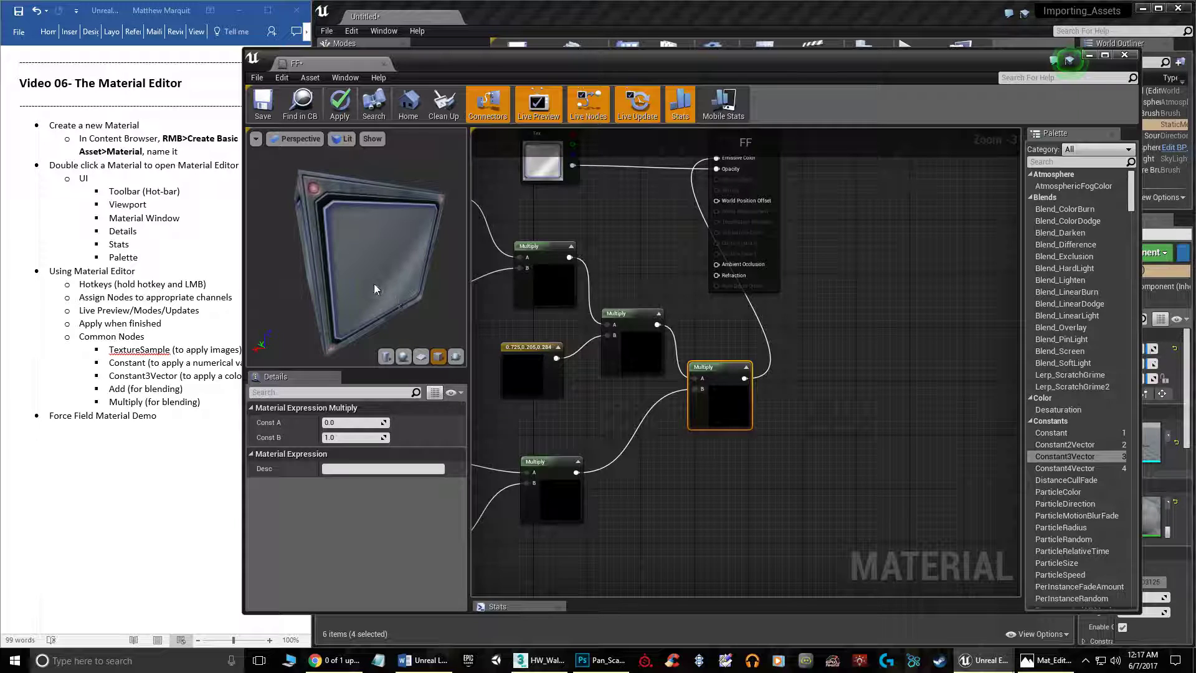
- Space out the node graph by repositioning the pink color constant, the pink branch's Multiply nodes and the green branch's last Multiply
{"action": "scroll", "coordinate": [859, 327], "scroll_direction": "down", "scroll_amount": 2}
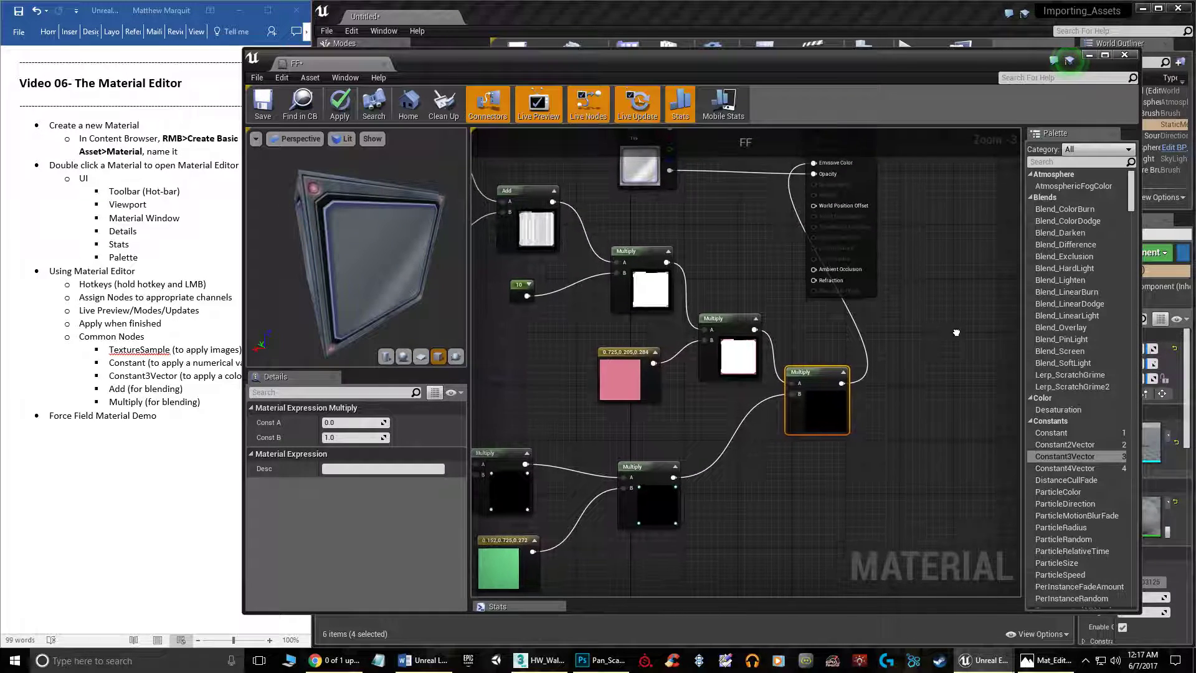
{"action": "right_click_drag", "start_coordinate": [786, 479], "coordinate": [783, 366]}
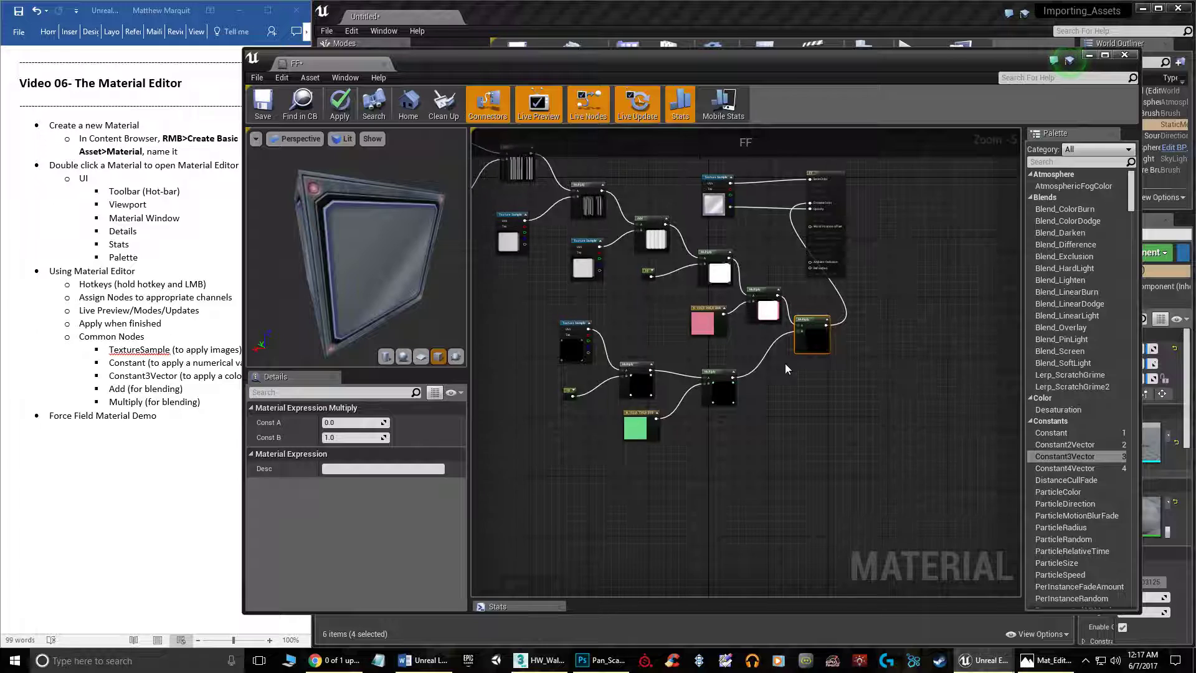
{"action": "scroll", "coordinate": [759, 333], "scroll_direction": "up", "scroll_amount": 2}
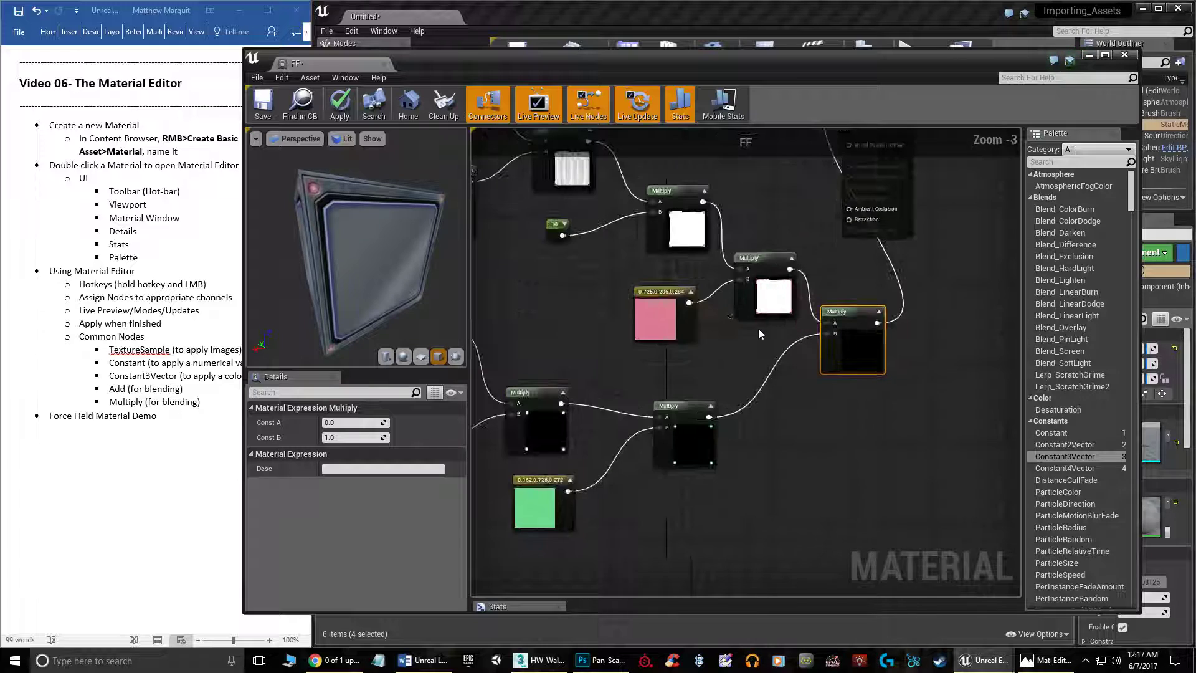
{"action": "left_click", "coordinate": [757, 265]}
{"action": "left_click", "coordinate": [674, 184]}
{"action": "left_click_drag", "start_coordinate": [674, 192], "coordinate": [647, 200]}
{"action": "left_click_drag", "start_coordinate": [747, 269], "coordinate": [726, 248]}
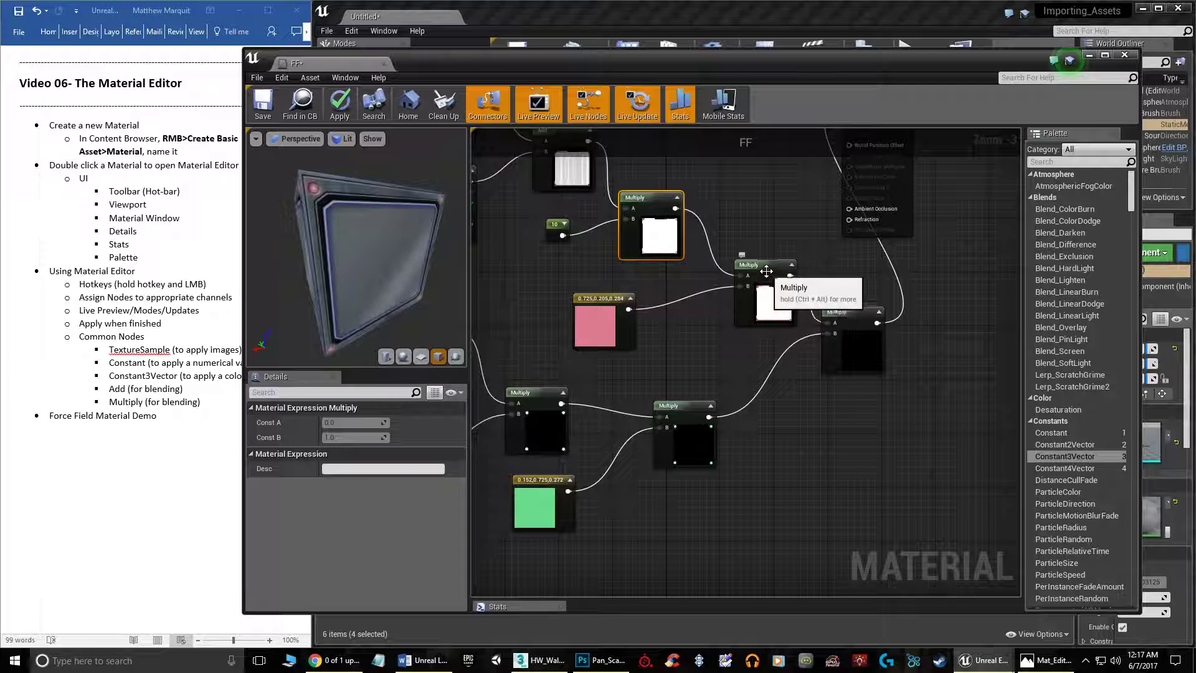
{"action": "right_click_drag", "start_coordinate": [727, 328], "coordinate": [680, 299]}
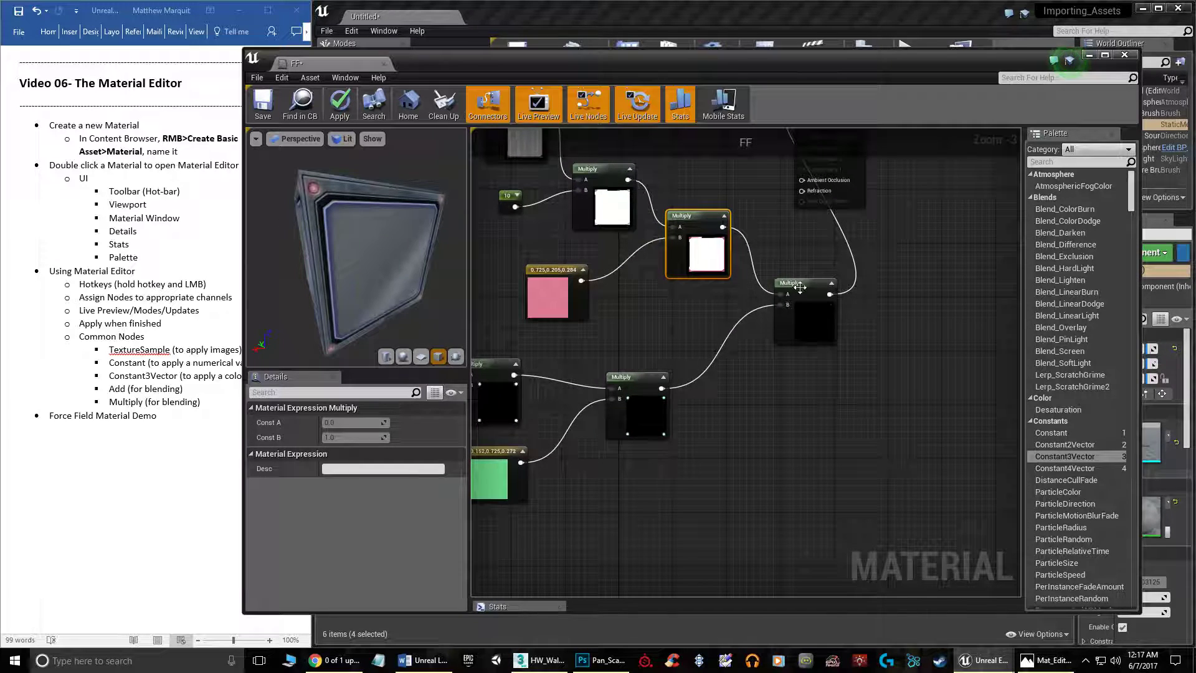
{"action": "left_click_drag", "start_coordinate": [805, 287], "coordinate": [798, 287]}
{"action": "right_click_drag", "start_coordinate": [710, 385], "coordinate": [913, 365]}
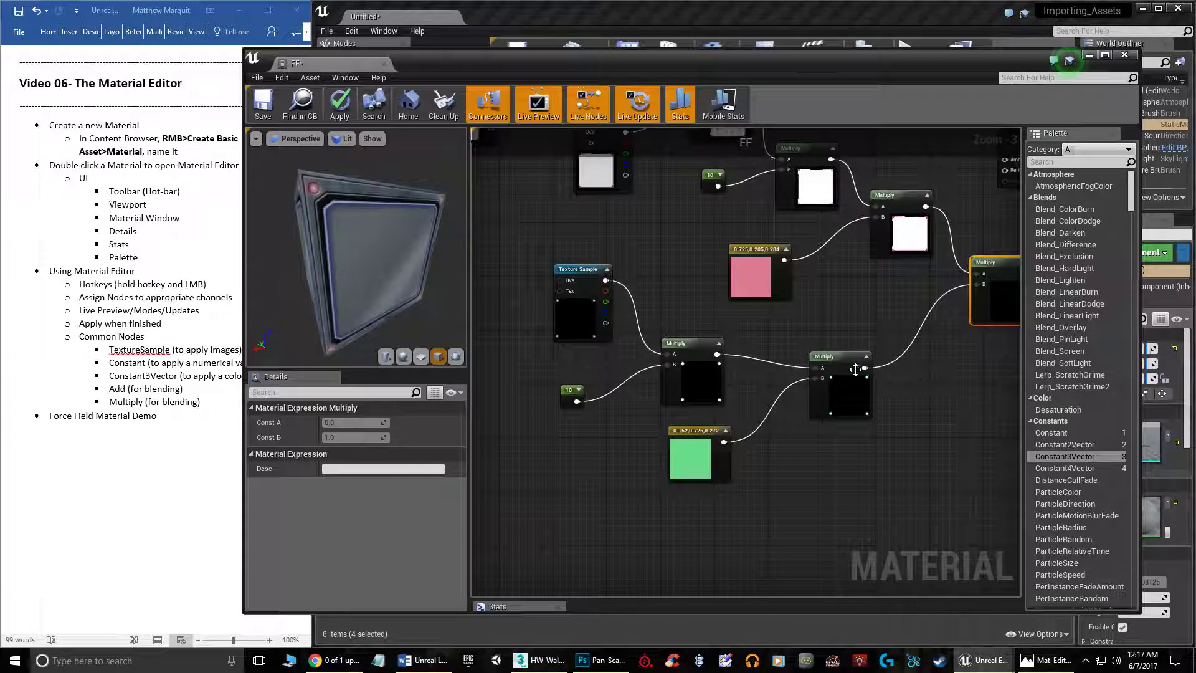
{"action": "left_click_drag", "start_coordinate": [840, 362], "coordinate": [819, 375]}
{"action": "right_click_drag", "start_coordinate": [917, 367], "coordinate": [769, 376]}
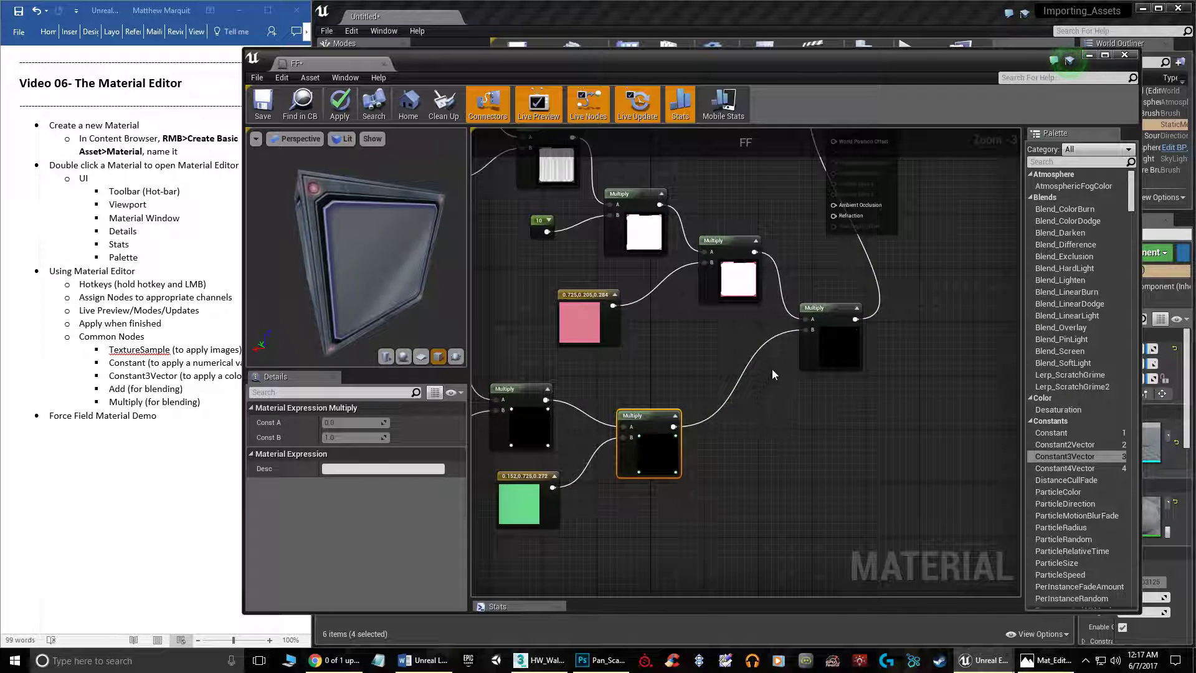
- Delete the Multiply that combines the two branches and connect the green branch's last Multiply to Emissive Color
{"action": "left_click", "coordinate": [816, 309]}
{"action": "key", "text": "Delete"}
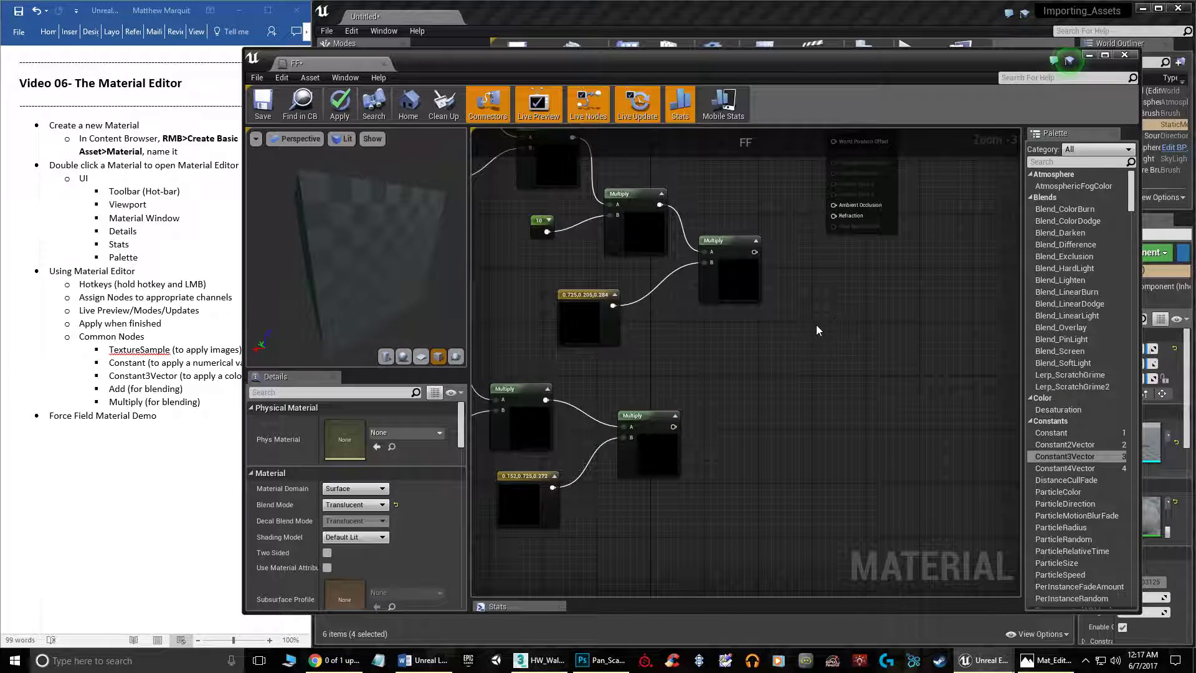
{"action": "scroll", "coordinate": [746, 357], "scroll_direction": "down", "scroll_amount": 2}
{"action": "right_click_drag", "start_coordinate": [746, 357], "coordinate": [666, 483]}
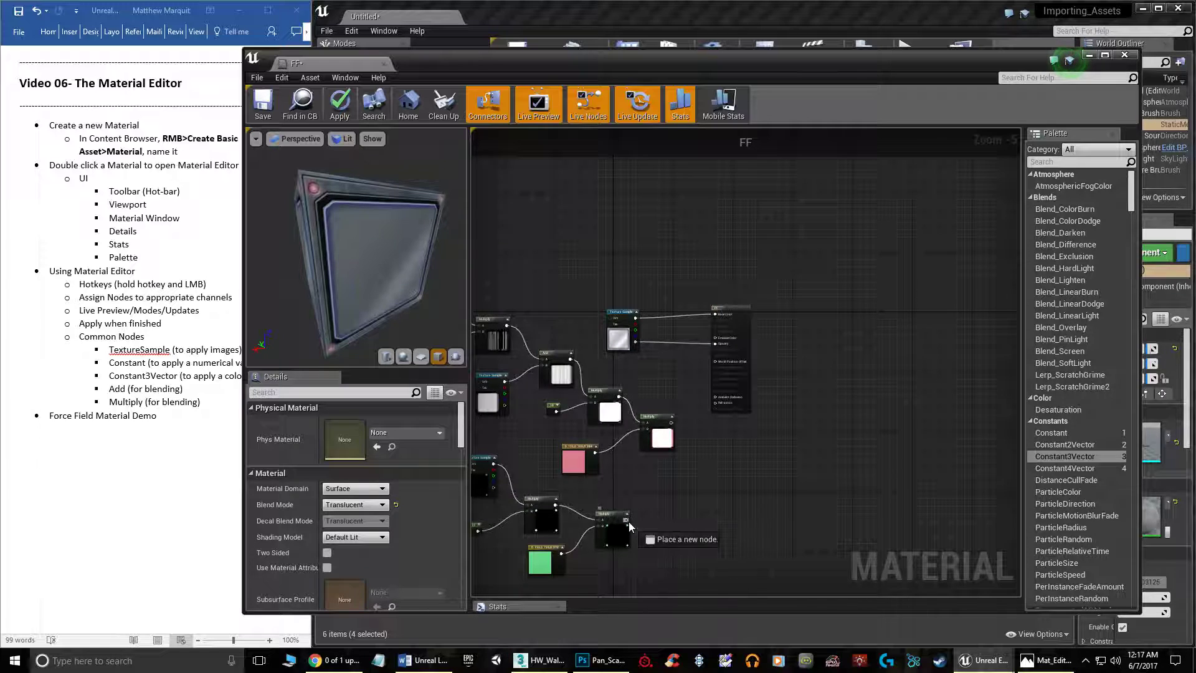
{"action": "left_click_drag", "start_coordinate": [715, 338], "coordinate": [715, 338]}
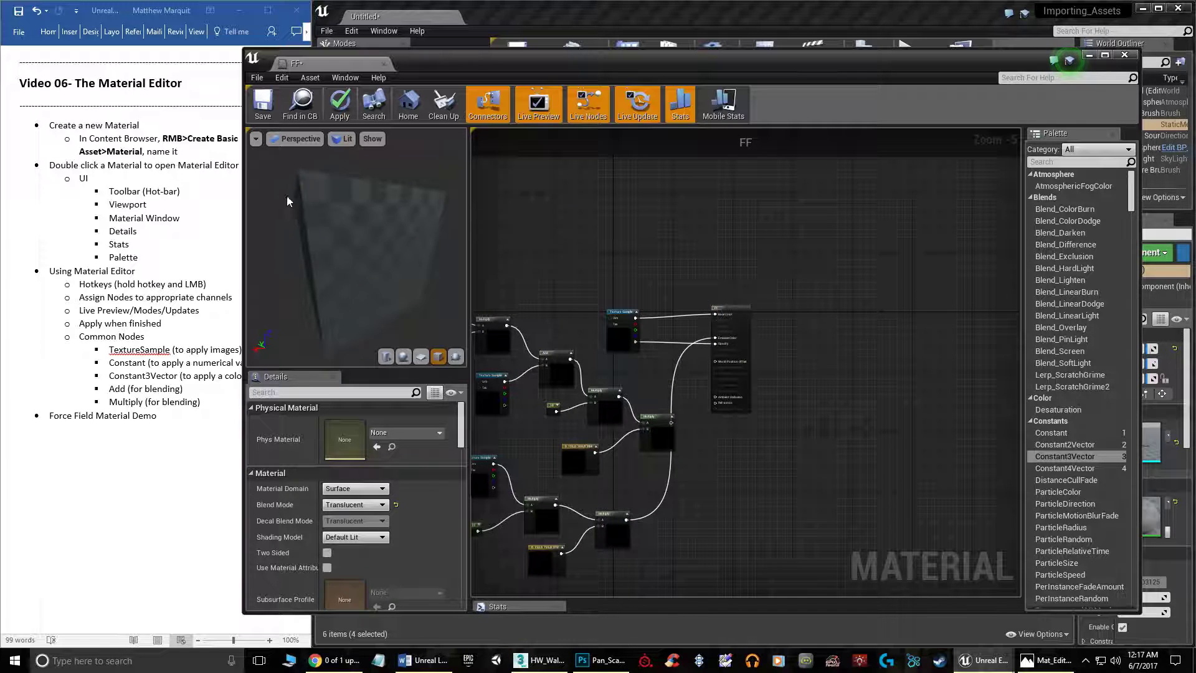
- Connect the pink branch's last Multiply to Emissive Color and stack the green branch's last Multiply directly beneath it
{"action": "right_click_drag", "start_coordinate": [552, 430], "coordinate": [627, 405]}
{"action": "scroll", "coordinate": [743, 436], "scroll_direction": "up", "scroll_amount": 3}
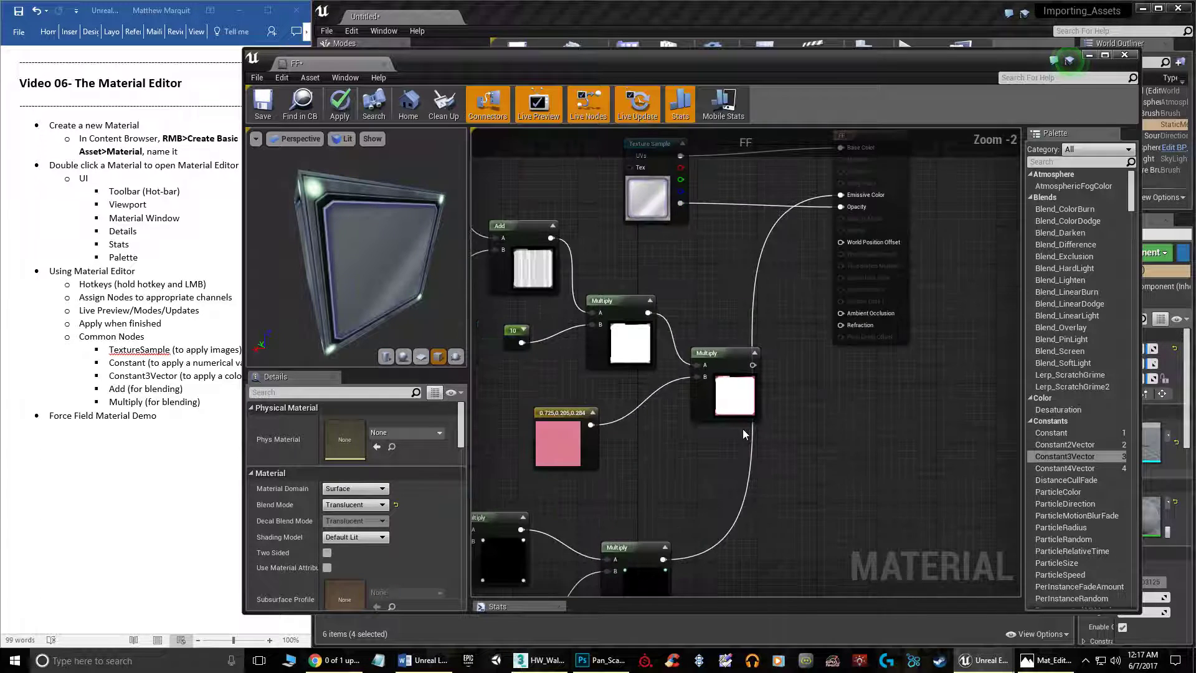
{"action": "left_click", "coordinate": [750, 397]}
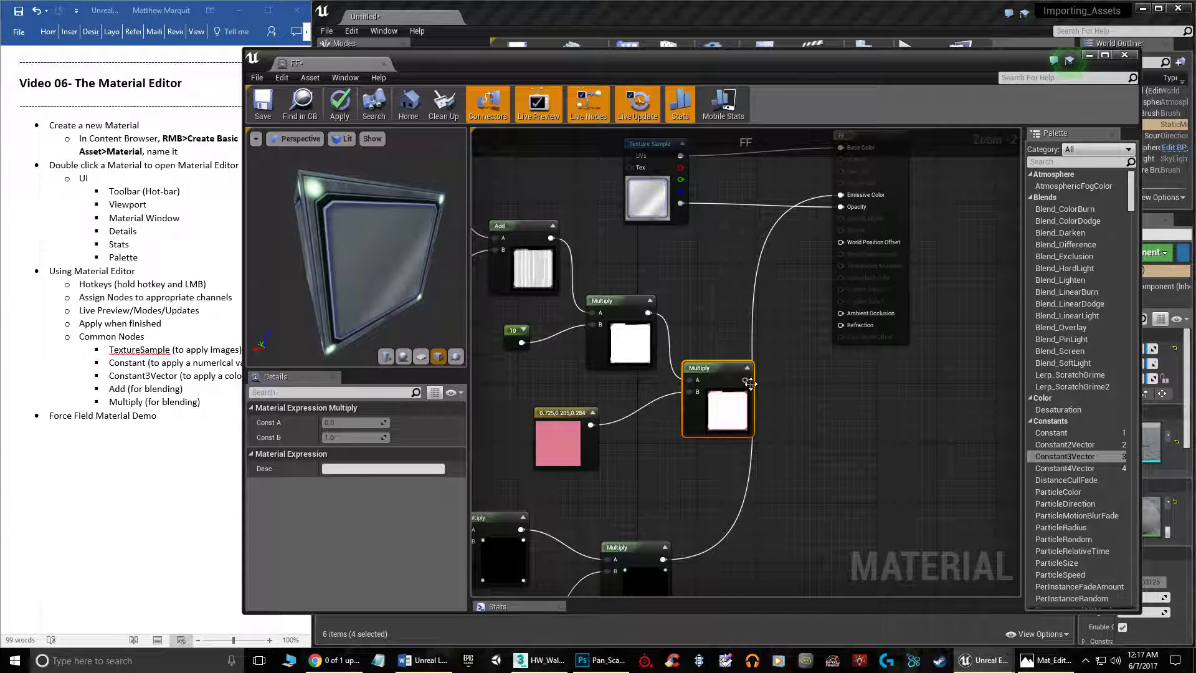
{"action": "left_click_drag", "start_coordinate": [750, 390], "coordinate": [841, 195]}
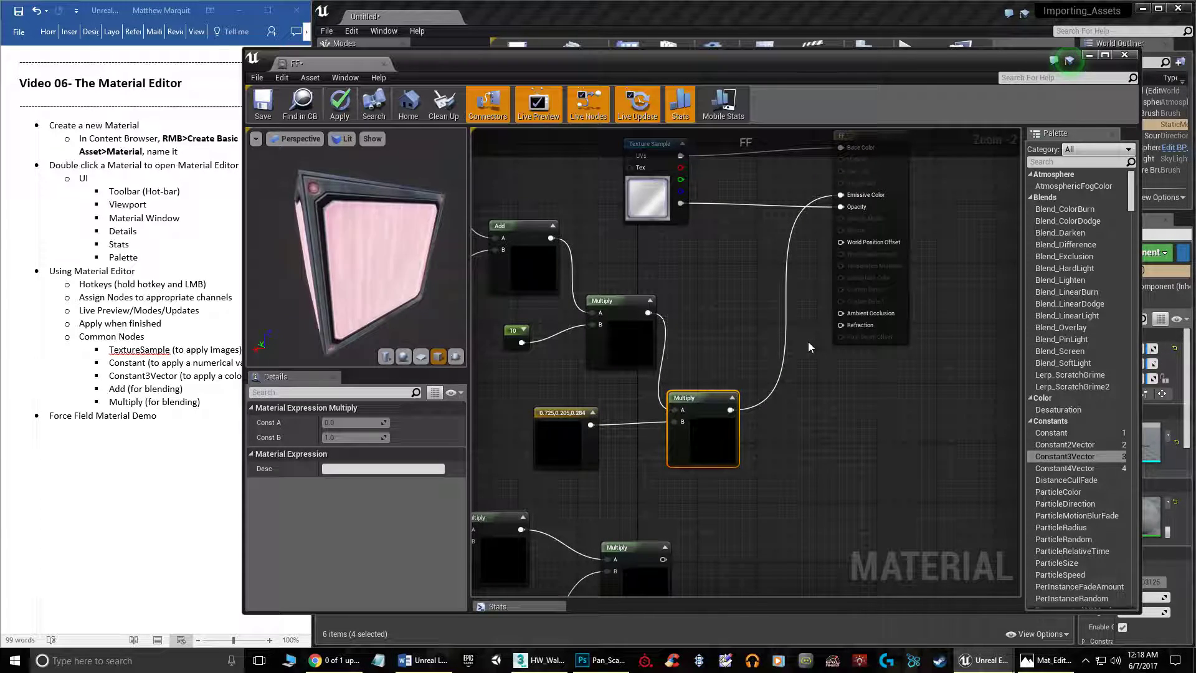
{"action": "left_click_drag", "start_coordinate": [699, 399], "coordinate": [714, 405]}
{"action": "right_click_drag", "start_coordinate": [826, 458], "coordinate": [796, 347]}
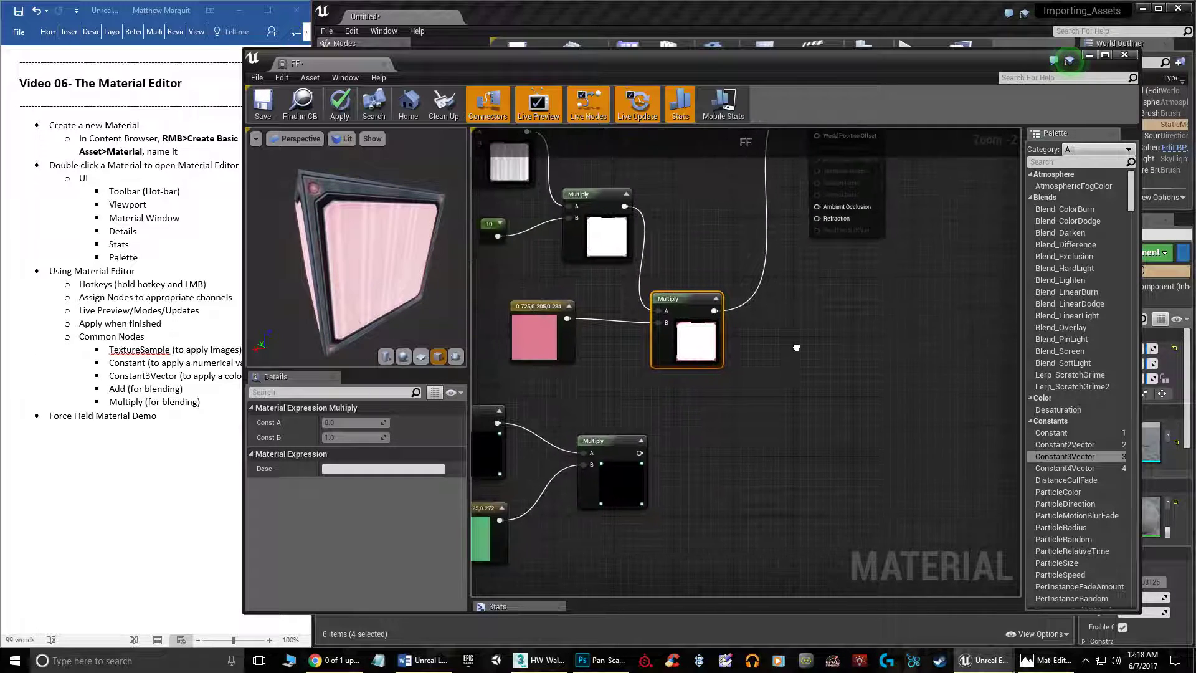
{"action": "left_click_drag", "start_coordinate": [617, 438], "coordinate": [689, 398]}
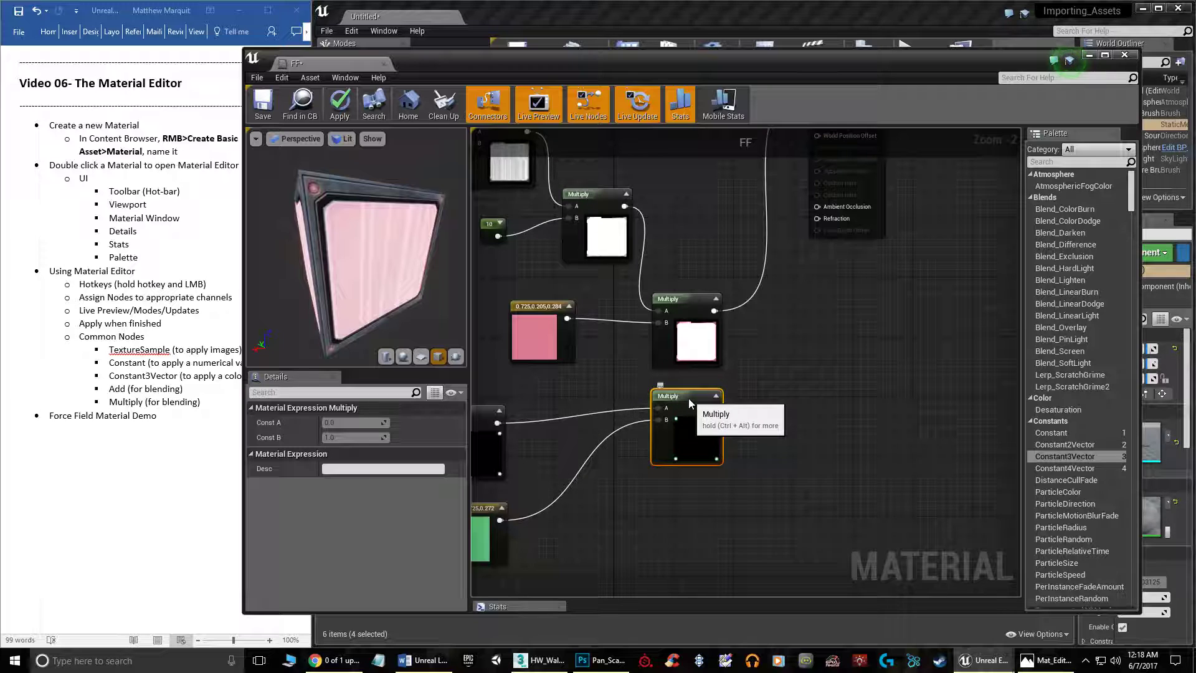
- Create an Add node beside the two branches, wiring the pink Multiply into A and the green Multiply into B
{"action": "right_click", "coordinate": [797, 358]}
{"action": "type", "text": "add"}
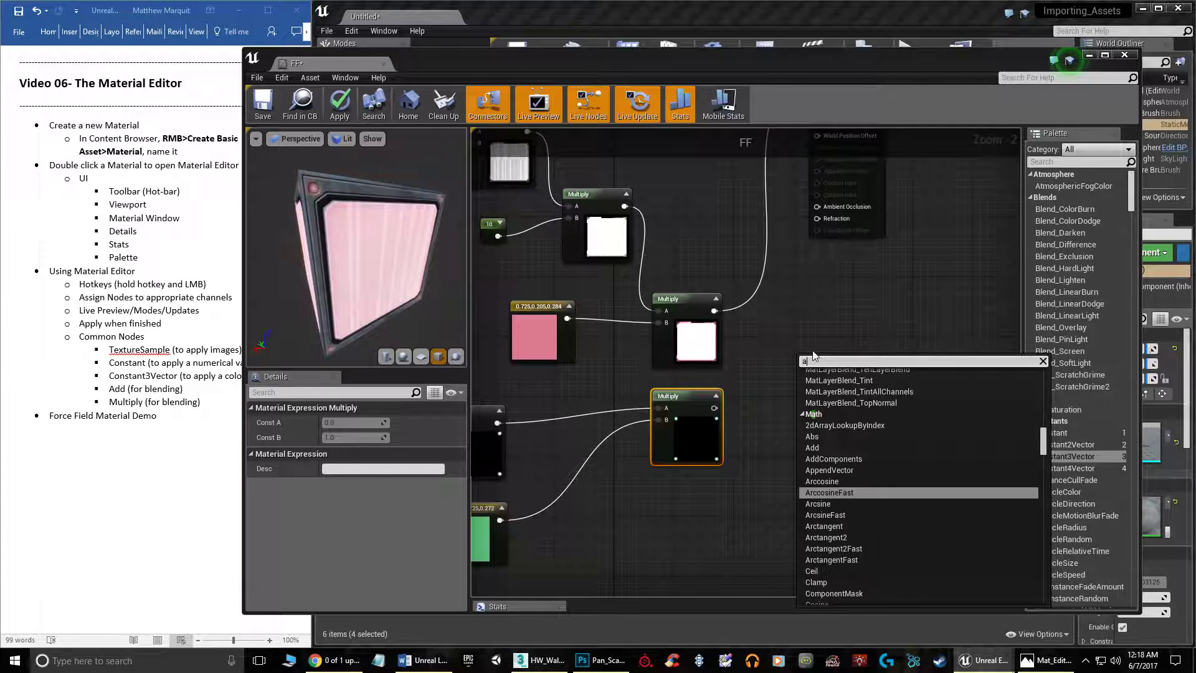
{"action": "key", "text": "Return"}
{"action": "left_click_drag", "start_coordinate": [714, 408], "coordinate": [782, 342]}
{"action": "left_click_drag", "start_coordinate": [714, 311], "coordinate": [770, 357]}
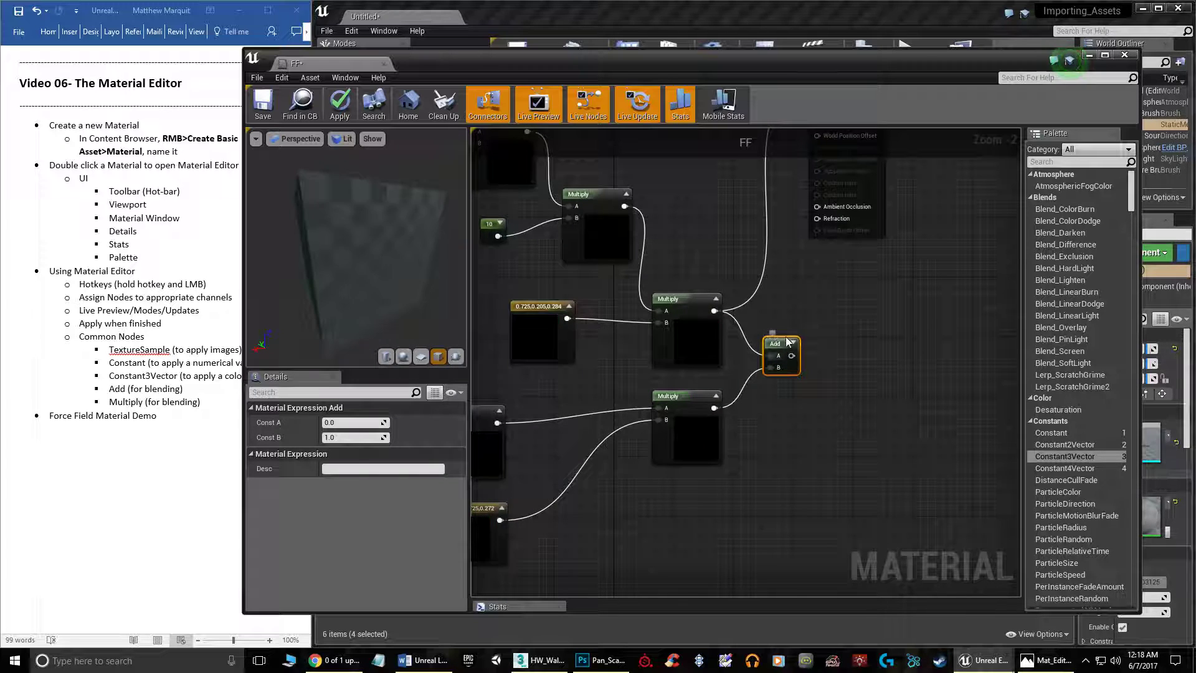
- Connect the Add node's output to Emissive Color and apply the changes to the material
{"action": "right_click_drag", "start_coordinate": [869, 304], "coordinate": [727, 391]}
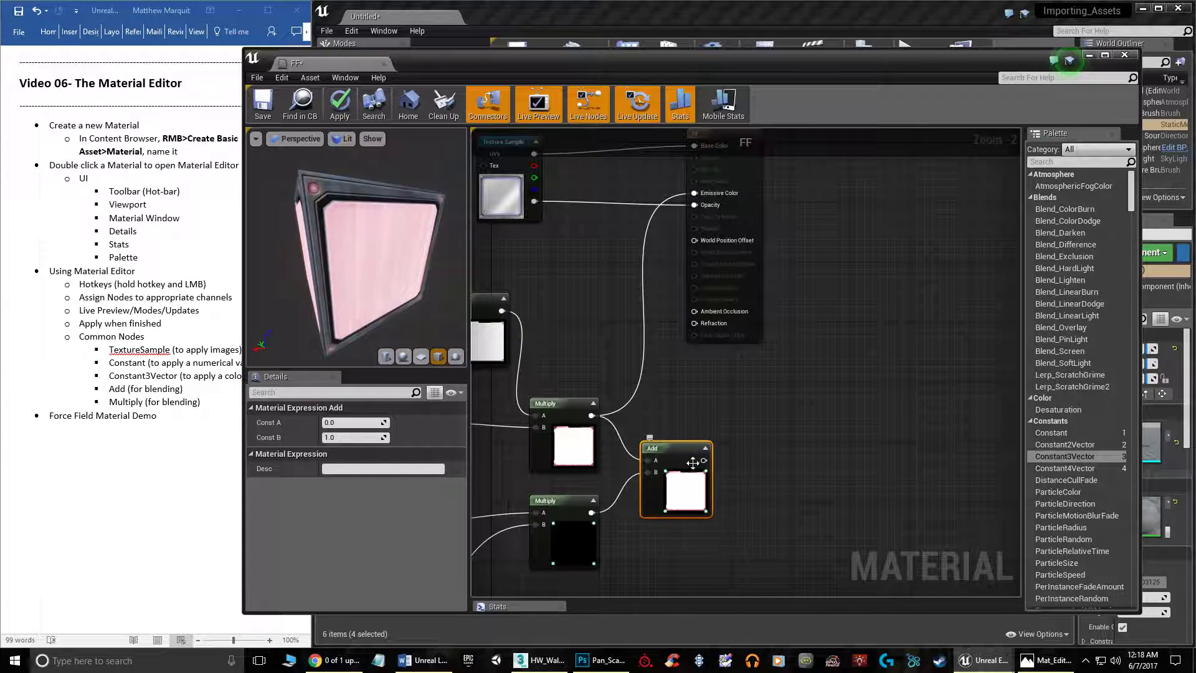
{"action": "left_click_drag", "start_coordinate": [704, 460], "coordinate": [696, 192]}
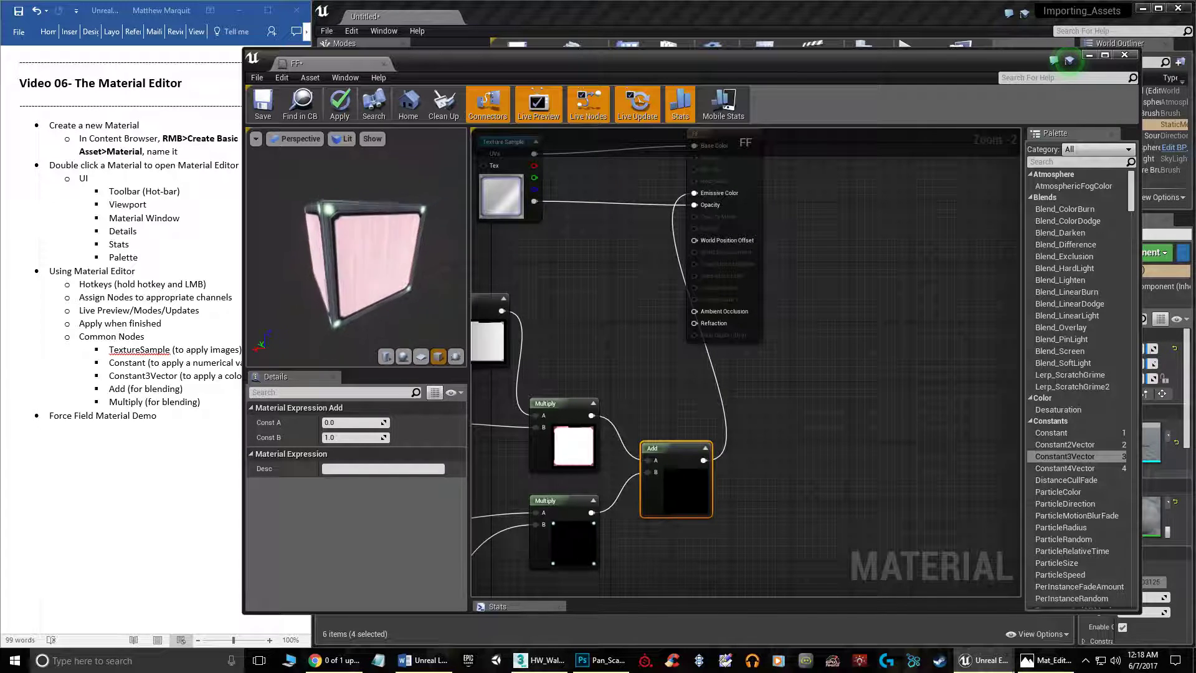
{"action": "left_click", "coordinate": [342, 105]}
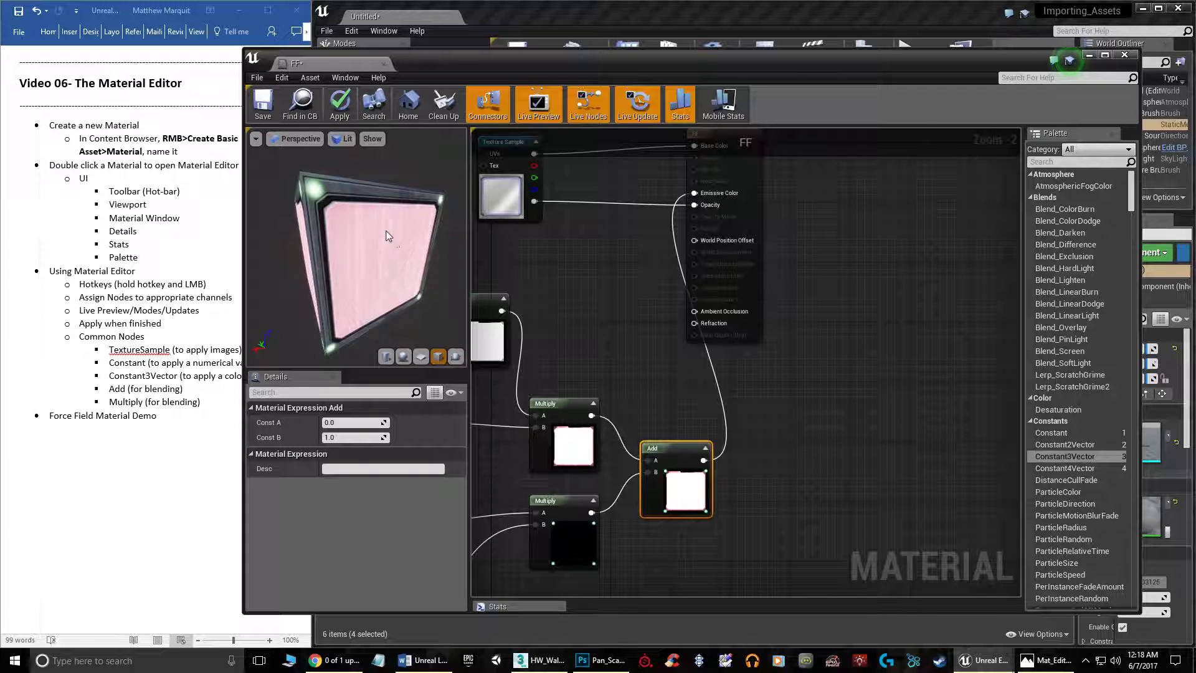
{"action": "left_click", "coordinate": [343, 109]}
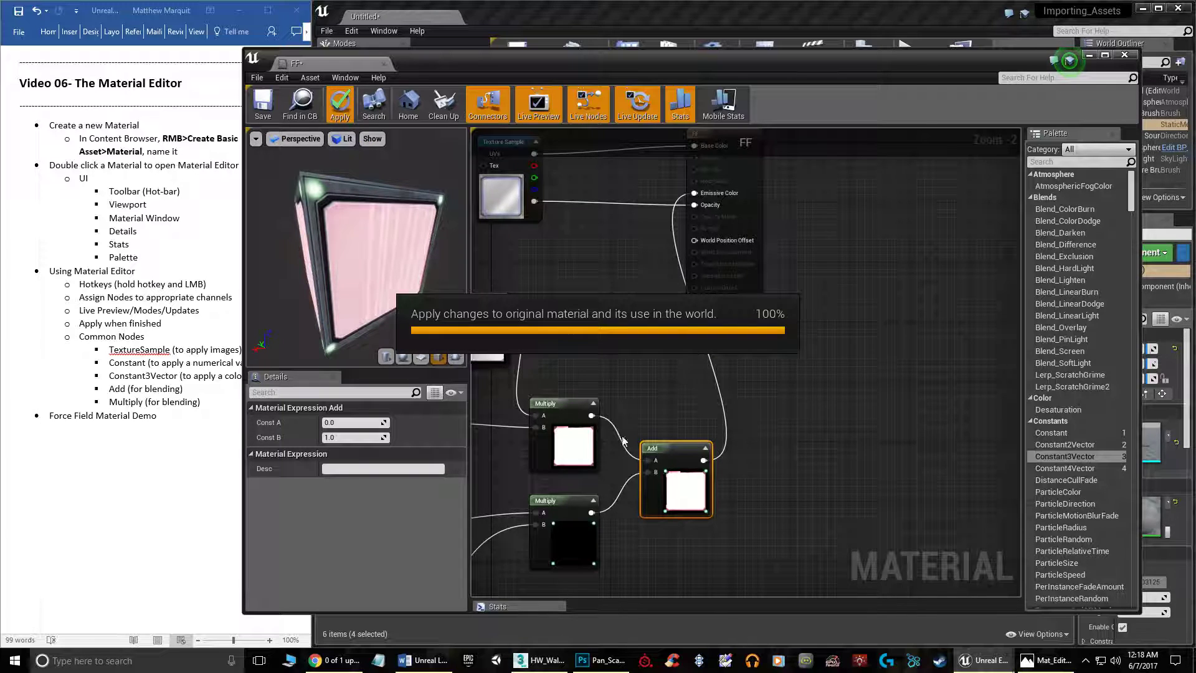
- Move the Material Editor window aside and examine the force field material on the Floor in the level viewport
{"action": "right_click_drag", "start_coordinate": [777, 398], "coordinate": [1051, 278]}
{"action": "left_click_drag", "start_coordinate": [996, 58], "coordinate": [370, 380]}
{"action": "mouse_move", "coordinate": [782, 250]}
{"action": "right_mouse_down"}
{"action": "mouse_move", "coordinate": [758, 255]}
{"action": "mouse_move", "coordinate": [785, 265]}
{"action": "mouse_move", "coordinate": [761, 259]}
{"action": "mouse_move", "coordinate": [779, 230]}
{"action": "right_mouse_up"}
{"action": "key", "text": "s"}
{"action": "key", "text": "w"}
{"action": "right_click_drag", "start_coordinate": [615, 288], "coordinate": [615, 288]}
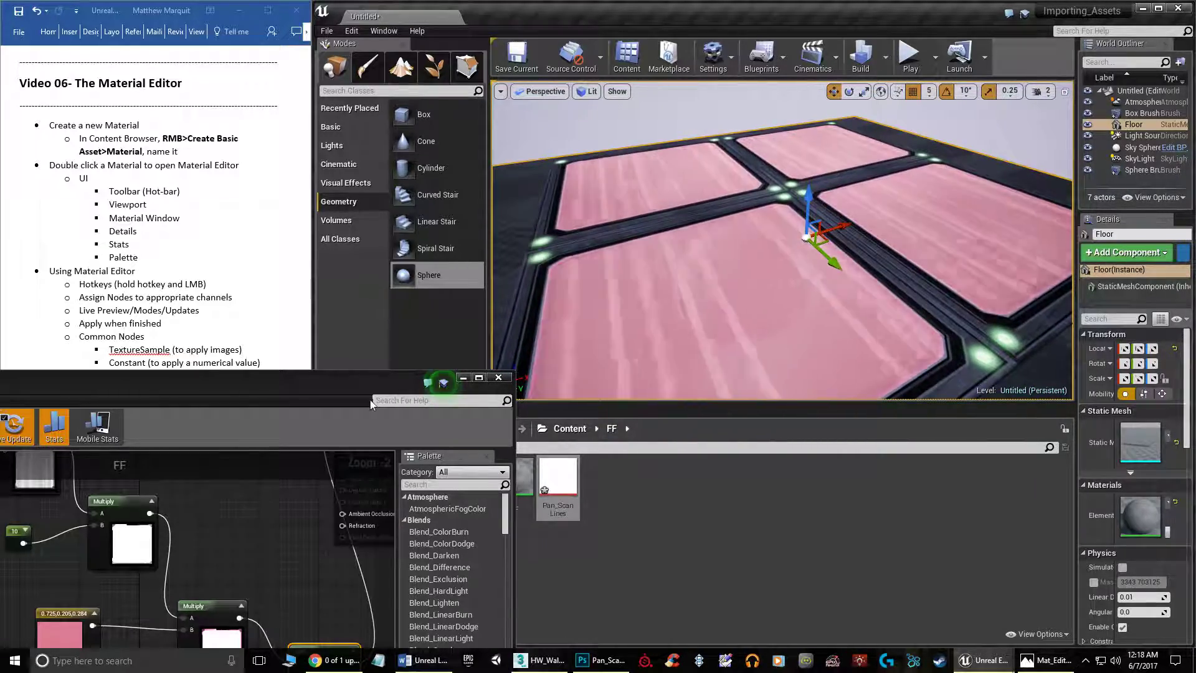
- Maximize the Material Editor window and move all emissive branch nodes together up and away from the material output node
{"action": "left_click_drag", "start_coordinate": [395, 375], "coordinate": [907, 84]}
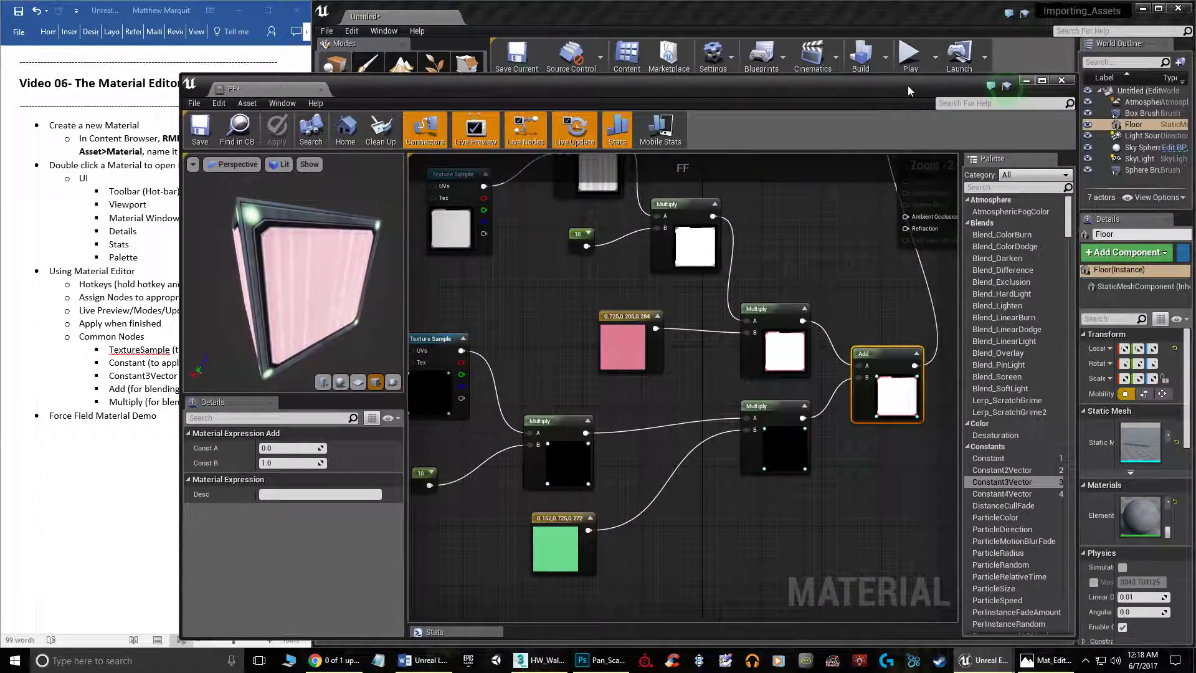
{"action": "left_click", "coordinate": [1043, 81]}
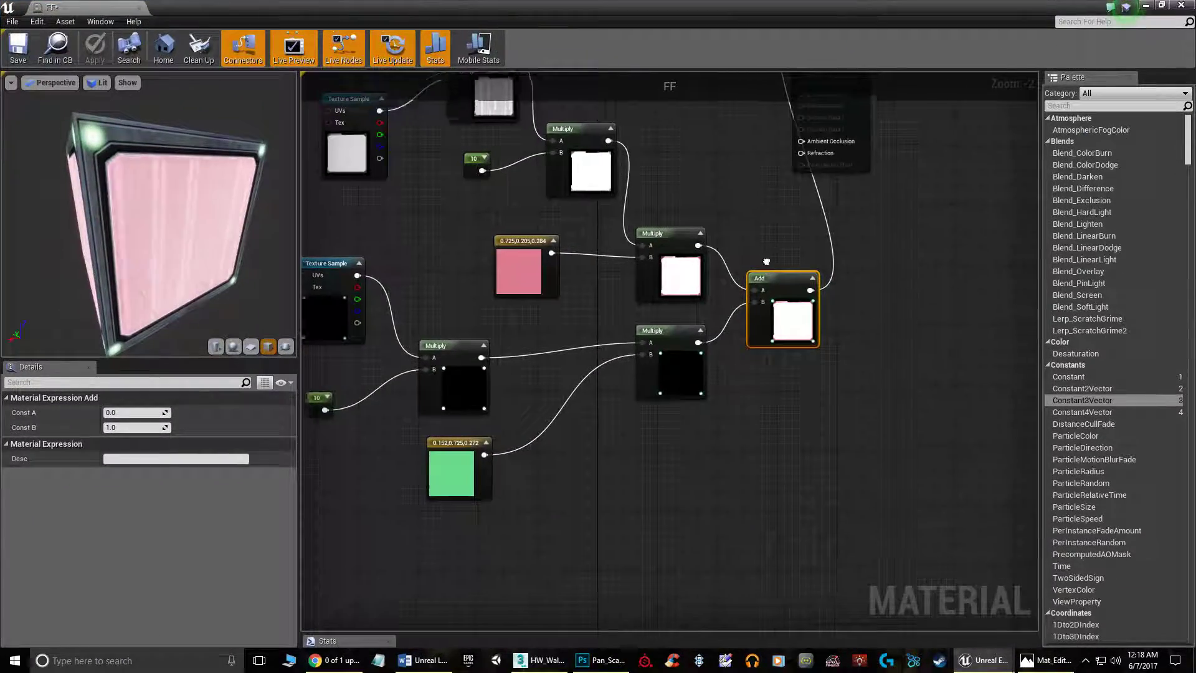
{"action": "scroll", "coordinate": [879, 384], "scroll_direction": "down", "scroll_amount": 2}
{"action": "right_click_drag", "start_coordinate": [896, 252], "coordinate": [878, 368]}
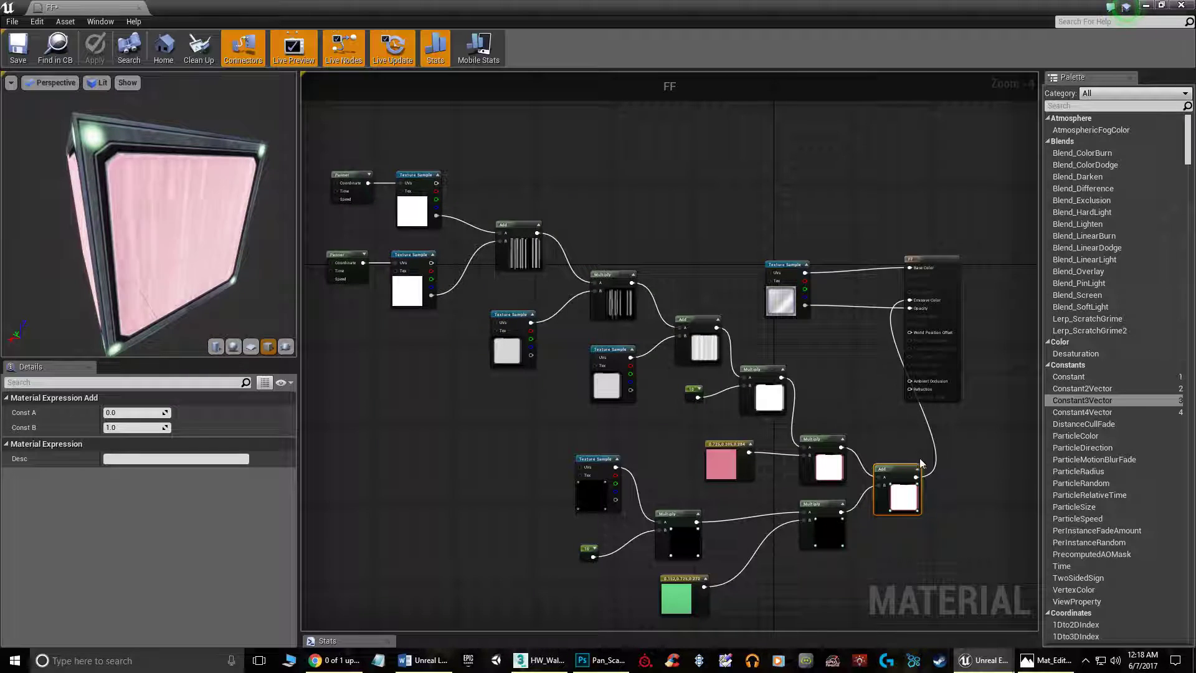
{"action": "scroll", "coordinate": [900, 493], "scroll_direction": "down", "scroll_amount": 2}
{"action": "left_click_drag", "start_coordinate": [742, 452], "coordinate": [738, 450]}
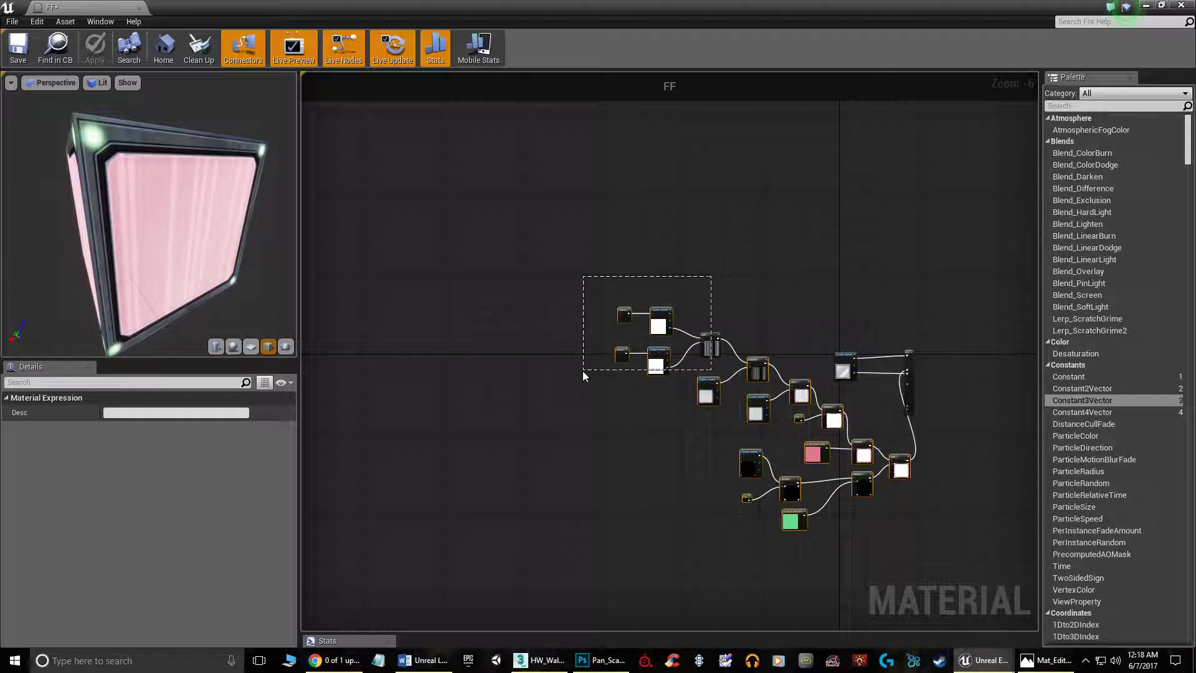
{"action": "left_click_drag", "start_coordinate": [712, 391], "coordinate": [667, 336]}
- Examine the completed FF node network, from the panning textures through both color branches to the material output
{"action": "right_click_drag", "start_coordinate": [842, 278], "coordinate": [716, 260]}
{"action": "scroll", "coordinate": [714, 276], "scroll_direction": "up", "scroll_amount": 3}
{"action": "scroll", "coordinate": [734, 308], "scroll_direction": "down", "scroll_amount": 2}
{"action": "right_click_drag", "start_coordinate": [728, 300], "coordinate": [836, 263]}
{"action": "scroll", "coordinate": [783, 481], "scroll_direction": "up", "scroll_amount": 2}
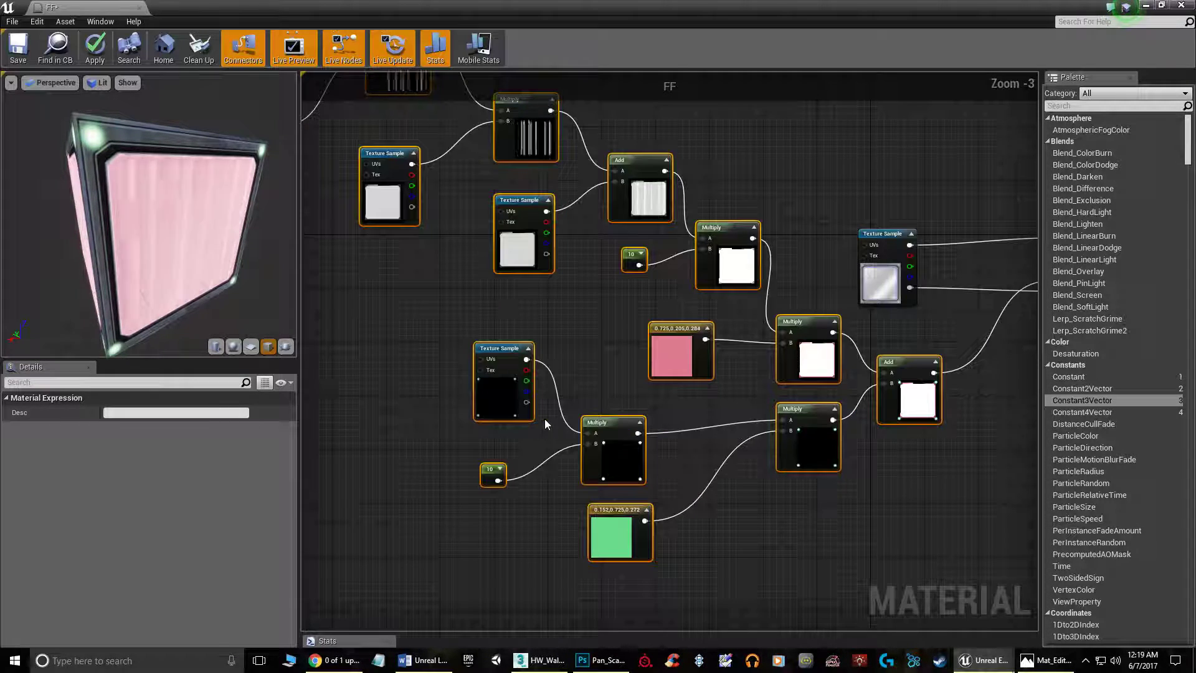
{"action": "right_click_drag", "start_coordinate": [684, 403], "coordinate": [679, 457]}
{"action": "scroll", "coordinate": [682, 459], "scroll_direction": "down", "scroll_amount": 1}
{"action": "scroll", "coordinate": [685, 458], "scroll_direction": "down", "scroll_amount": 1}
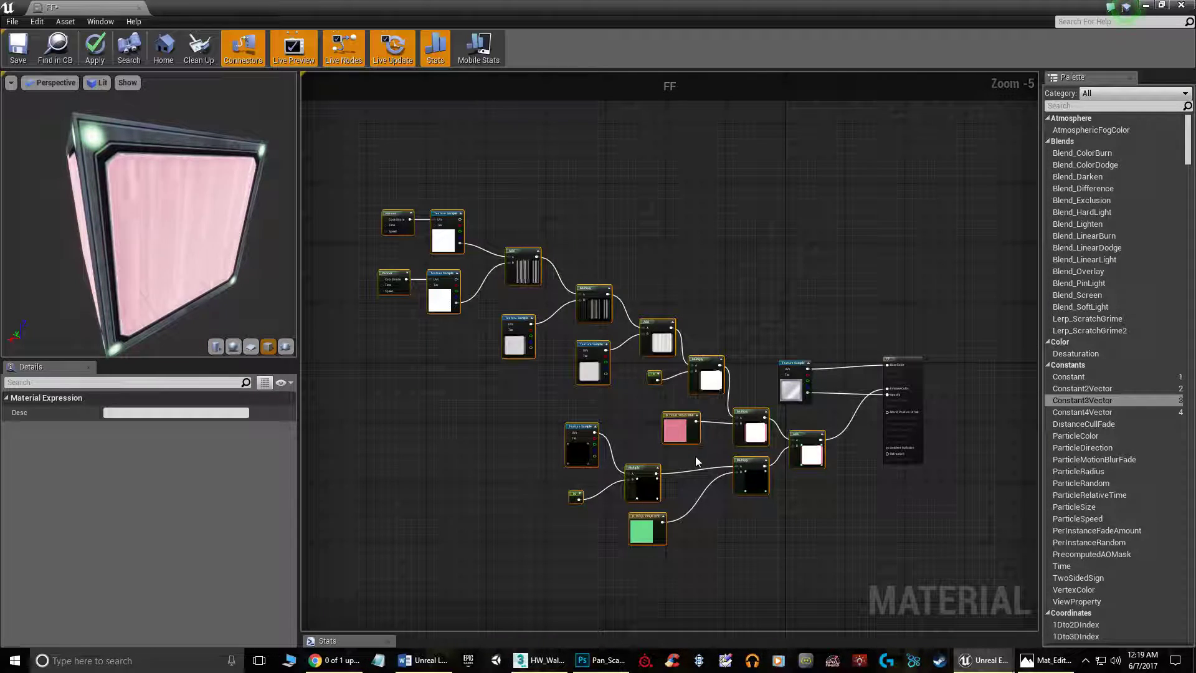